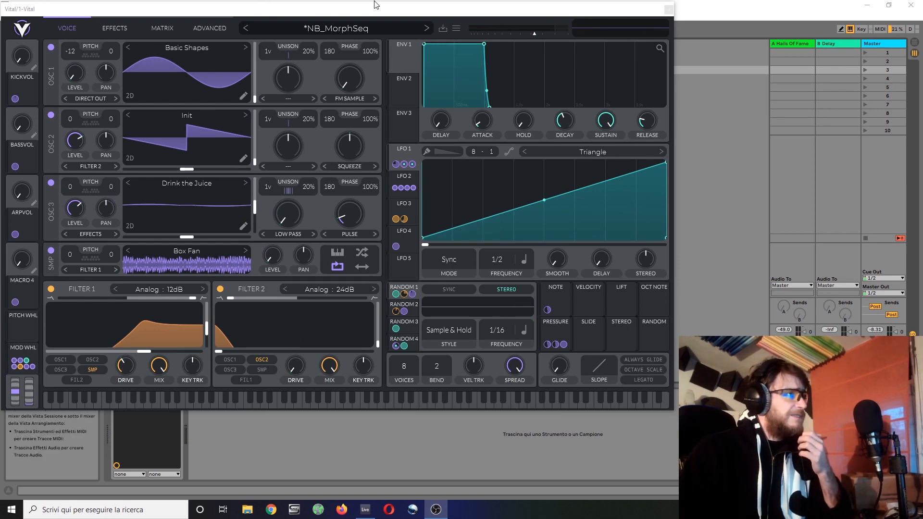
Initialize the preset and reshape LFO 1's triangle into a ramp that rises across the full cycle.
right_click(364, 27)
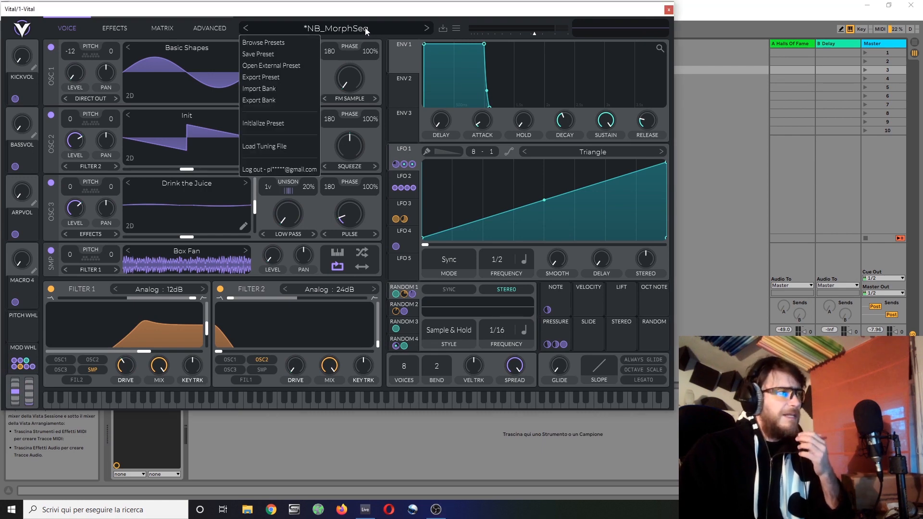
click(279, 127)
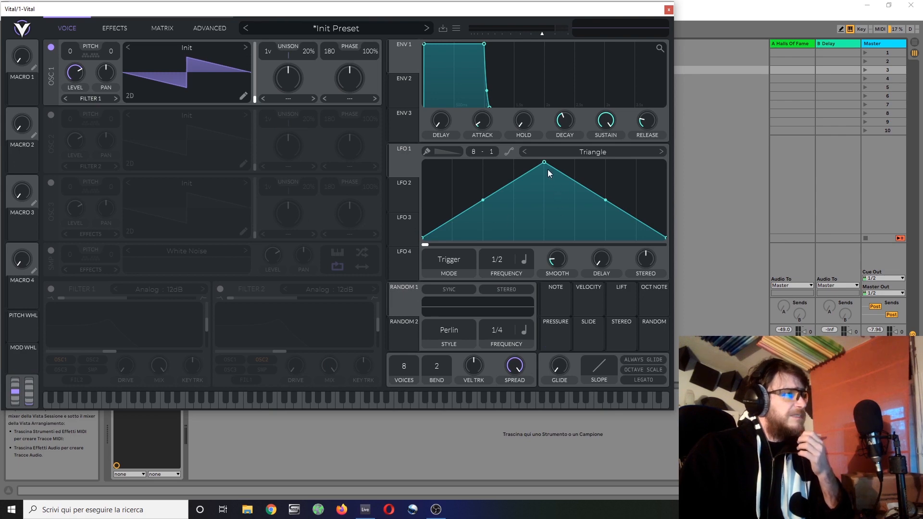
drag(546, 162, 677, 135)
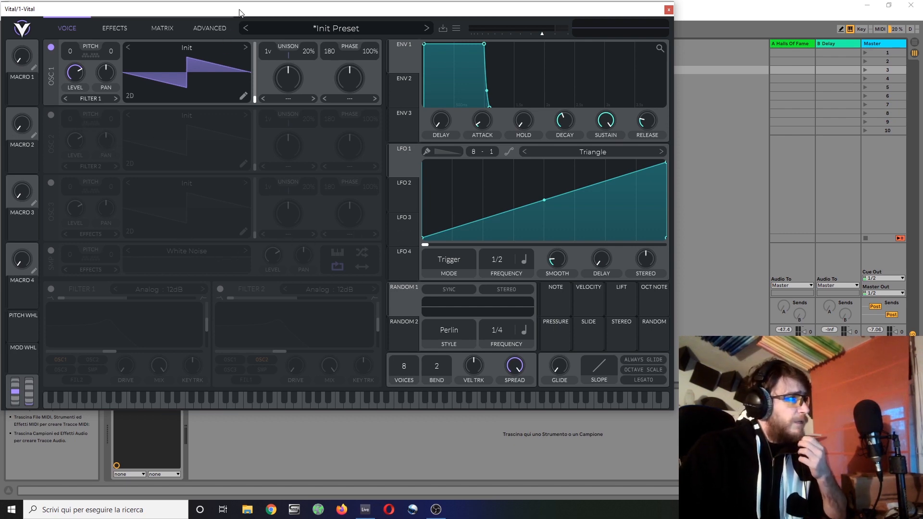
drag(239, 10, 239, 12)
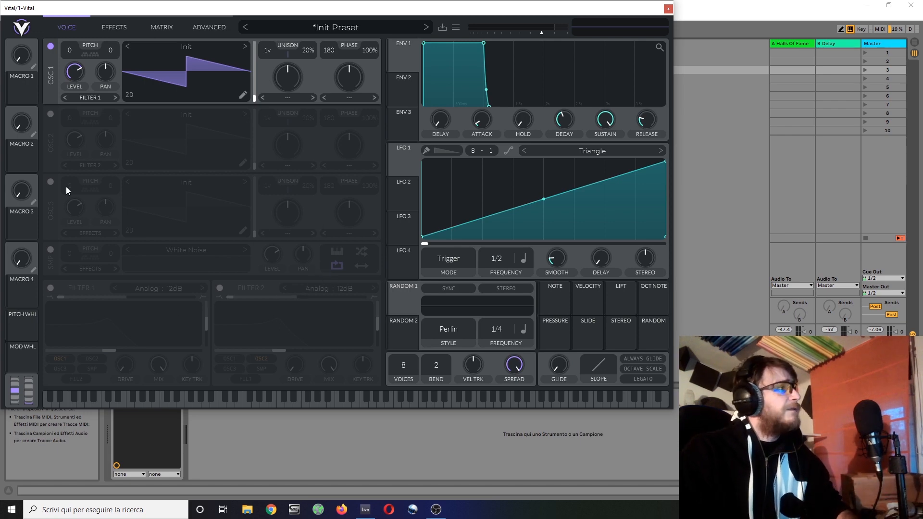
Clear all harmonic amplitudes of the oscillator 1 wavetable so that its waveform is flat.
click(243, 96)
mouse_move(12, 110)
mouse_down()
mouse_move(596, 122)
mouse_move(672, 111)
mouse_up()
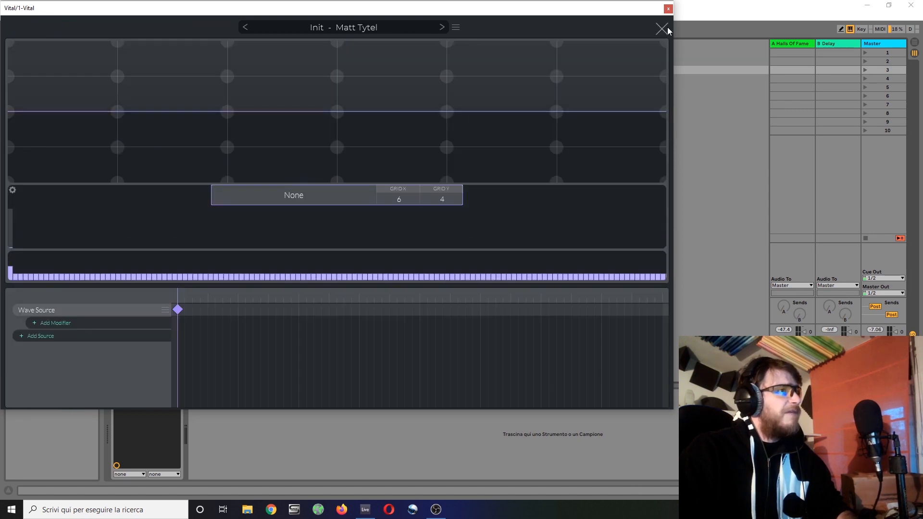
click(666, 27)
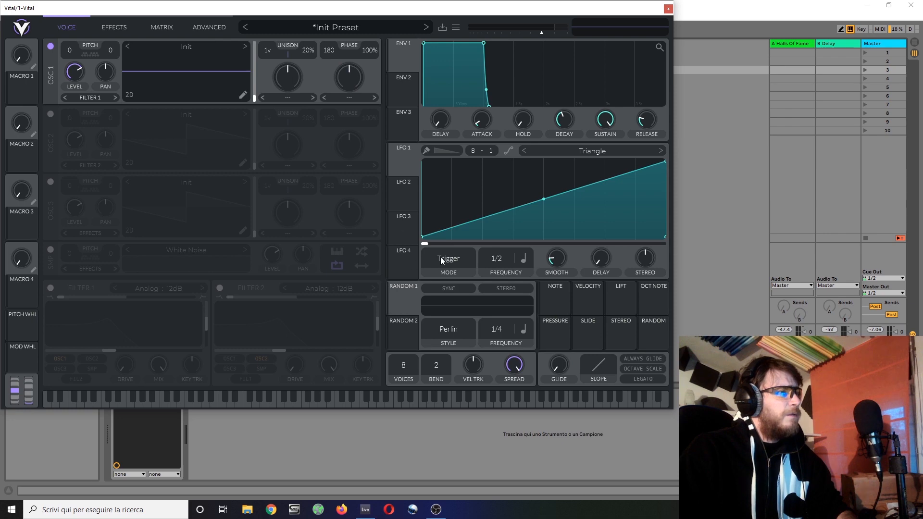
Set LFO 1's frequency to keytrack mode and assign LFO 1 to the oscillator 1 phase.
click(524, 261)
click(539, 326)
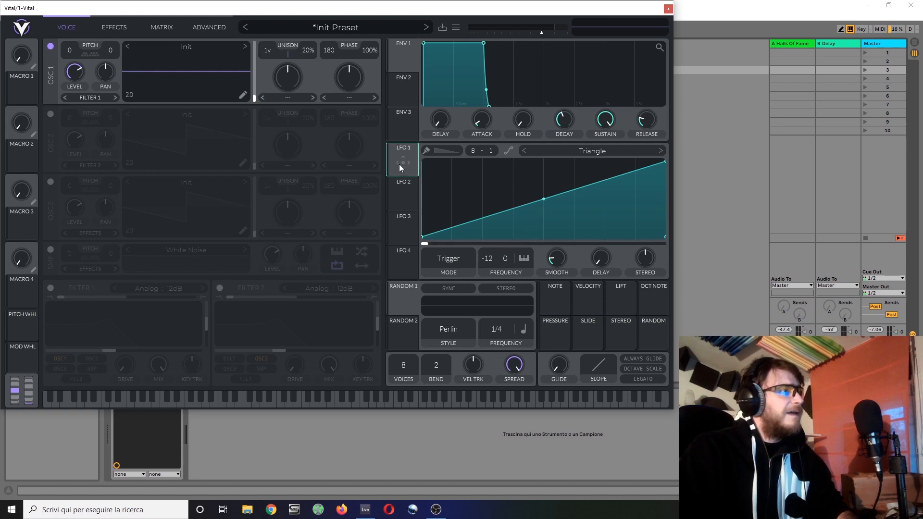
drag(399, 163, 322, 49)
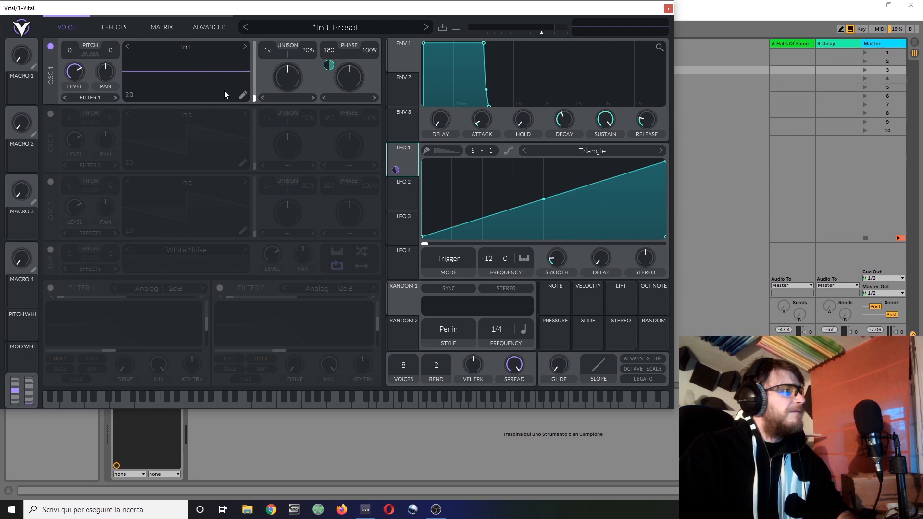
Raise only the first harmonic of the oscillator 1 wavetable to full amplitude to create a sine wave.
click(244, 94)
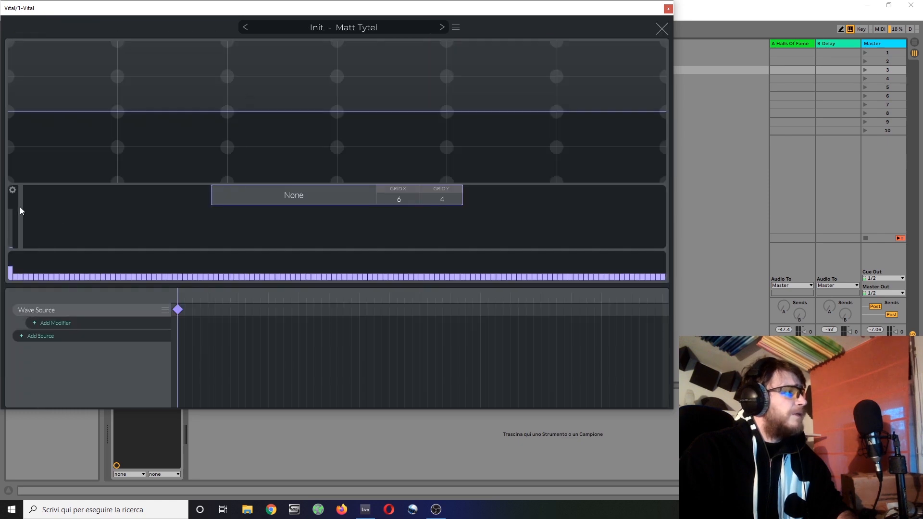
click(16, 206)
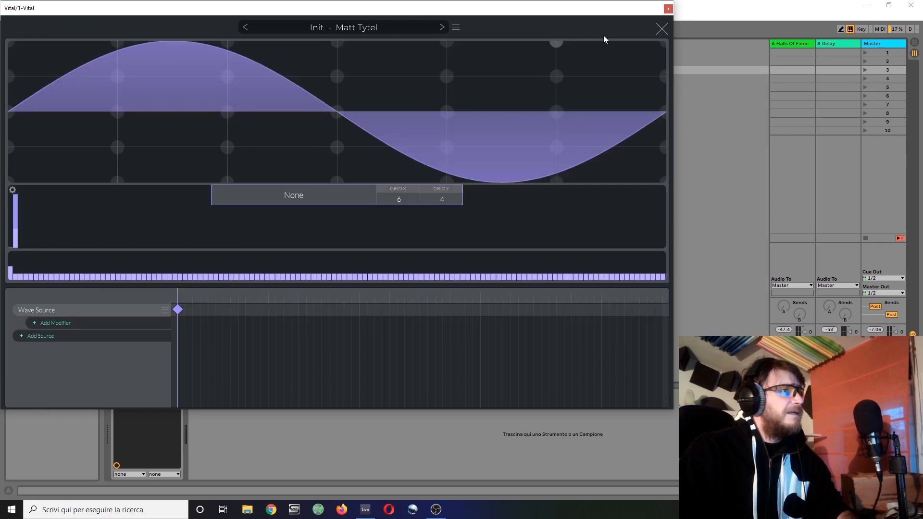
click(661, 28)
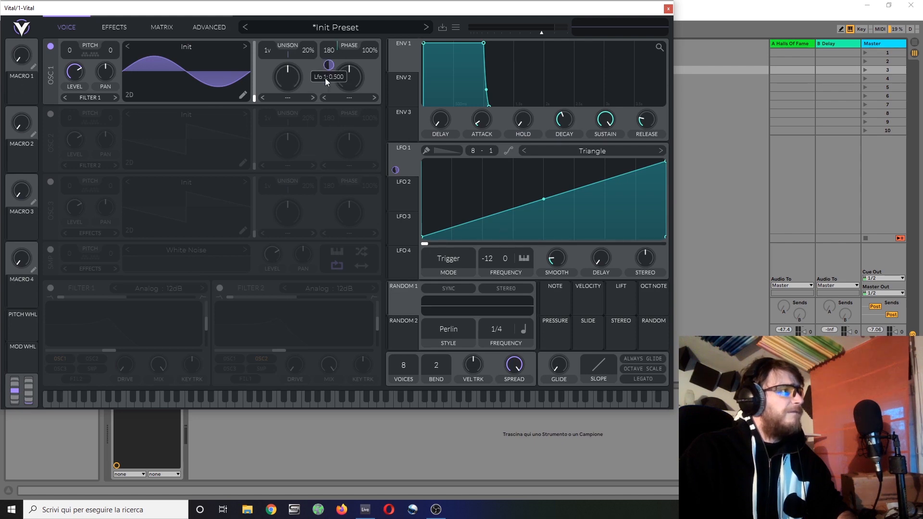
Raise the LFO 1 modulation of the oscillator 1 phase to maximum and load the user shape 3sines as its remap curve.
drag(329, 64, 329, 48)
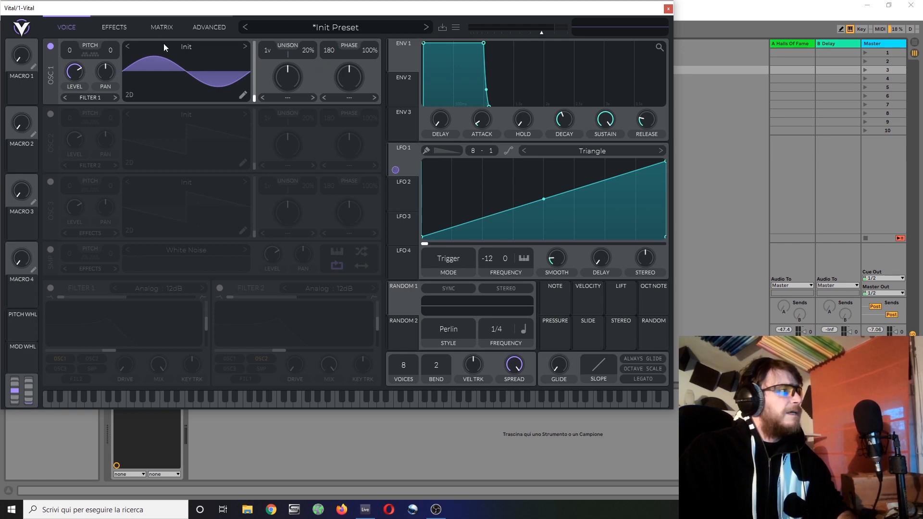
click(164, 28)
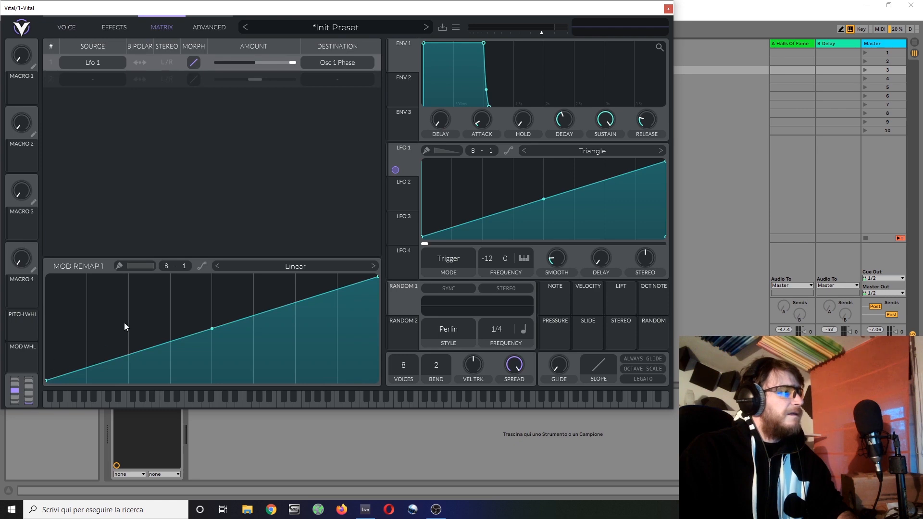
click(272, 267)
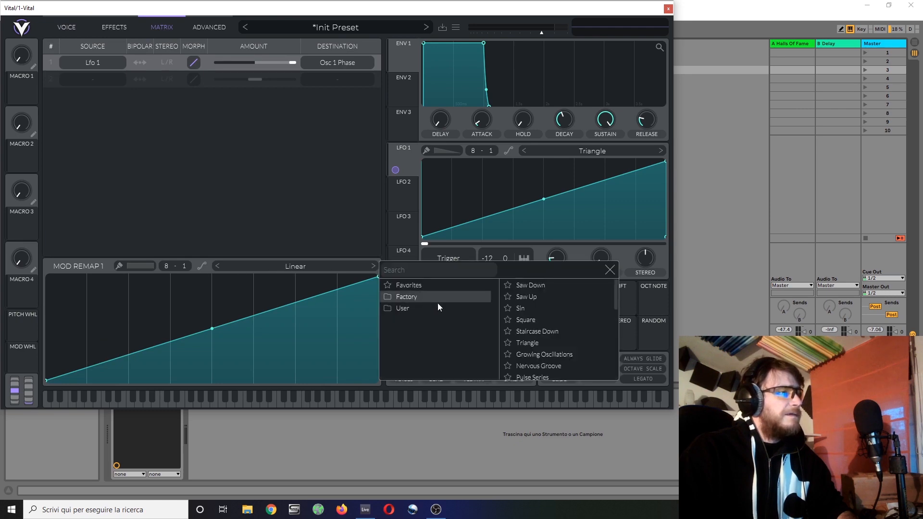
click(420, 298)
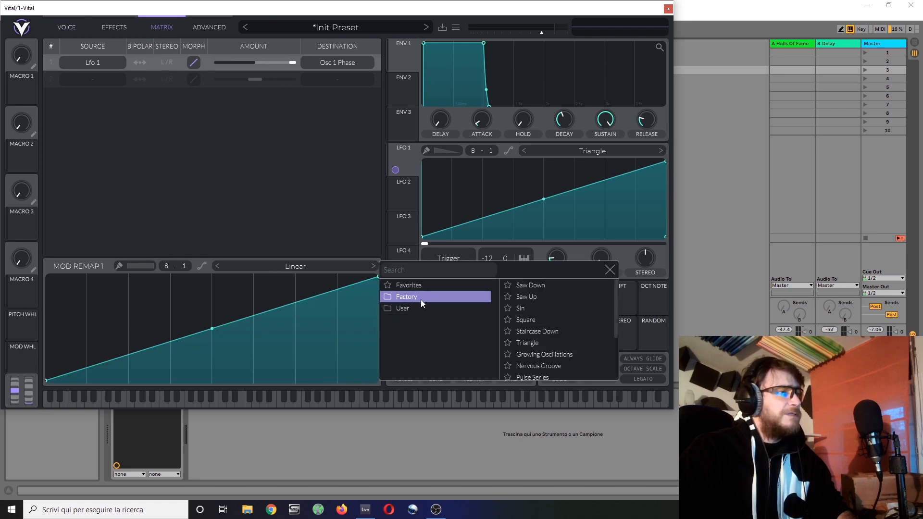
click(408, 307)
click(540, 285)
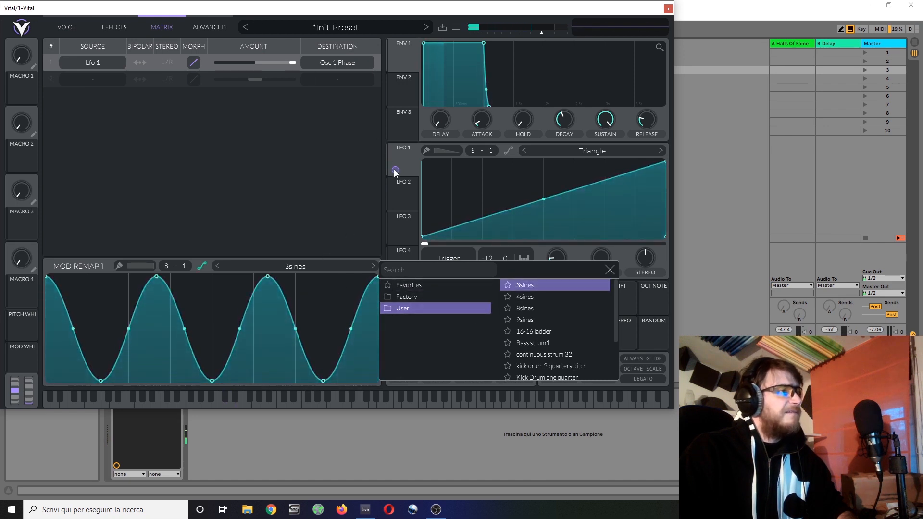
Reset the LFO 1 phase modulation amount to zero and modulate that amount with LFO 2 at 1.618.
double_click(292, 63)
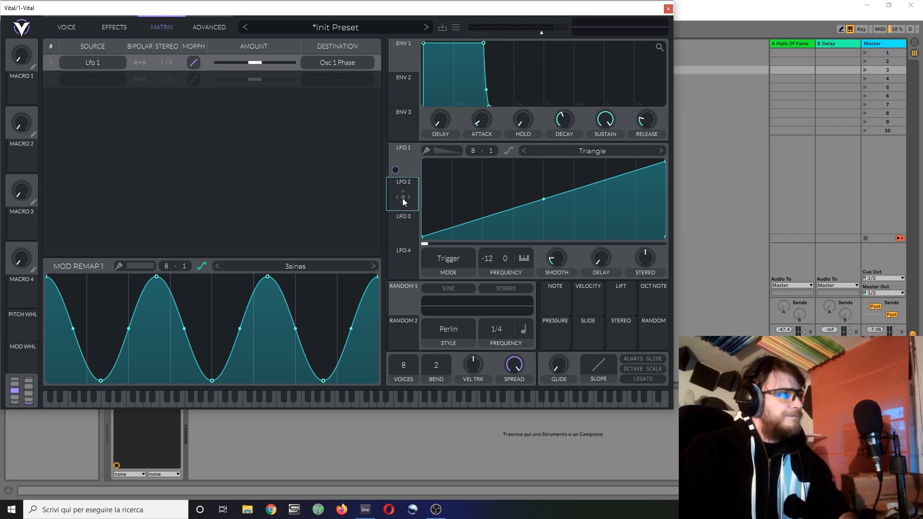
drag(403, 198, 272, 66)
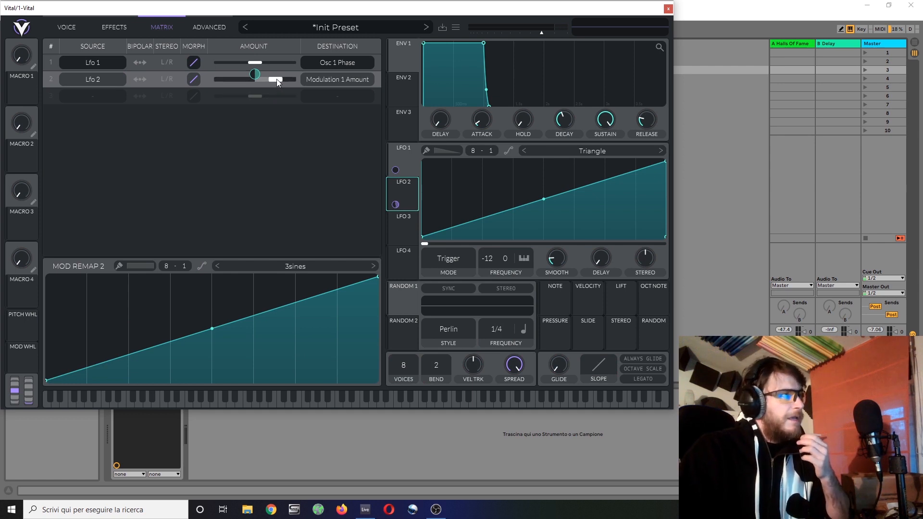
drag(276, 79, 290, 82)
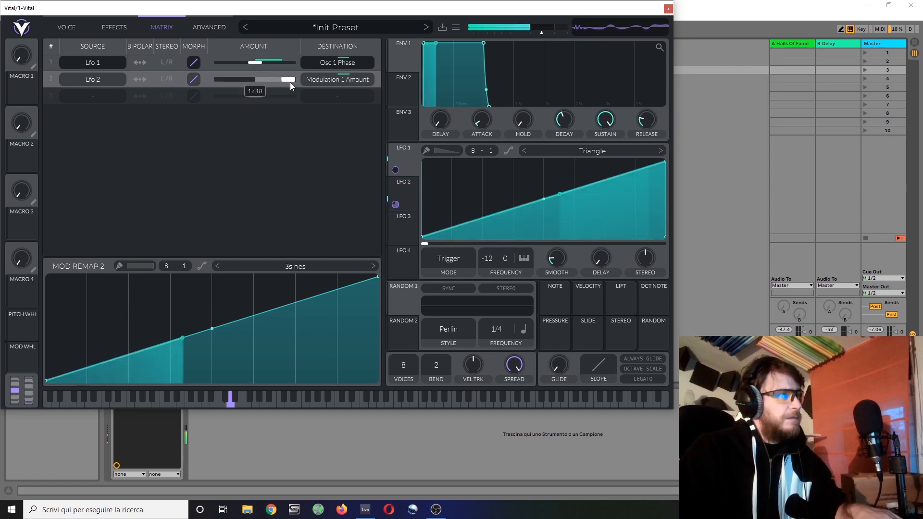
Make LFO 2 a rising ramp at 1/1 frequency and raise its modulation of the LFO 1 amount to maximum.
click(402, 196)
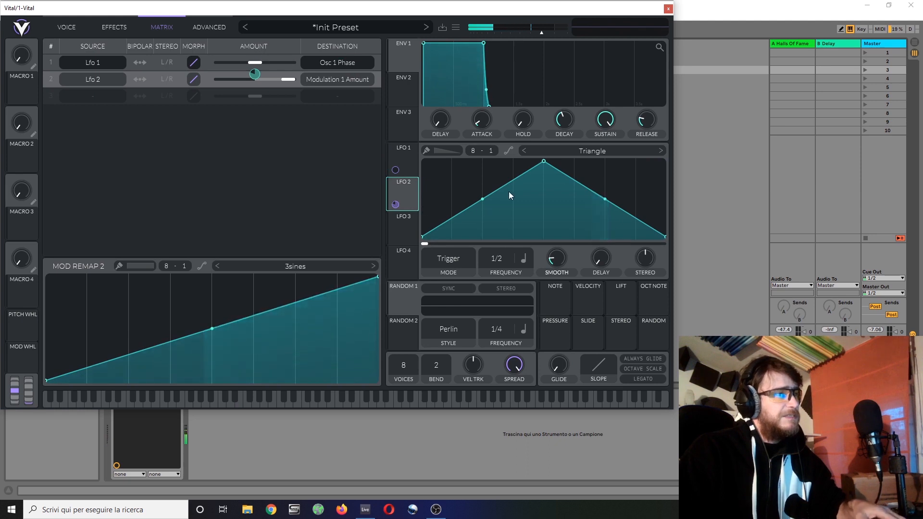
drag(629, 135, 672, 143)
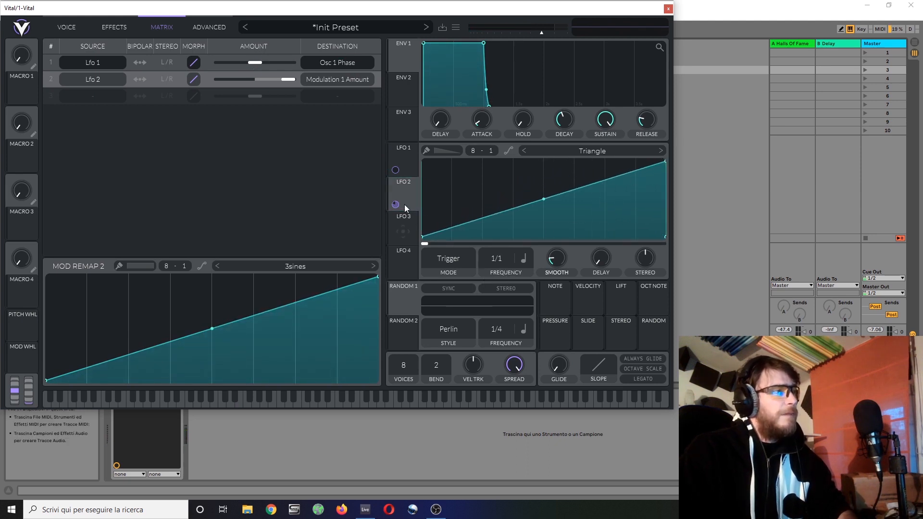
drag(284, 79, 295, 83)
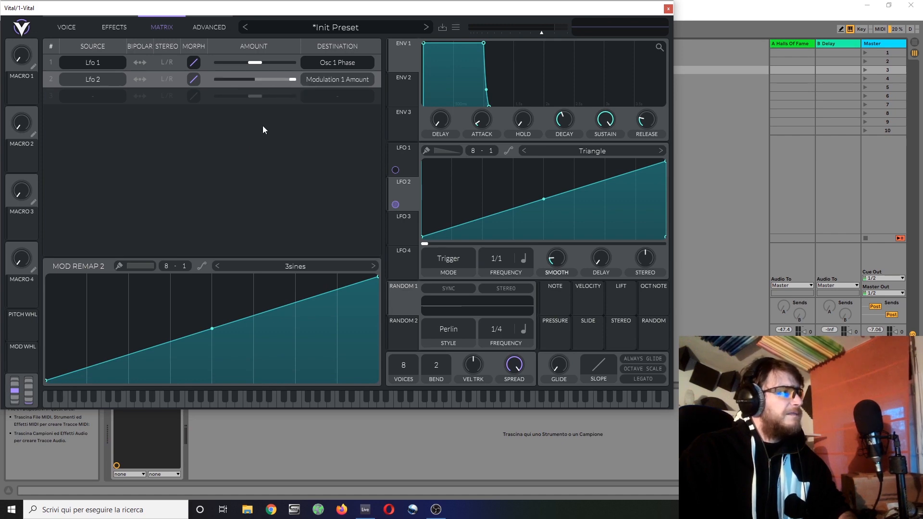
Flatten the remap curve of the LFO 2 modulation to zero and divide its grid into 16 columns.
drag(376, 277, 377, 398)
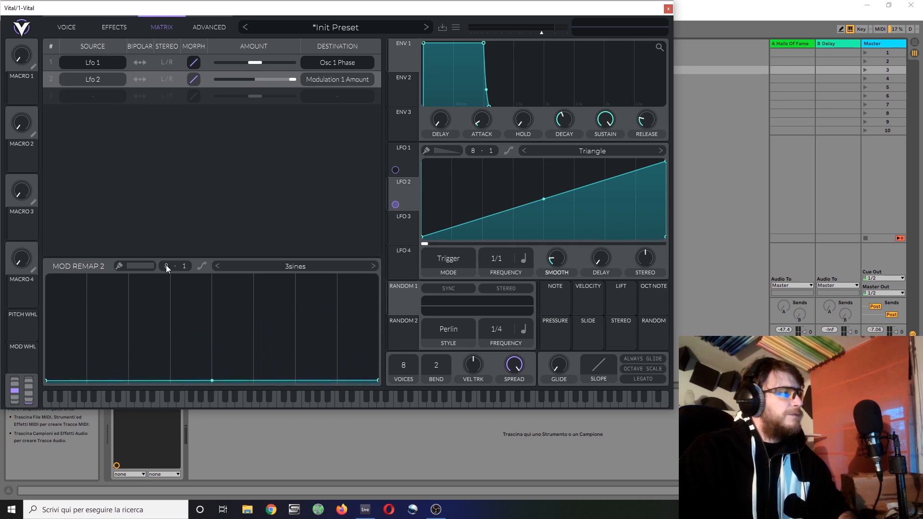
drag(166, 265, 170, 148)
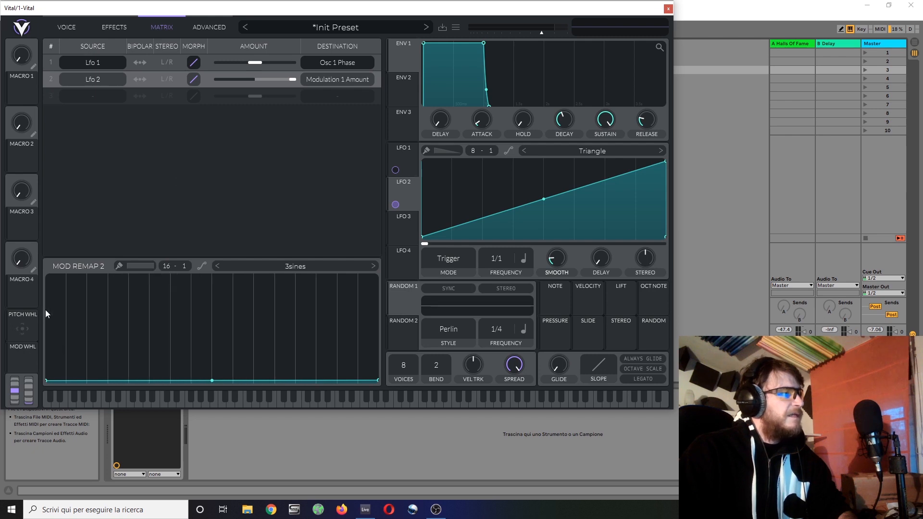
Paint falling ramps of varied height across the 16 remap columns and lower the LFO 2 modulation amount to about half.
click(118, 266)
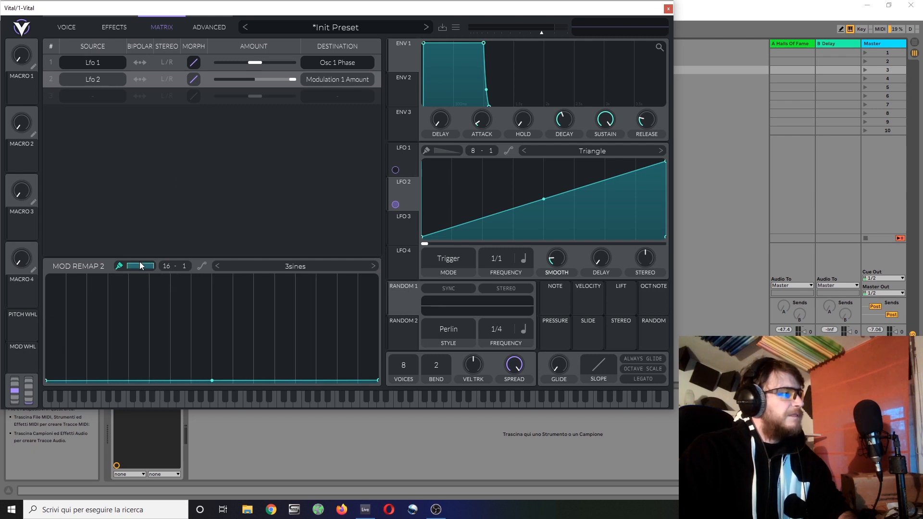
click(140, 265)
click(143, 299)
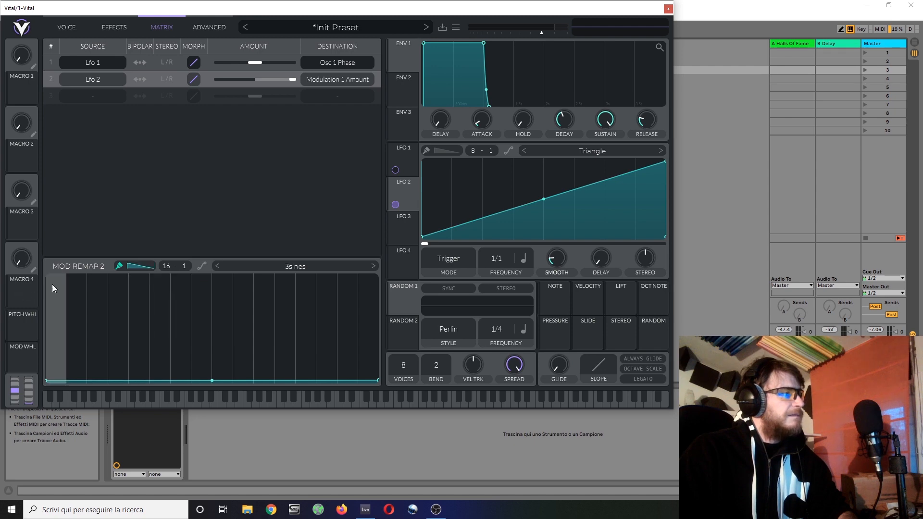
mouse_move(51, 284)
mouse_down()
mouse_move(80, 294)
mouse_move(253, 268)
mouse_move(323, 284)
mouse_move(352, 308)
mouse_move(381, 282)
mouse_up()
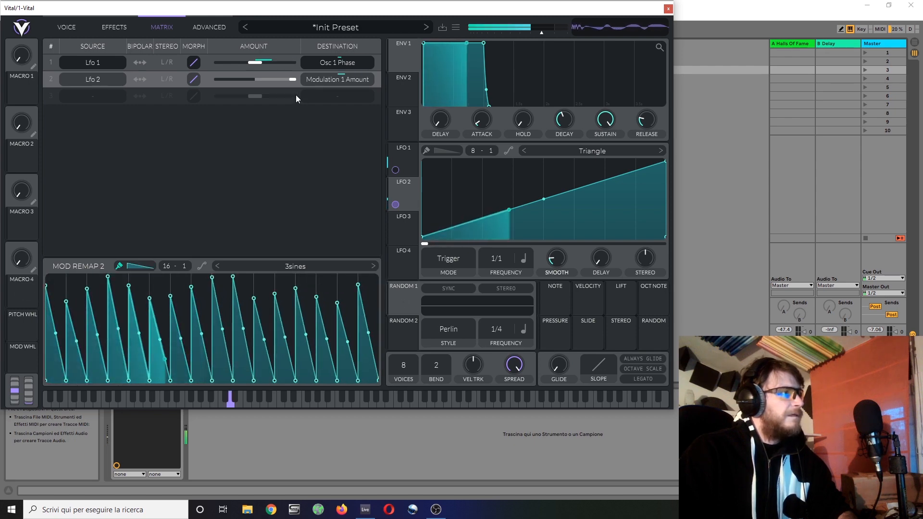
drag(291, 80, 270, 84)
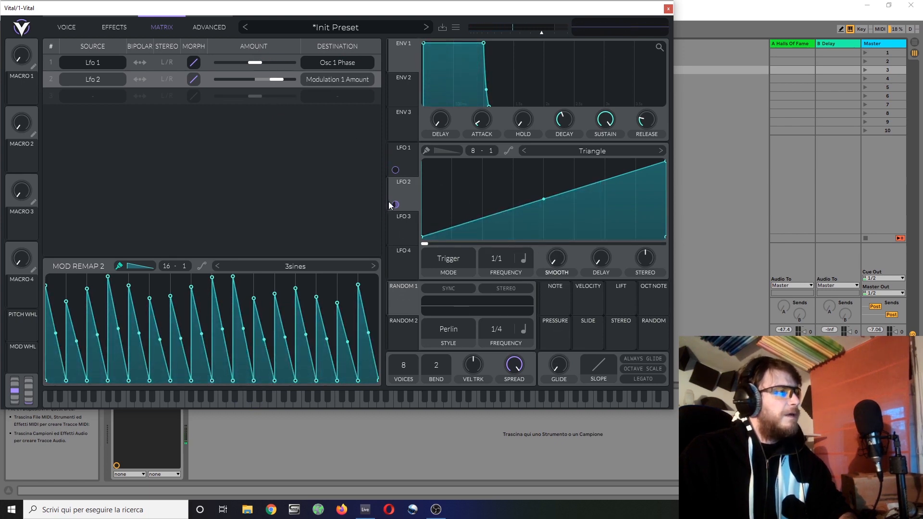
Assign LFO 2 to the oscillator 1 transpose as well.
click(402, 164)
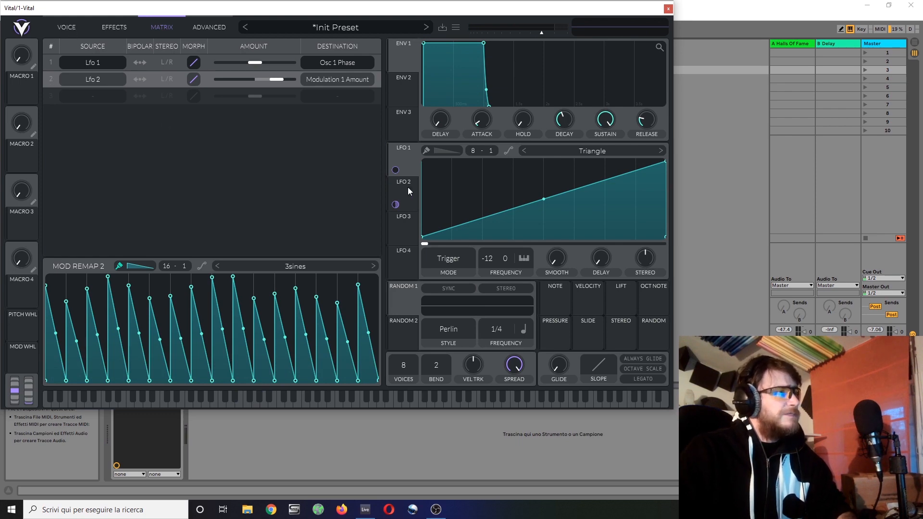
click(66, 28)
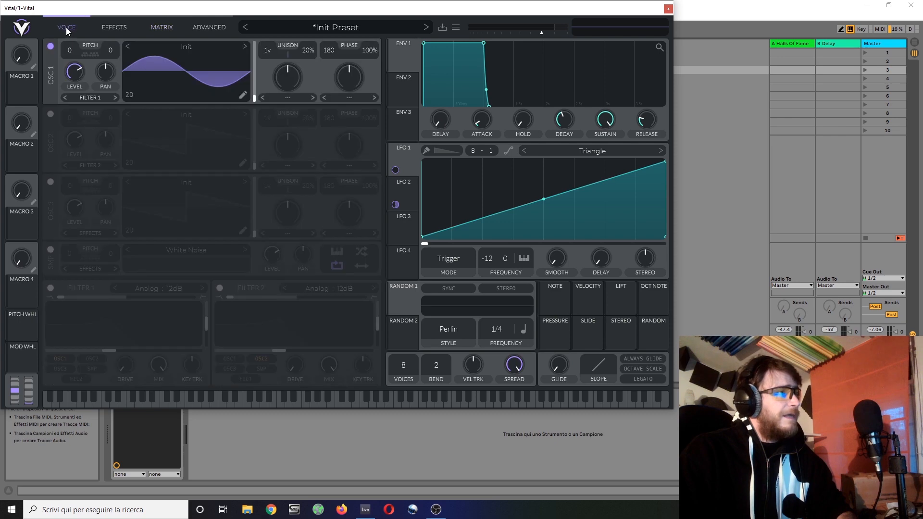
click(407, 193)
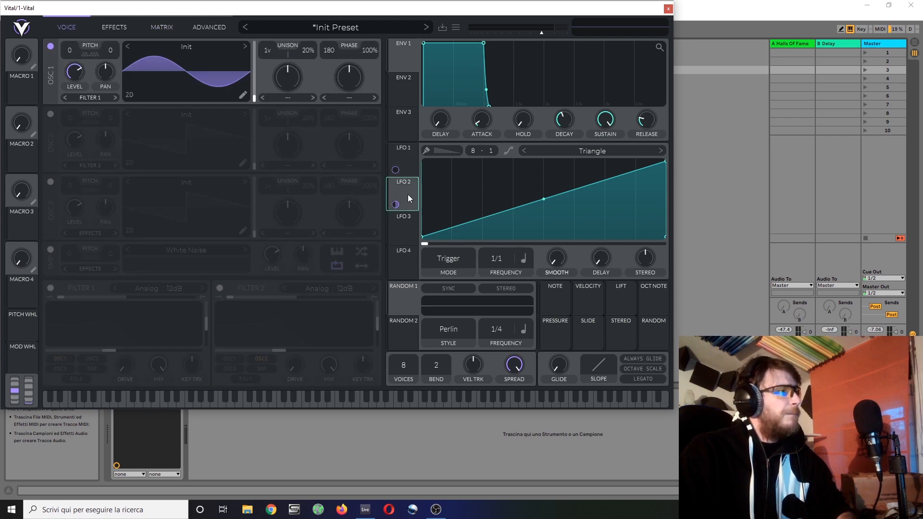
drag(395, 204, 70, 53)
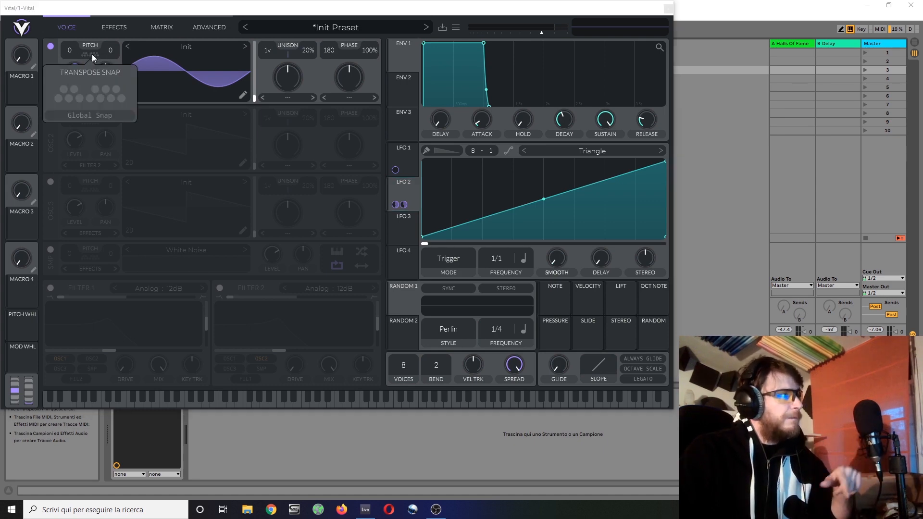
Divide the remap grid of the LFO 2 to oscillator 1 transpose modulation into 12 rows and set its amount to 12.
click(162, 28)
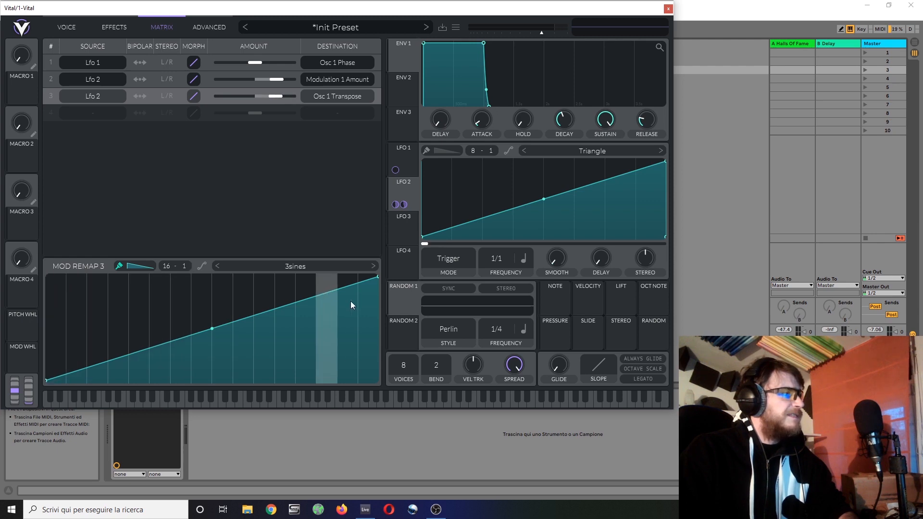
drag(185, 264, 209, 66)
right_click(281, 95)
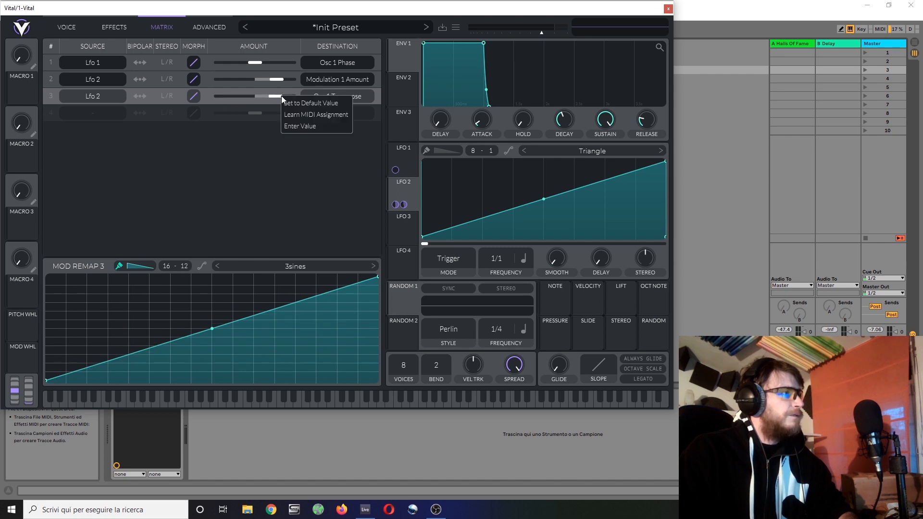
click(307, 123)
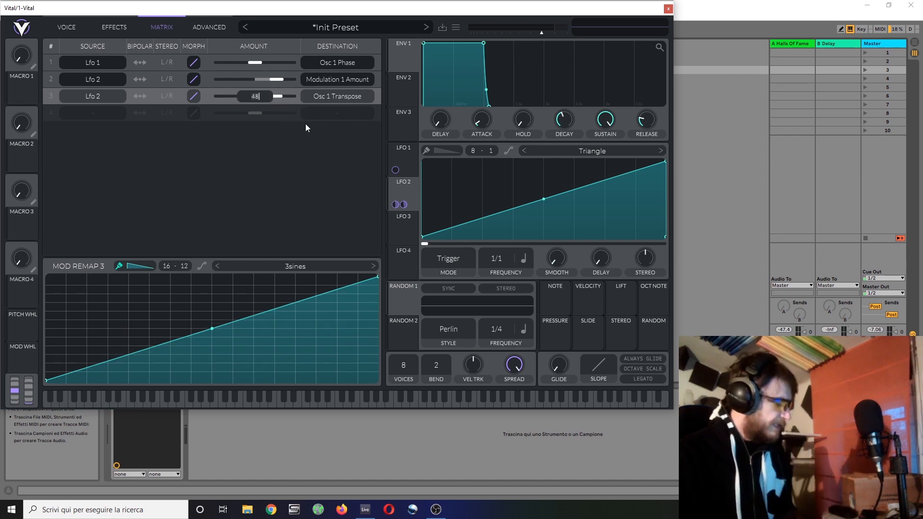
key(BackSpace)
key(BackSpace)
text(12)
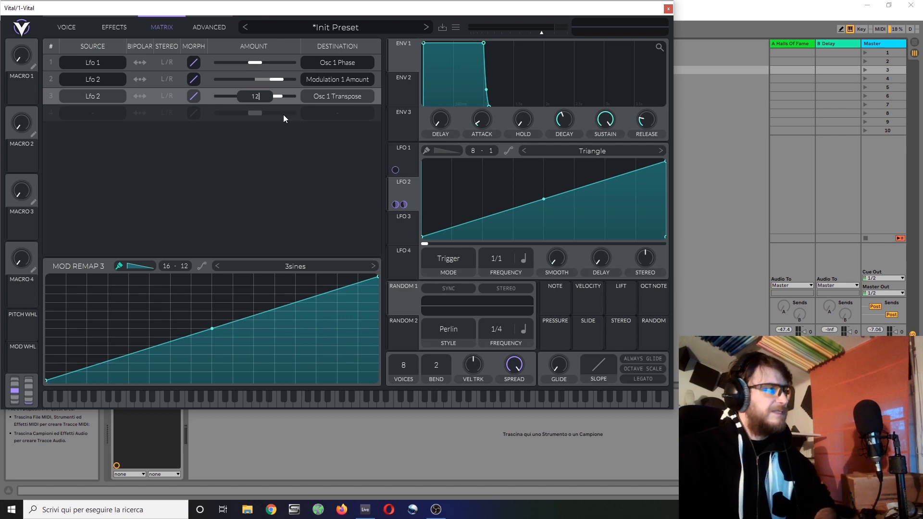
key(Return)
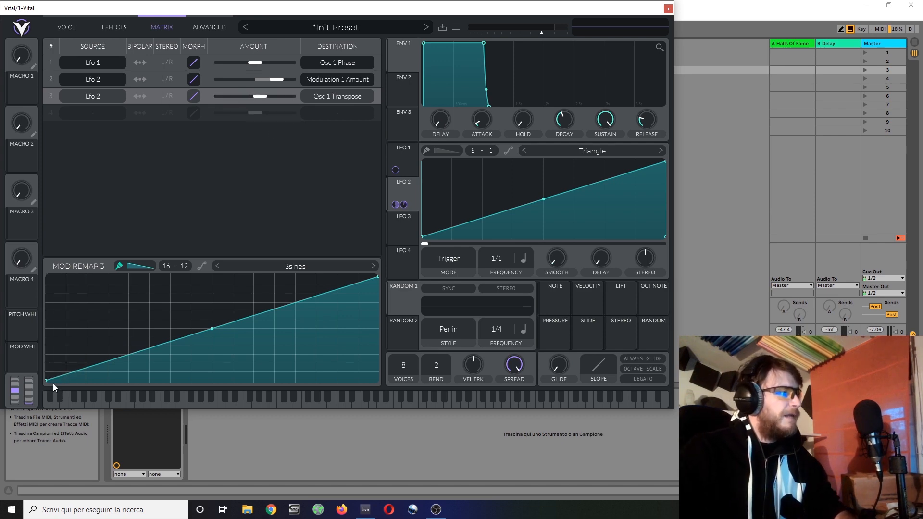
Change the remap paint pattern to Step and paint the first four columns at heights of 0, 2, 3 and 0 rows.
click(73, 379)
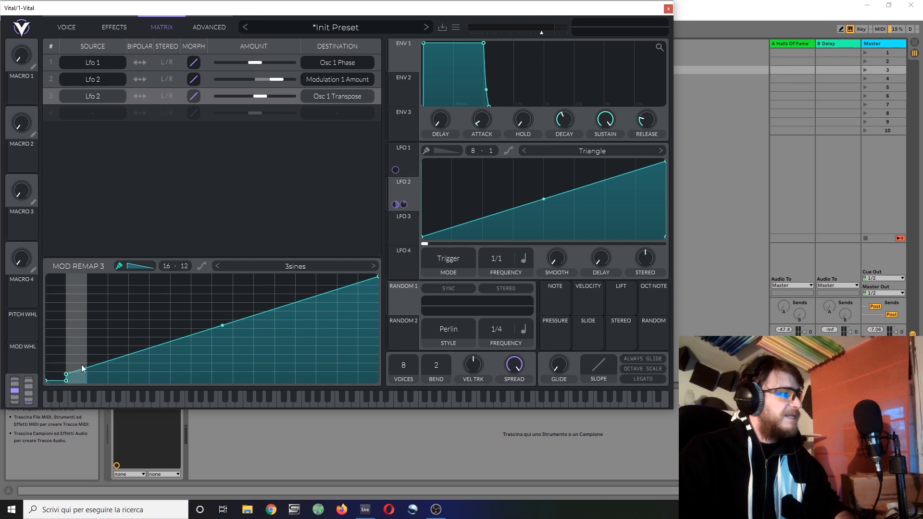
click(77, 363)
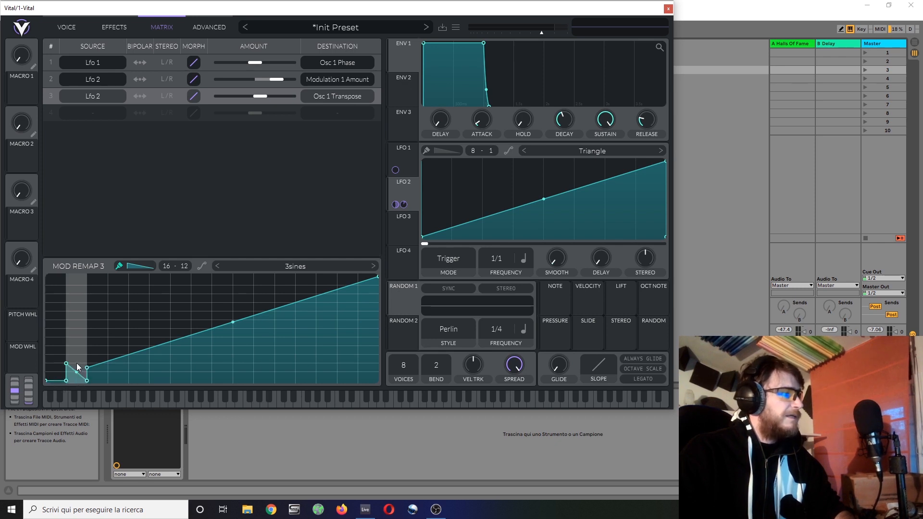
click(143, 265)
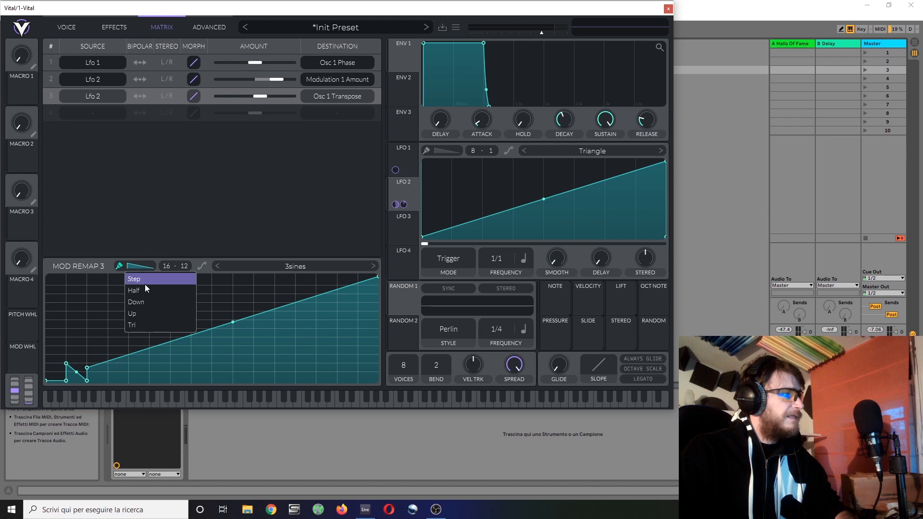
click(144, 280)
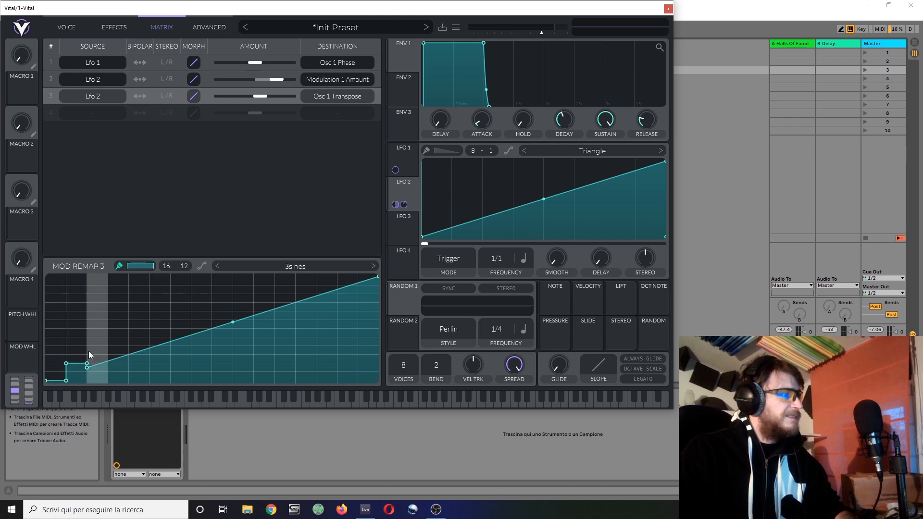
click(82, 363)
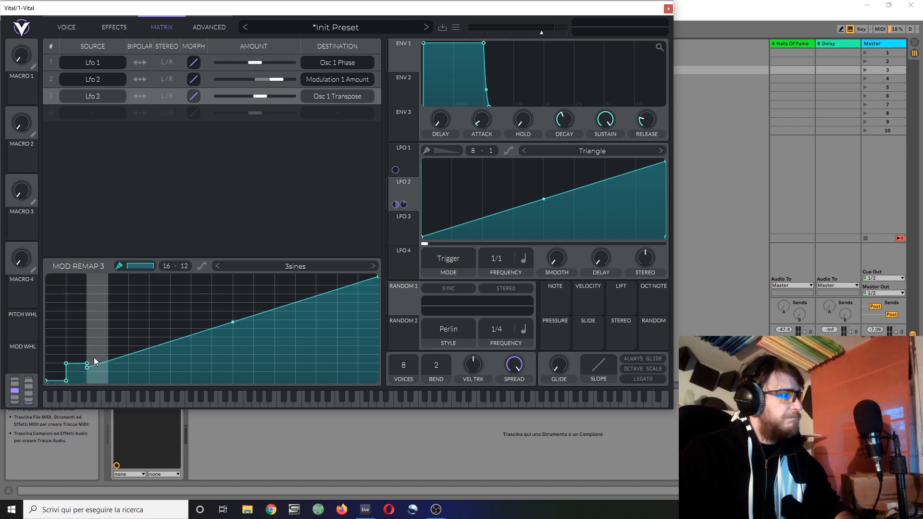
click(96, 355)
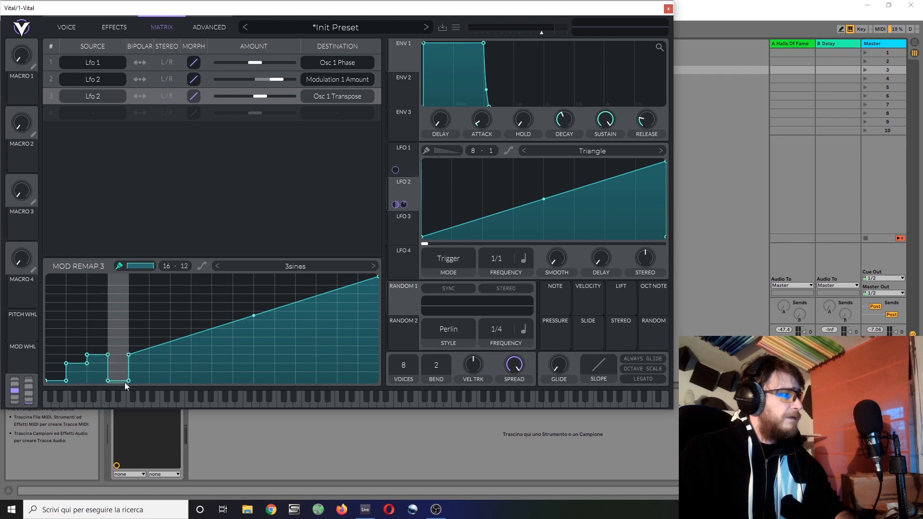
Paint remap columns 5 to 12 as steps at heights of 0, 5, 0, 7, 0, 12, 10 and 9 rows.
click(133, 383)
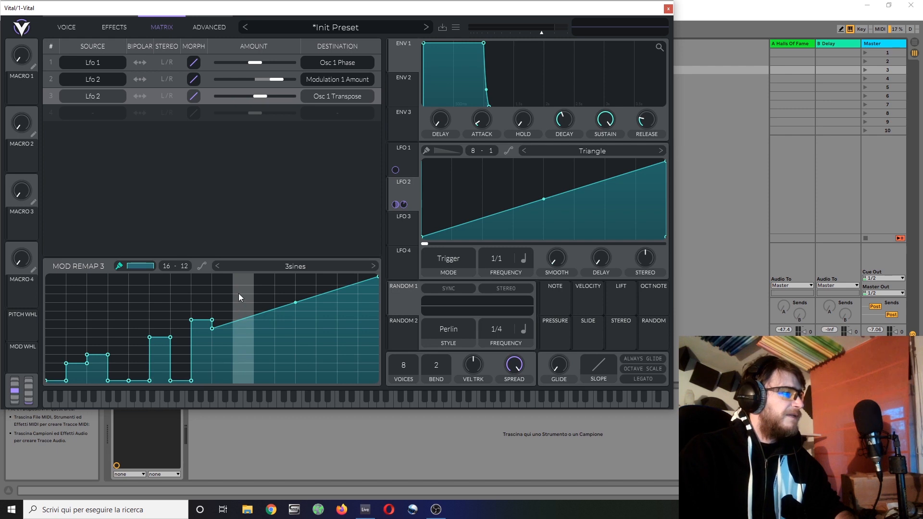
click(244, 276)
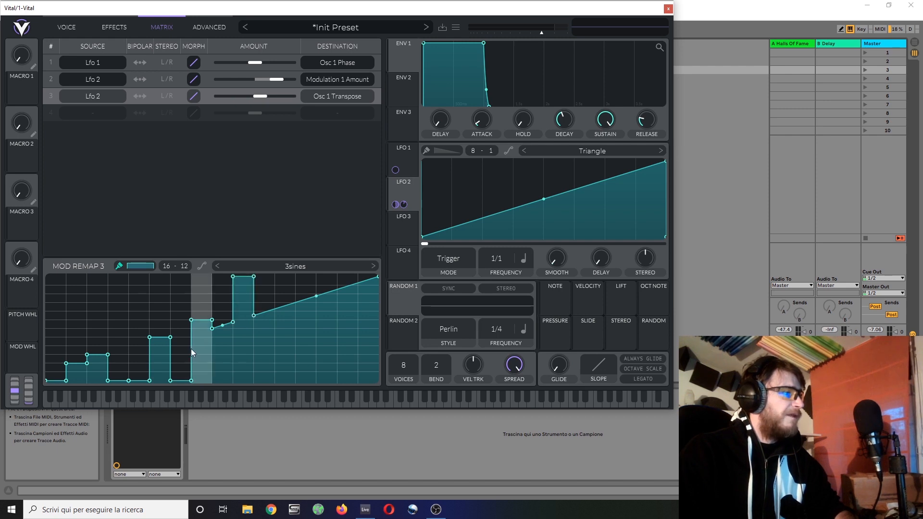
click(220, 380)
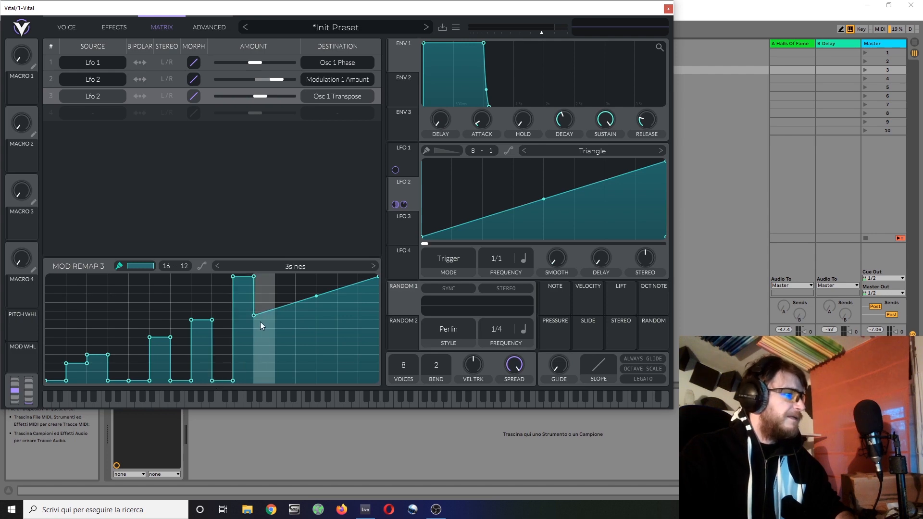
drag(262, 296, 275, 304)
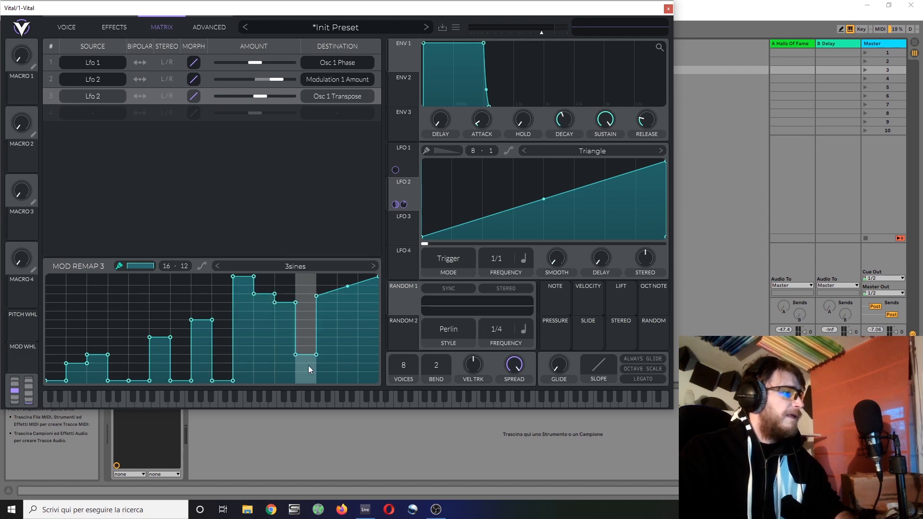
Paint the last four remap columns as steps at heights of 0, 7, 0 and 5 rows.
drag(308, 366, 306, 402)
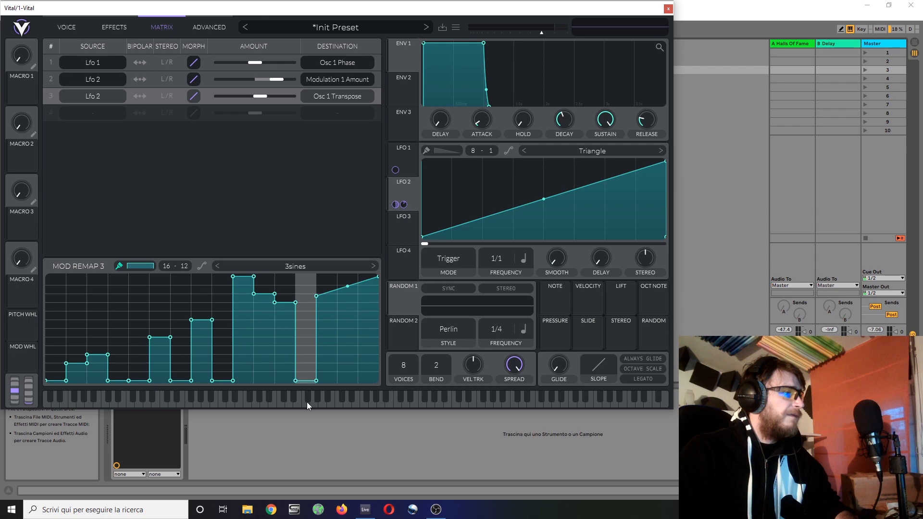
click(336, 320)
drag(357, 323, 334, 402)
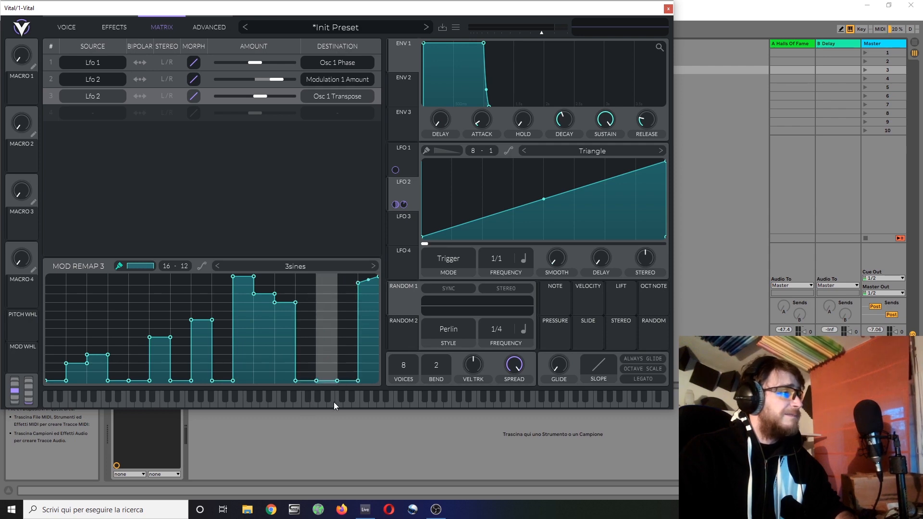
click(325, 319)
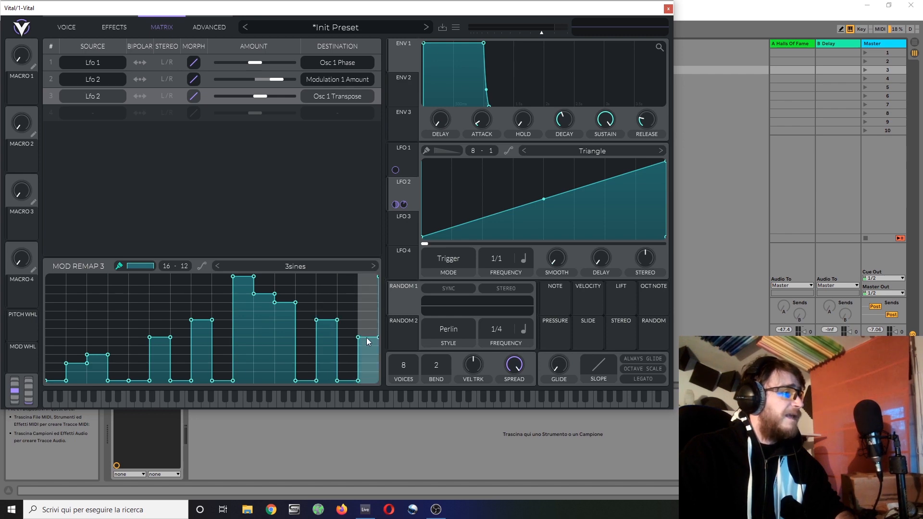
drag(367, 357, 366, 364)
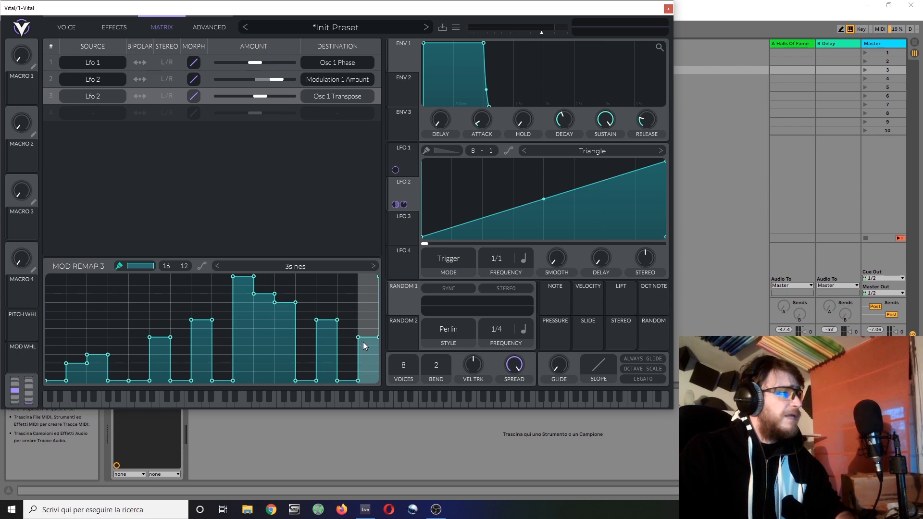
mouse_move(363, 342)
mouse_down()
mouse_move(351, 316)
mouse_move(359, 326)
mouse_up()
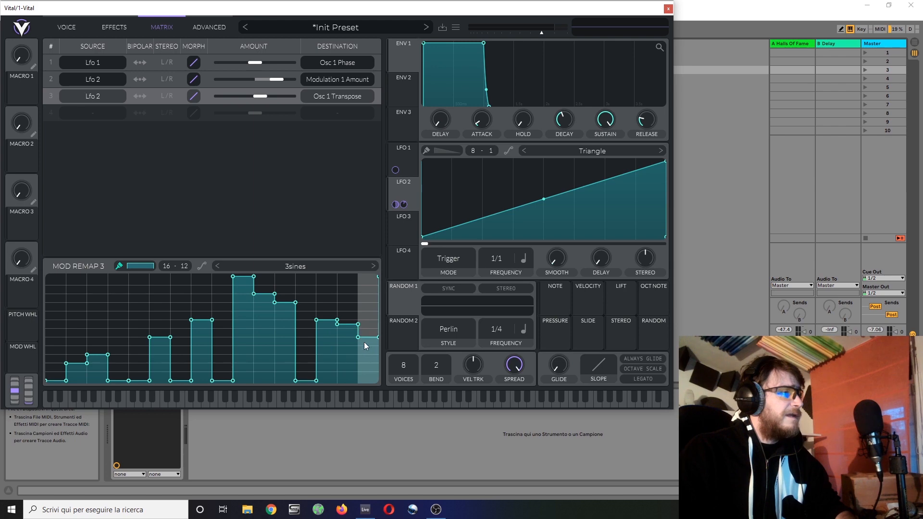
drag(362, 391, 348, 389)
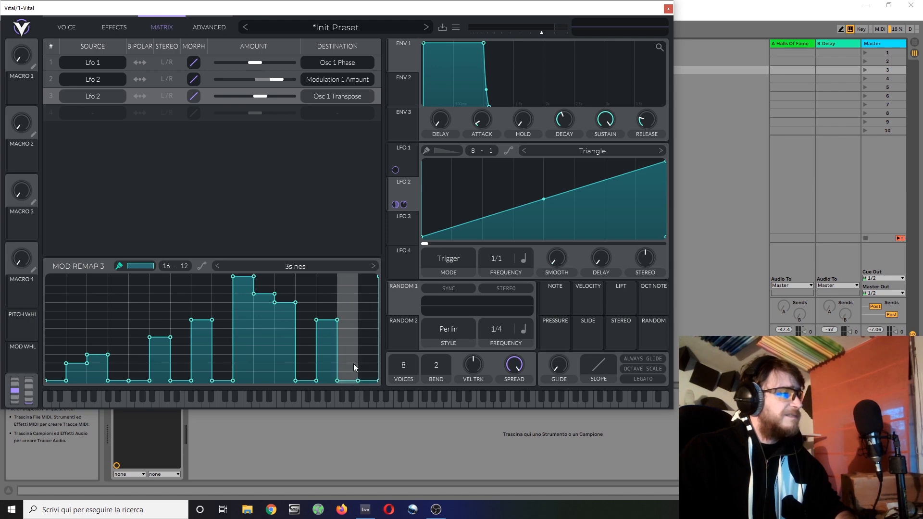
click(363, 337)
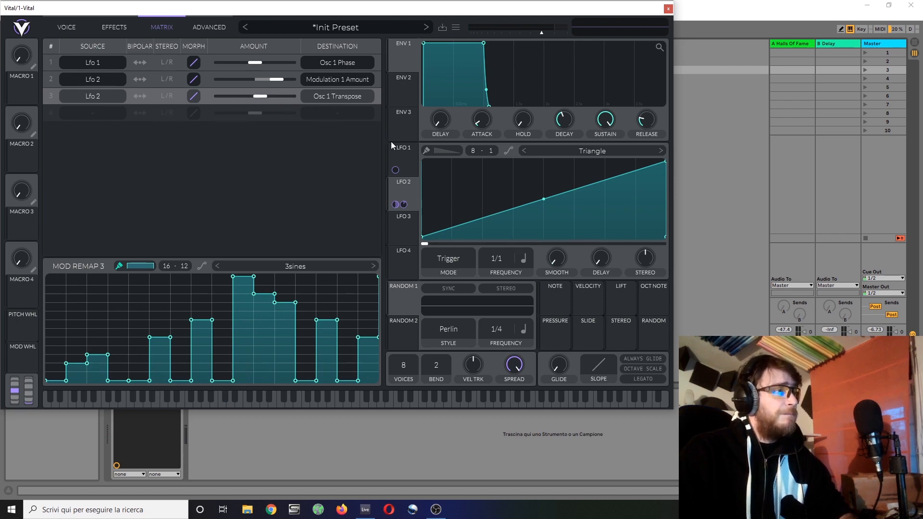
Assign LFO 2 to the keytrack transpose of LFO 1 and set that modulation's amount to 12.
click(407, 166)
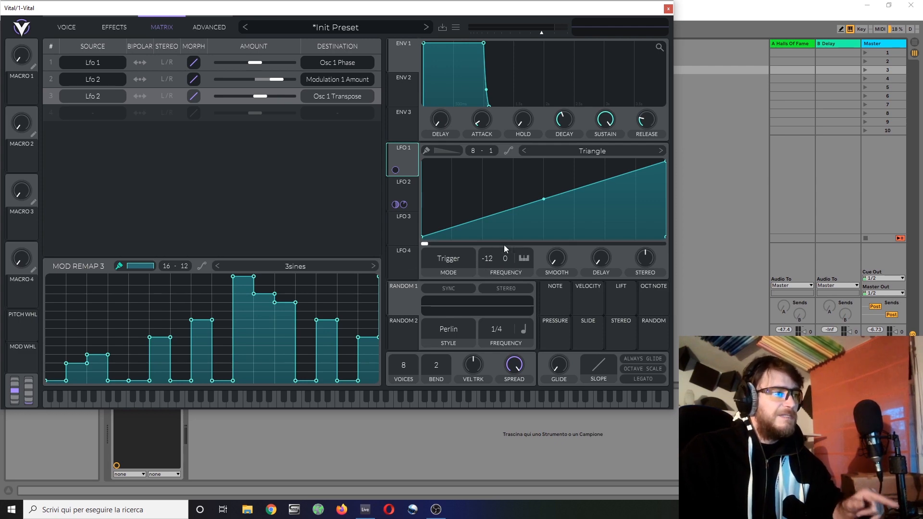
mouse_move(394, 167)
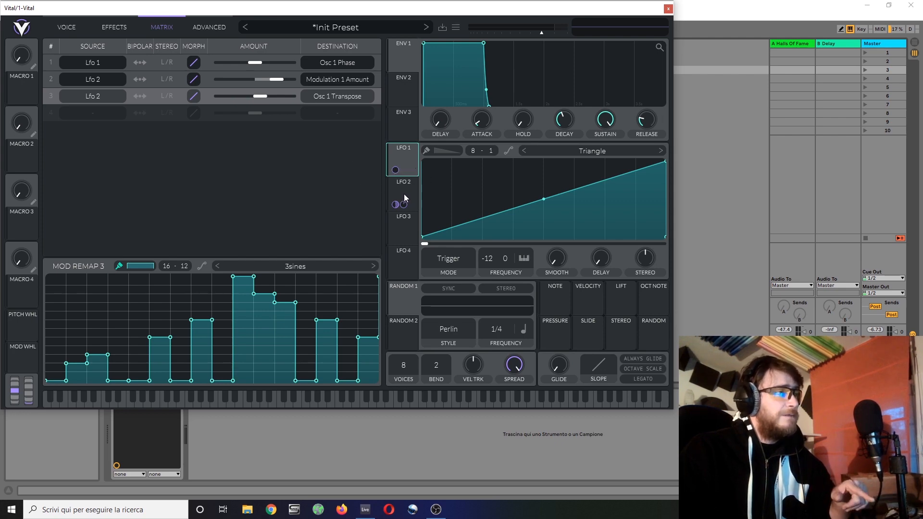
drag(404, 197, 488, 258)
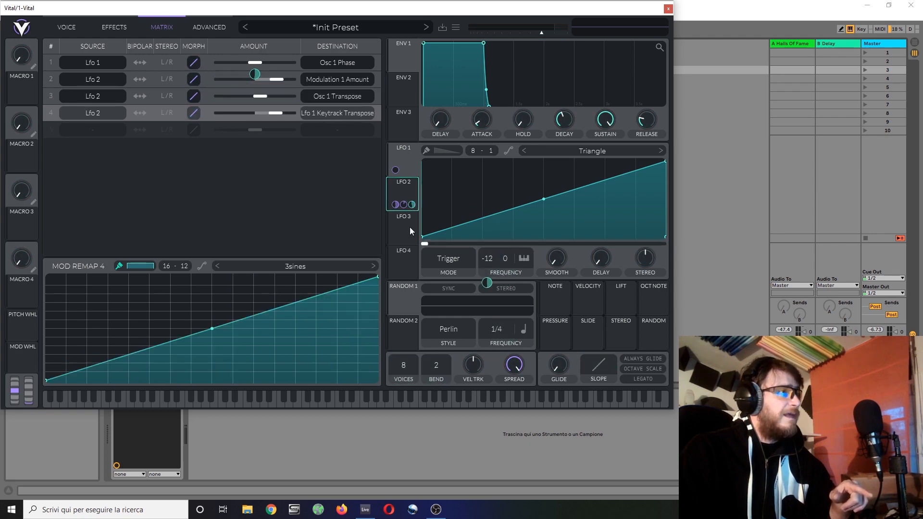
right_click(270, 114)
click(298, 146)
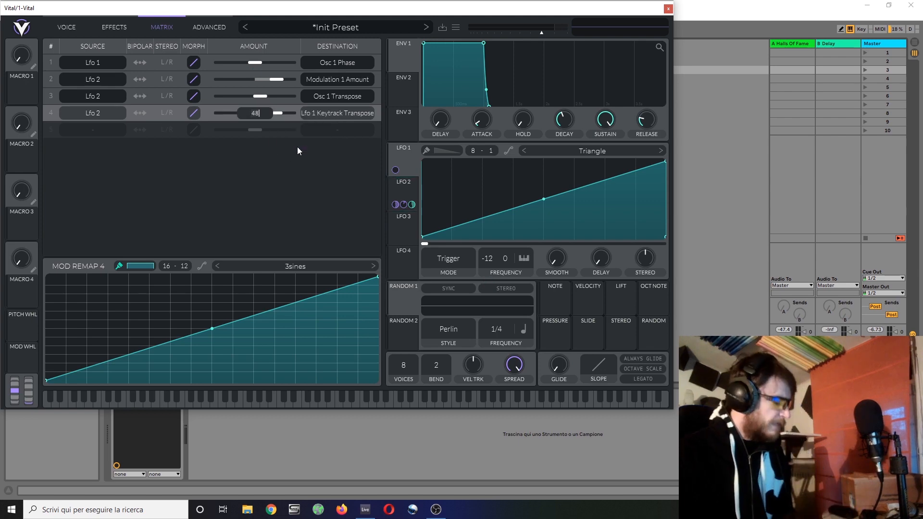
key(BackSpace)
key(BackSpace)
text(12)
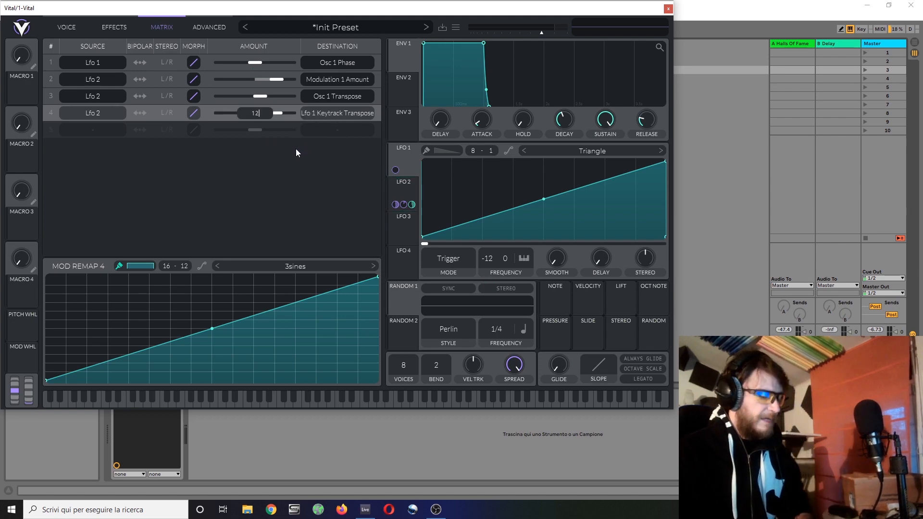
key(Return)
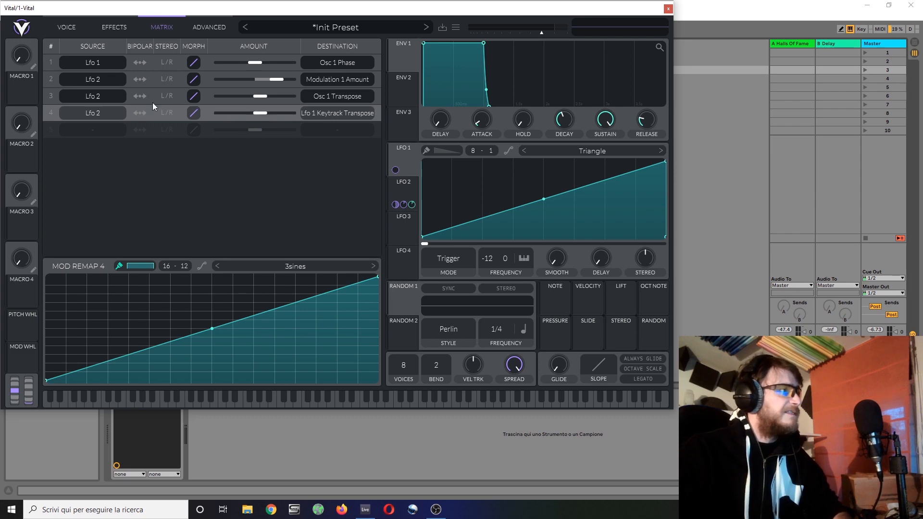
Copy the remap curve of the oscillator 1 transpose modulation and paste it onto the LFO 1 keytrack transpose modulation.
click(194, 98)
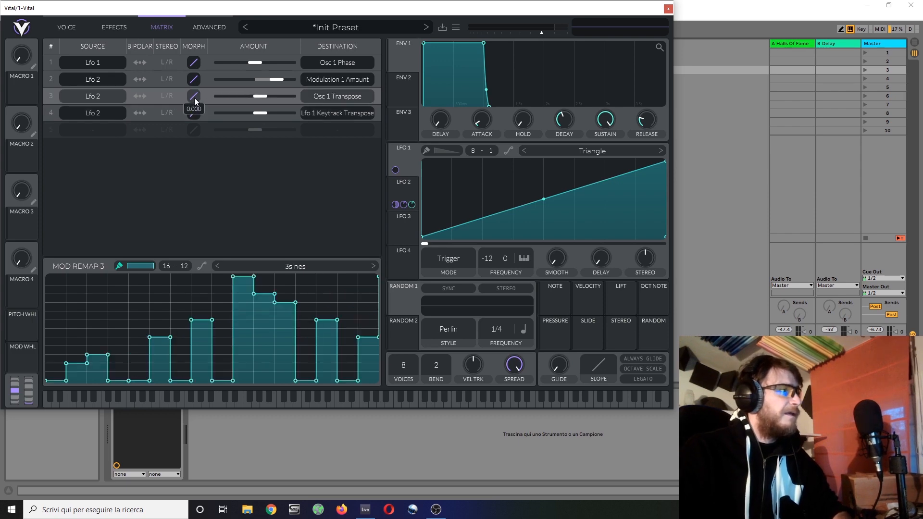
right_click(118, 288)
click(137, 299)
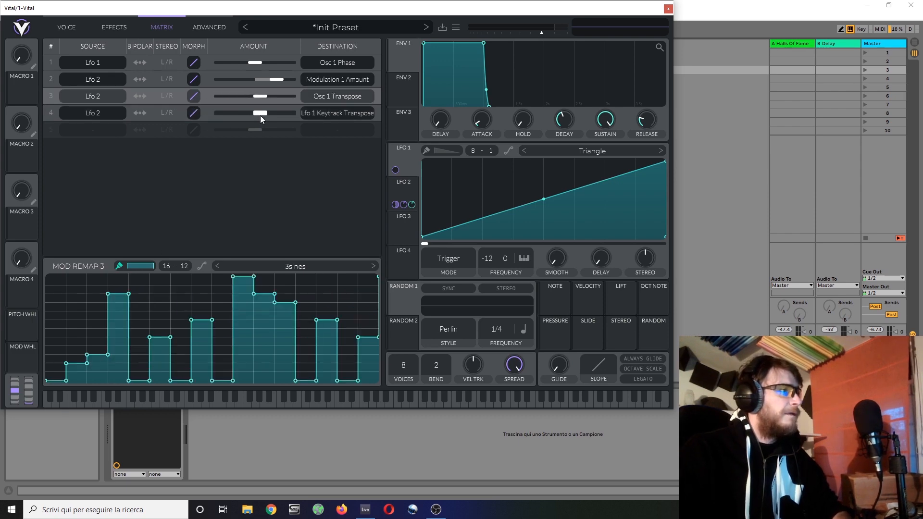
click(194, 113)
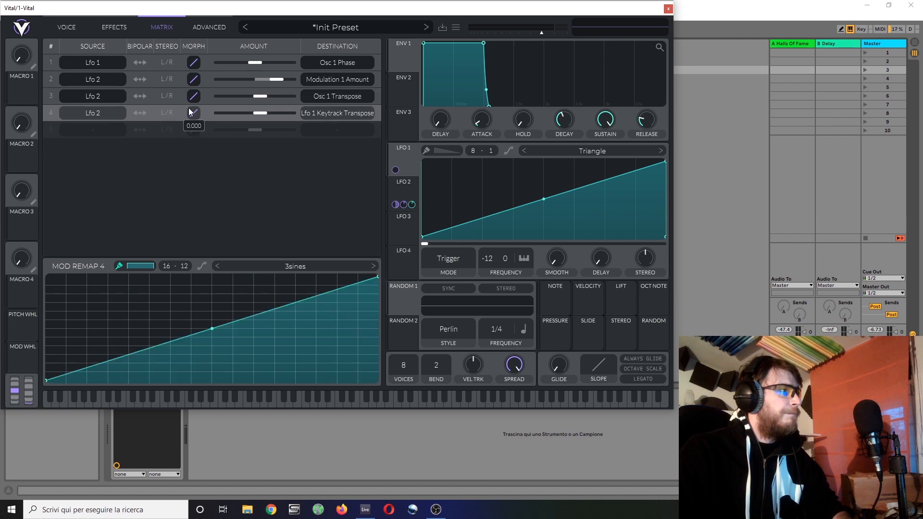
right_click(171, 331)
click(192, 347)
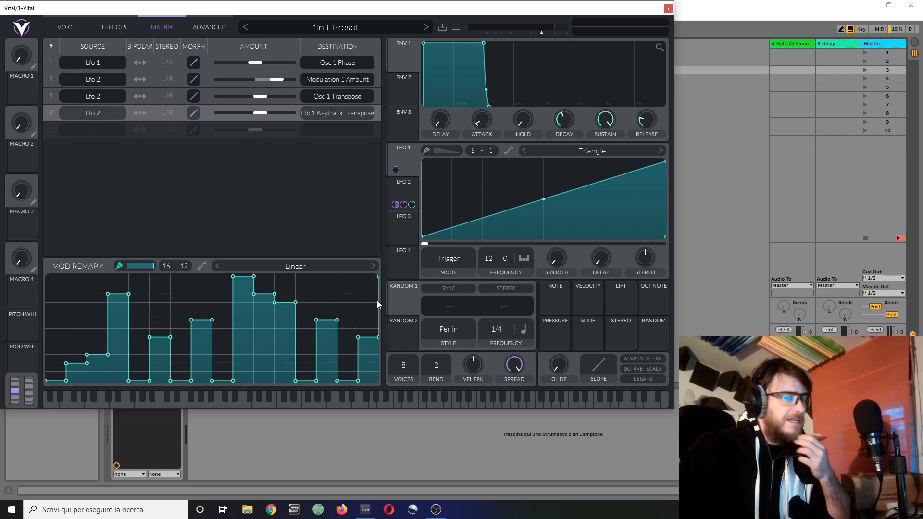
Make LFO 3 a rising ramp and set its frequency to 1/1.
click(405, 229)
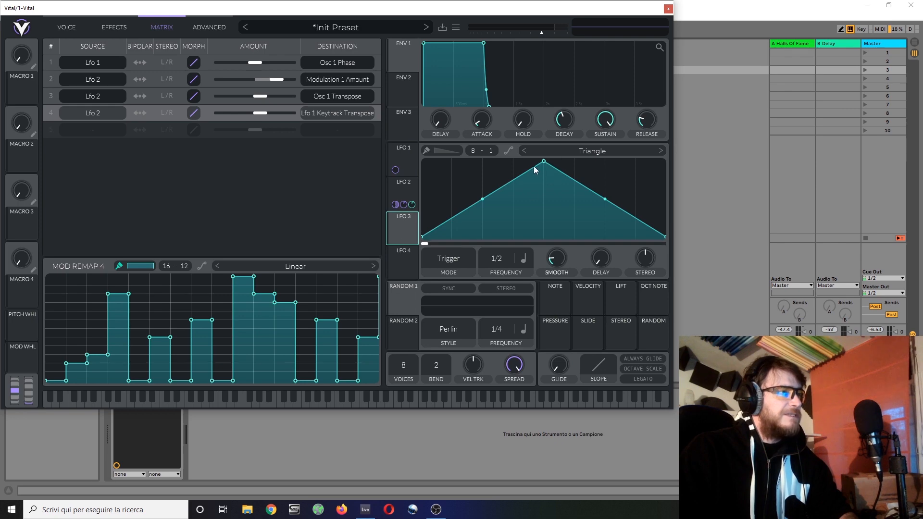
drag(549, 161, 698, 125)
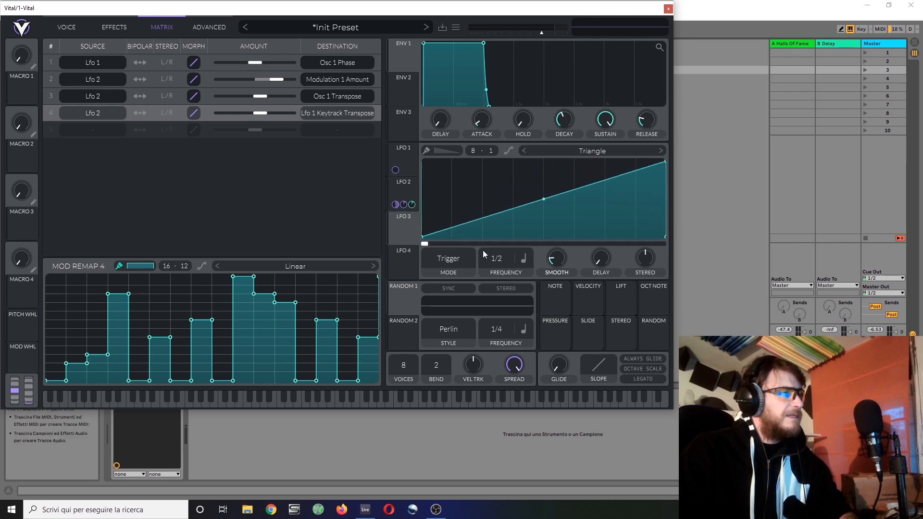
drag(501, 257, 504, 273)
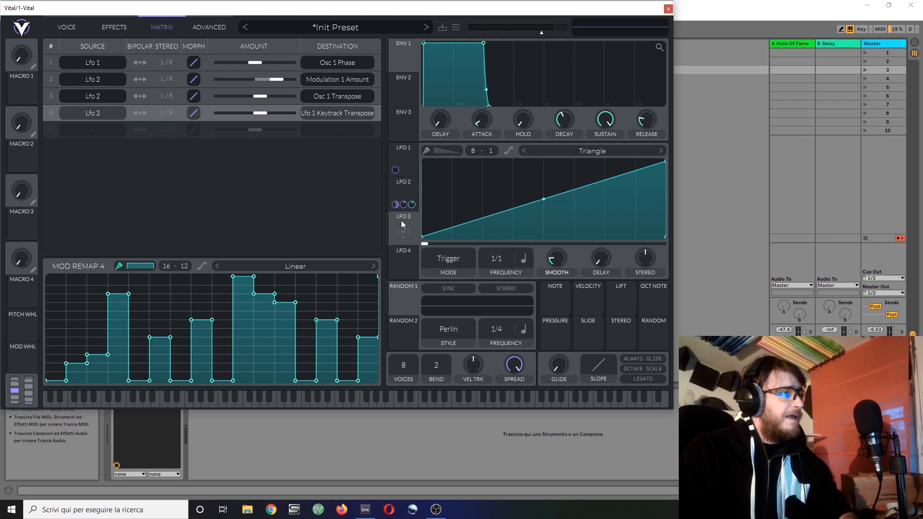
Sync Random 1 at a frequency of 1/16 and set the mode of LFO 2 to Sync.
click(405, 188)
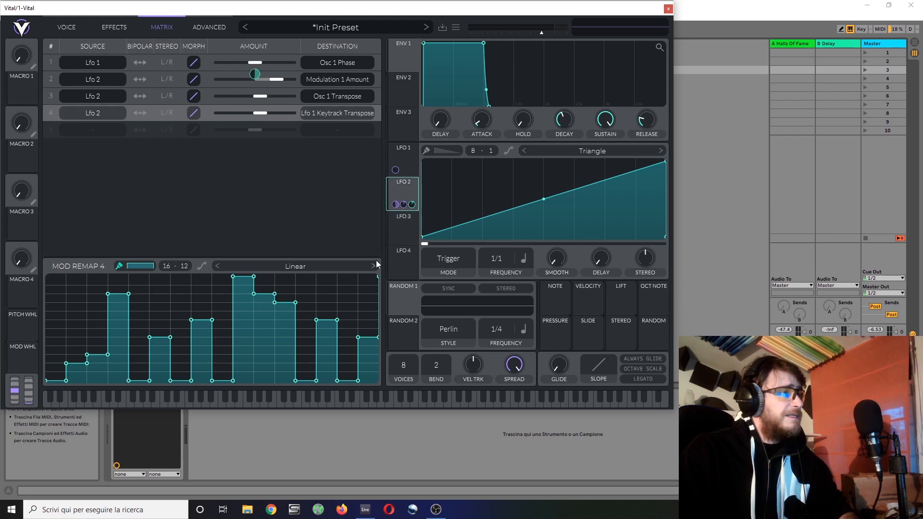
click(404, 231)
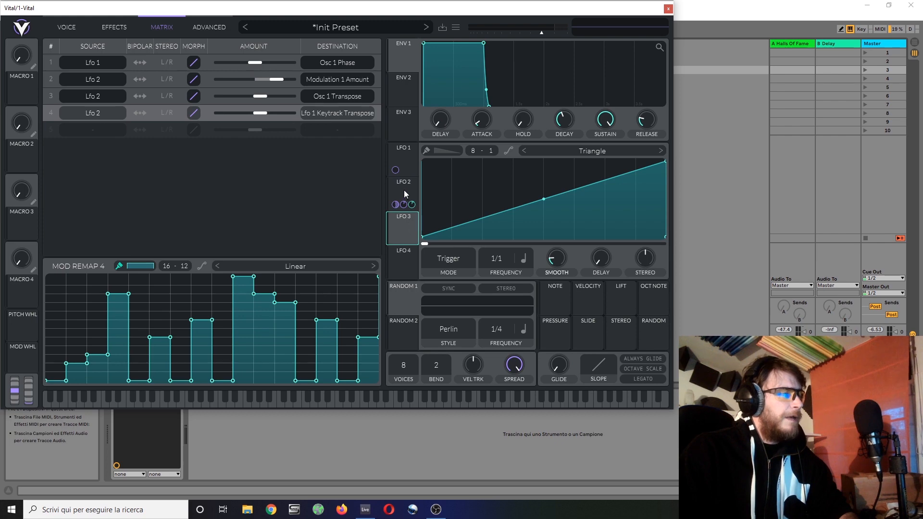
mouse_move(407, 228)
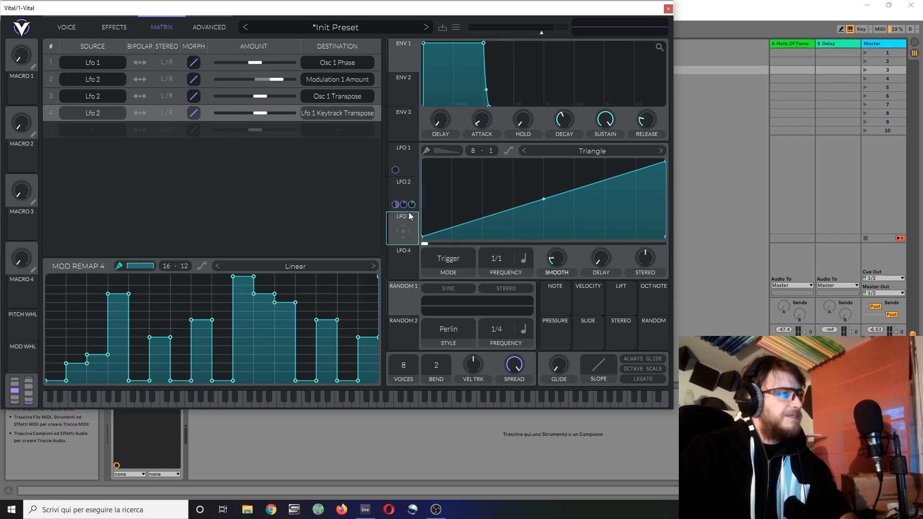
click(411, 192)
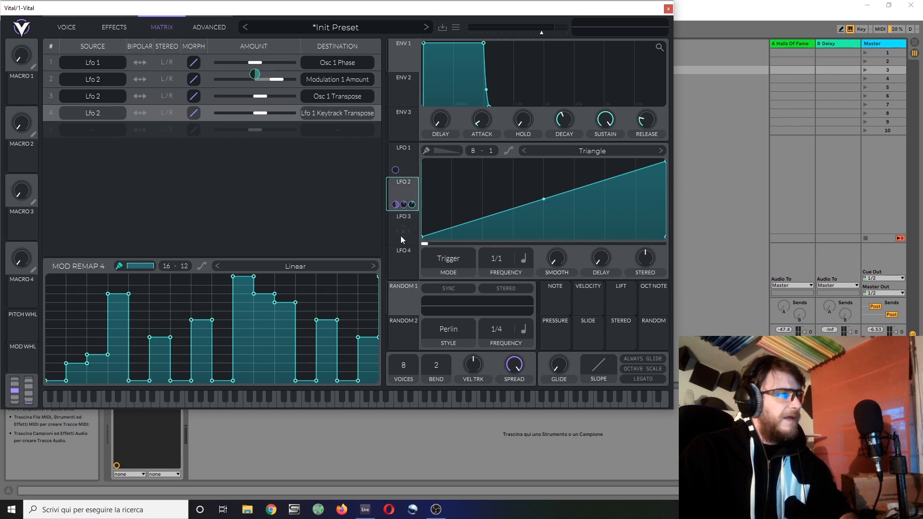
click(408, 305)
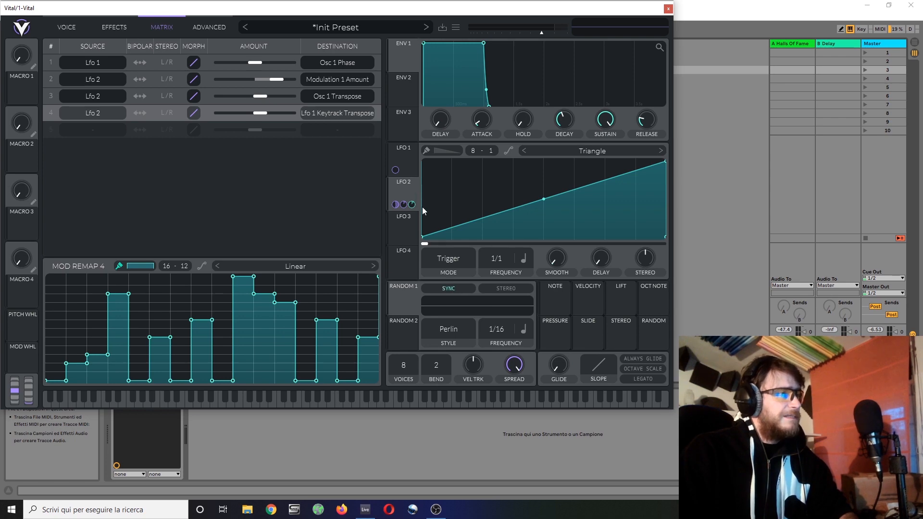
click(459, 259)
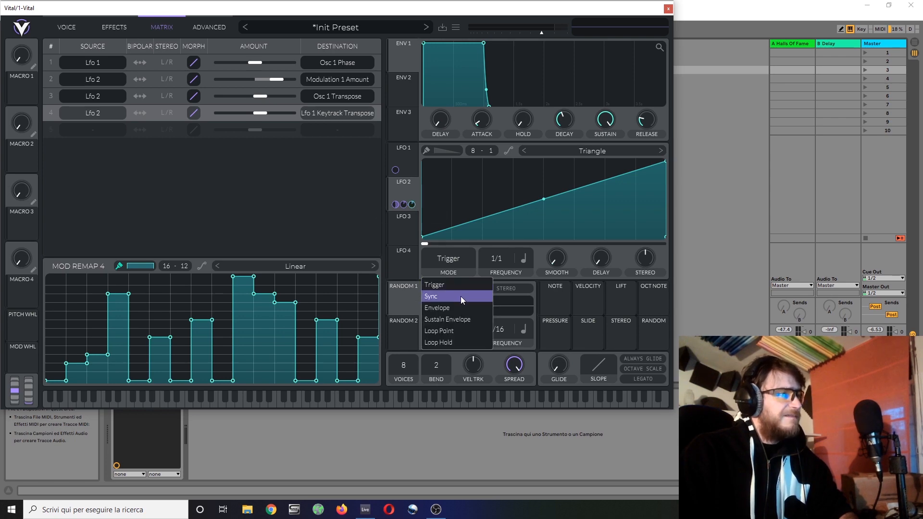
click(461, 296)
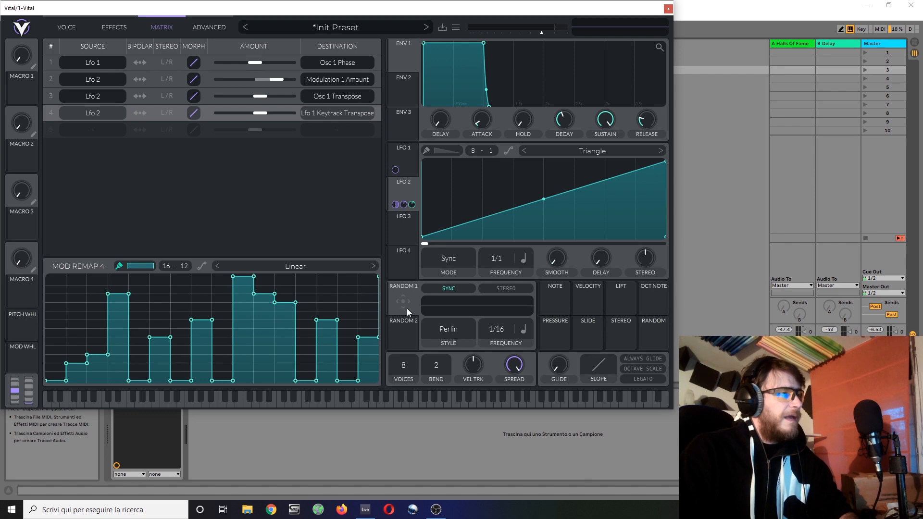
Assign Random 1 to the phase of LFO 2 and set the style of Random 1 to Sample & Hold.
drag(406, 304, 455, 243)
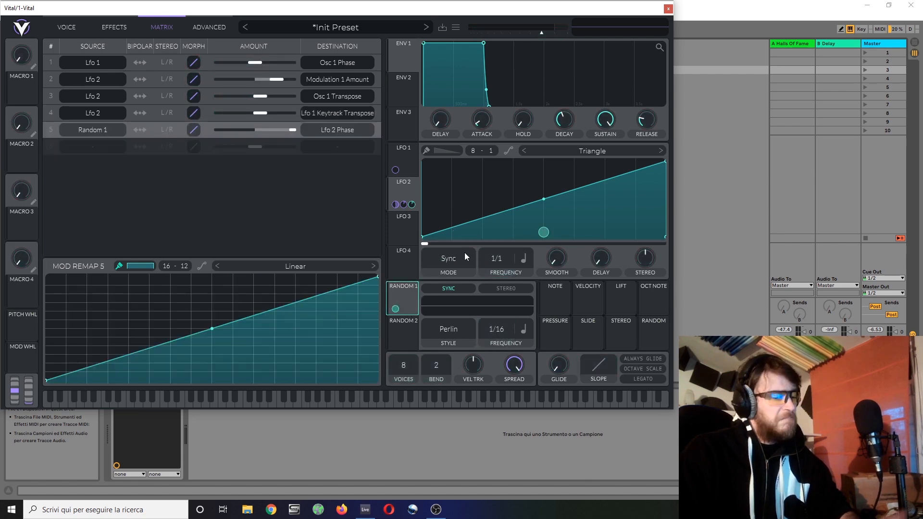
click(451, 328)
click(463, 367)
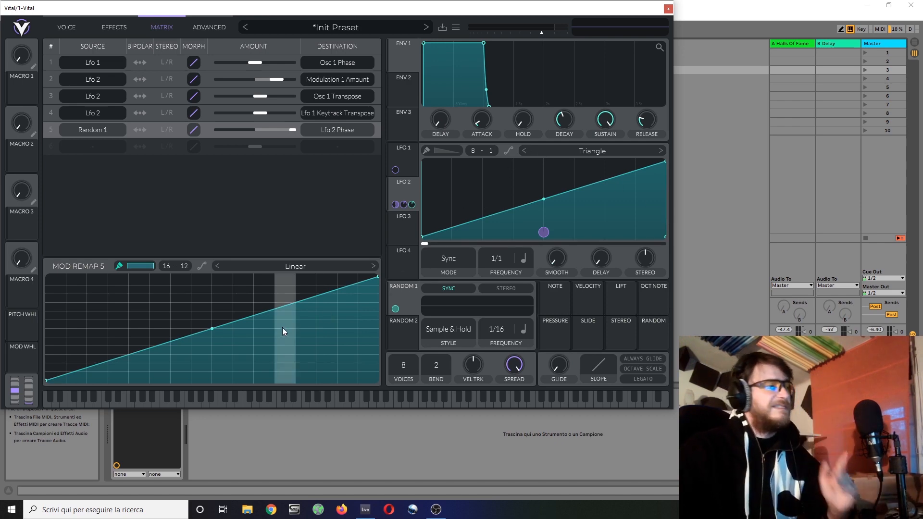
Load the user shape 16-16 ladder as the remap curve of the LFO 2 phase modulation.
click(306, 266)
click(532, 332)
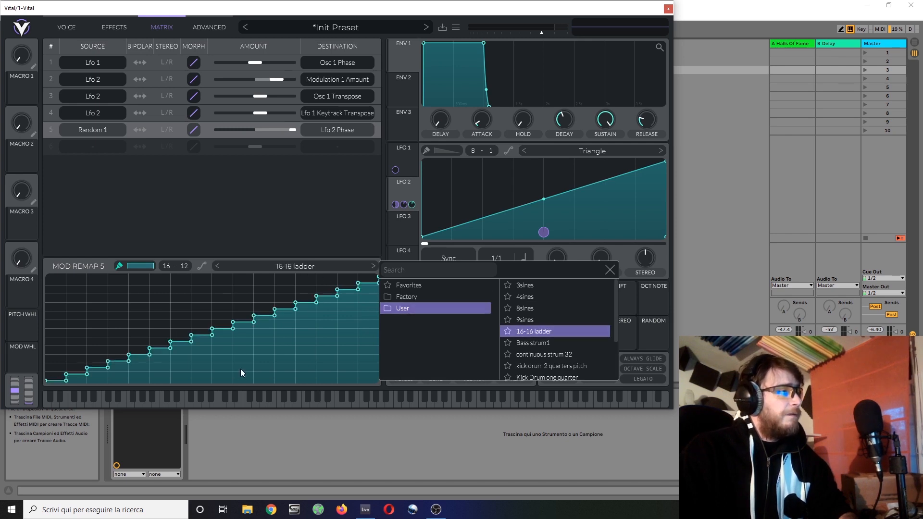
click(611, 270)
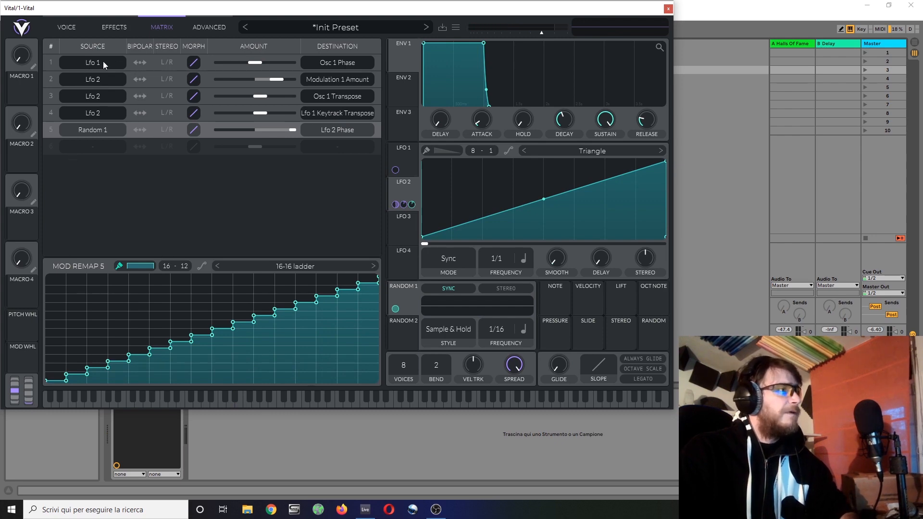
Repaint the twelfth column of the Modulation 1 Amount remap curve with the Down shape, about 9 rows high.
click(195, 61)
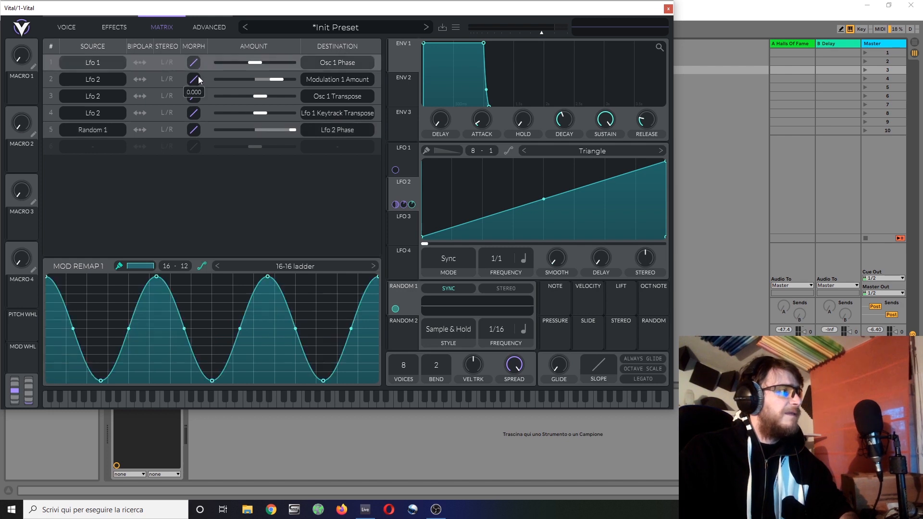
click(194, 79)
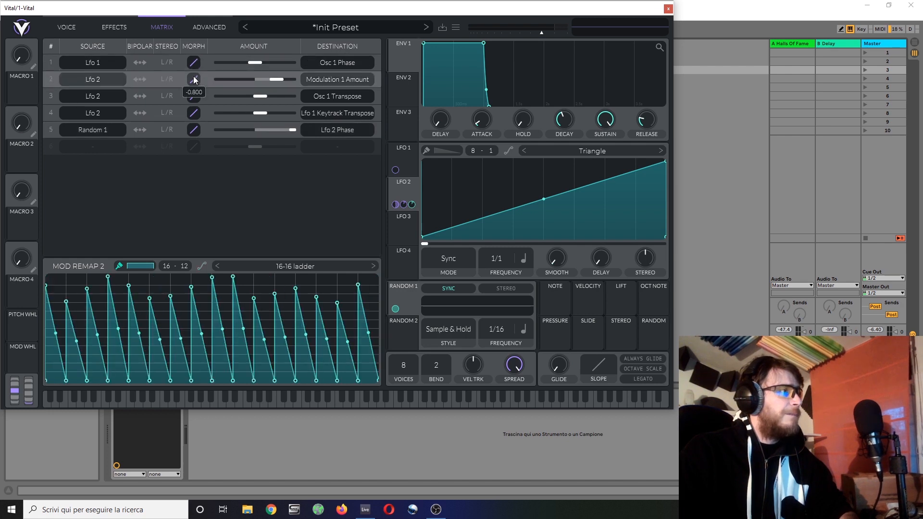
click(279, 321)
click(129, 266)
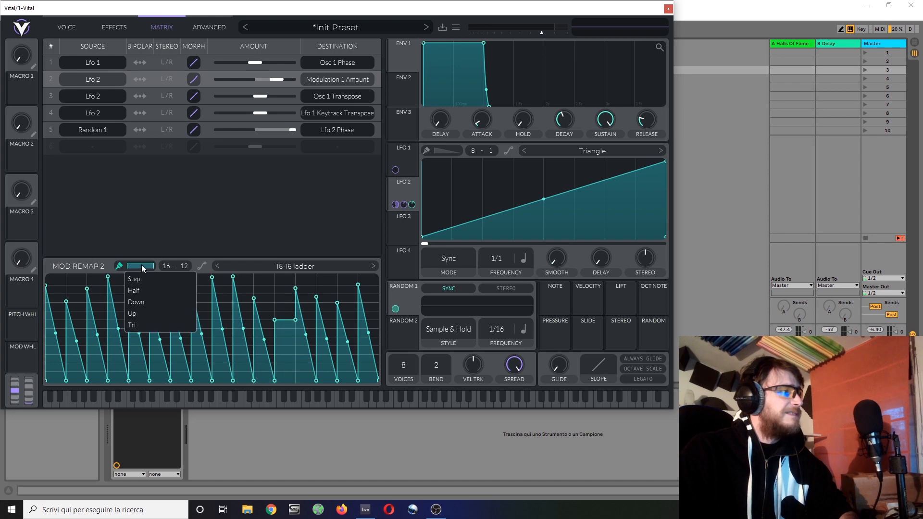
click(160, 302)
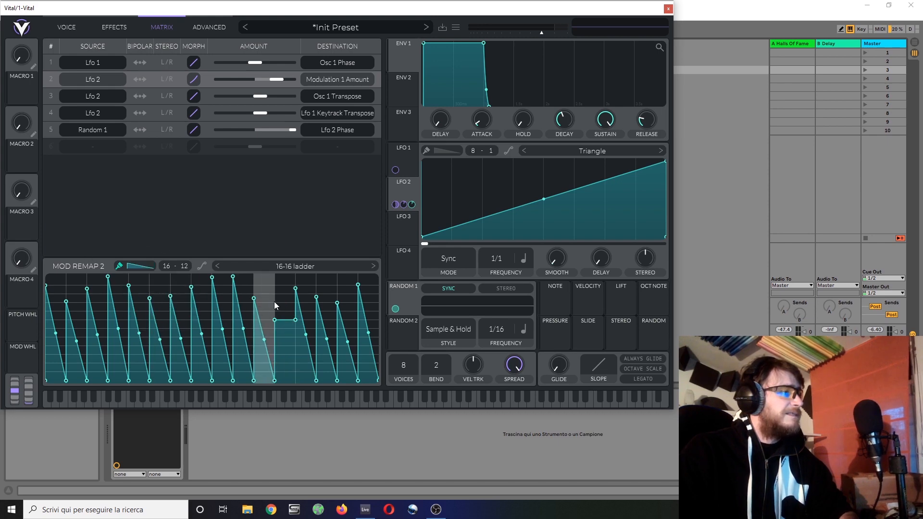
click(284, 304)
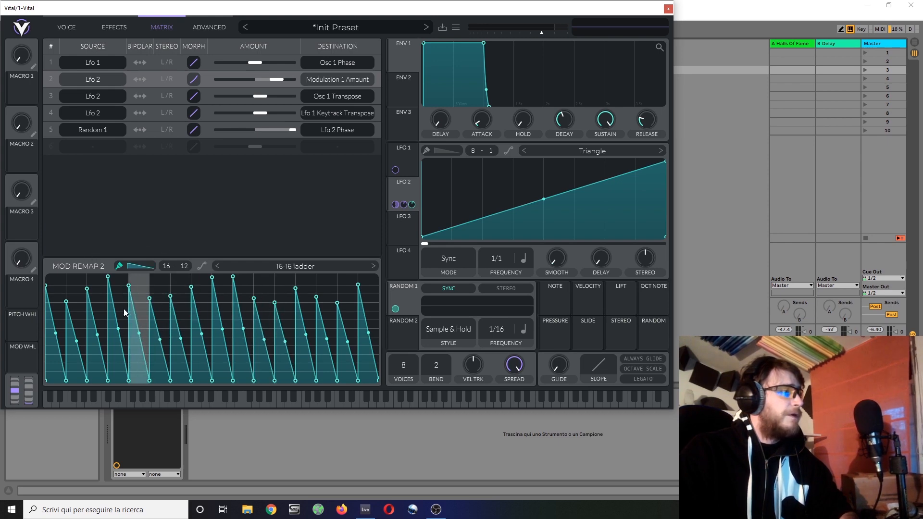
Bend the remap ramp in column 4 upward and those in columns 6, 15 and 16 downward, and enable Stereo for Random 1.
click(120, 268)
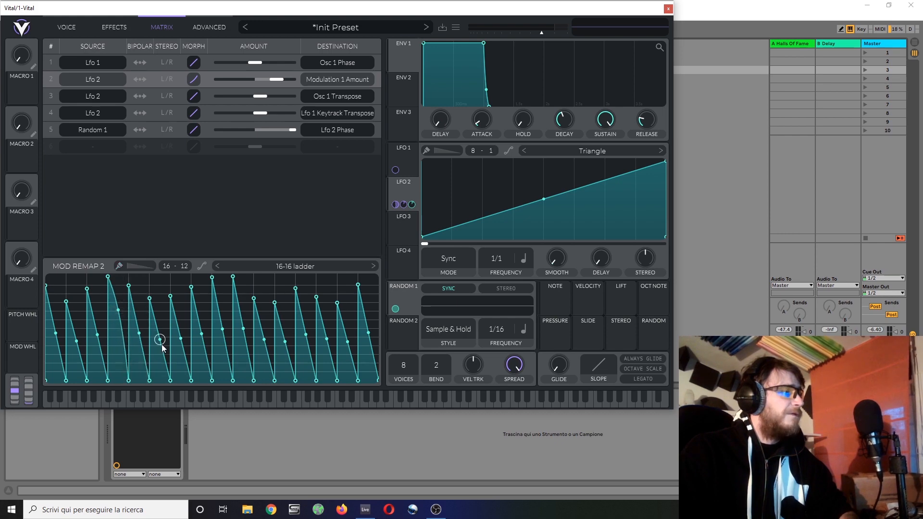
drag(162, 344, 140, 366)
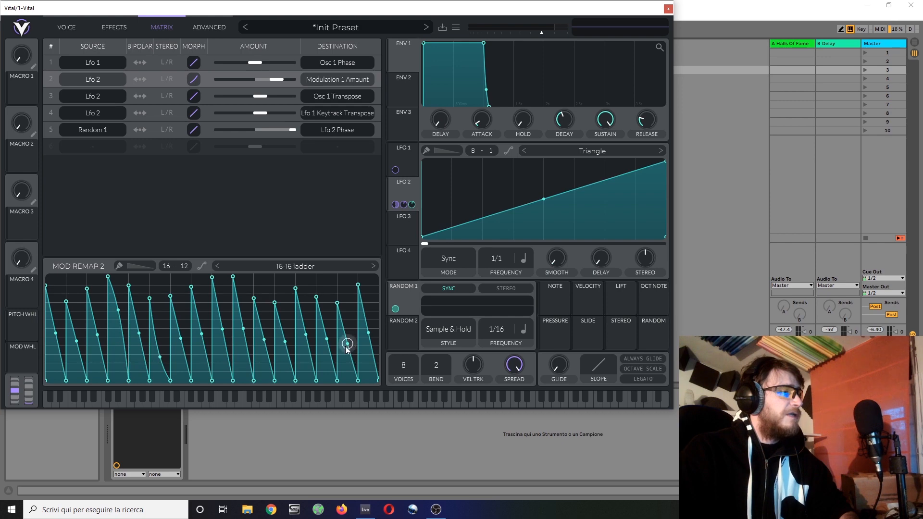
drag(345, 347, 322, 363)
drag(367, 335, 346, 360)
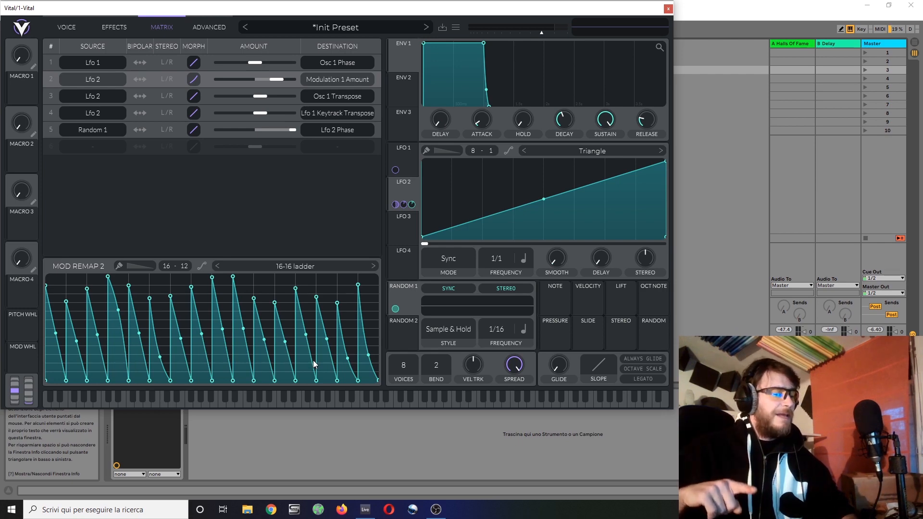
key(h)
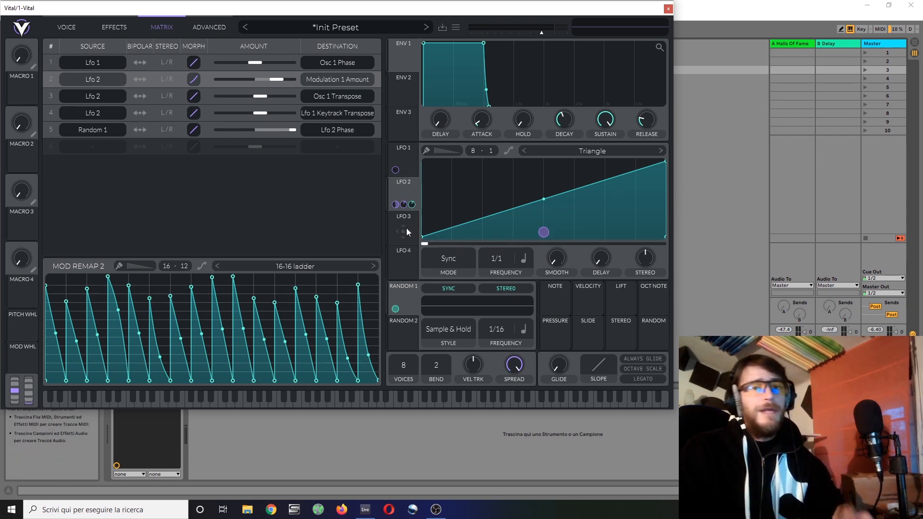
Enable oscillator 2 and clear all harmonics of its Init wavetable in the wavetable editor.
click(69, 28)
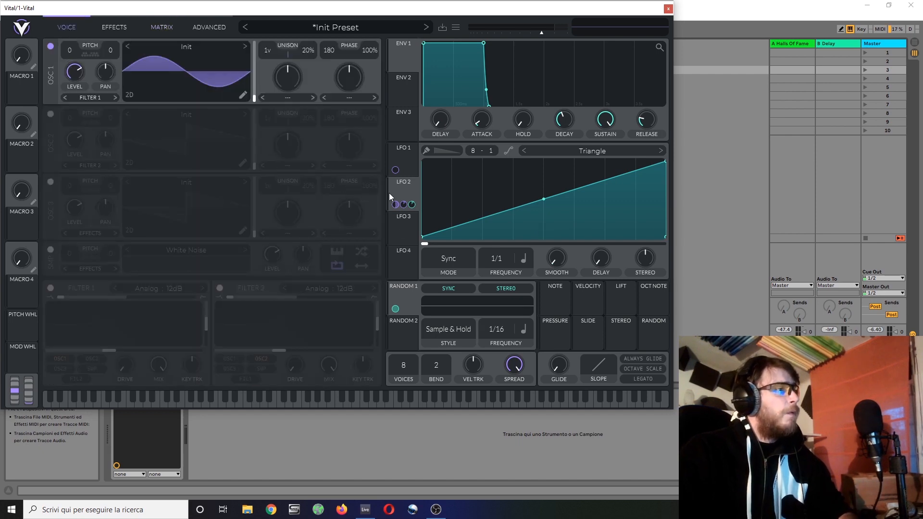
click(49, 115)
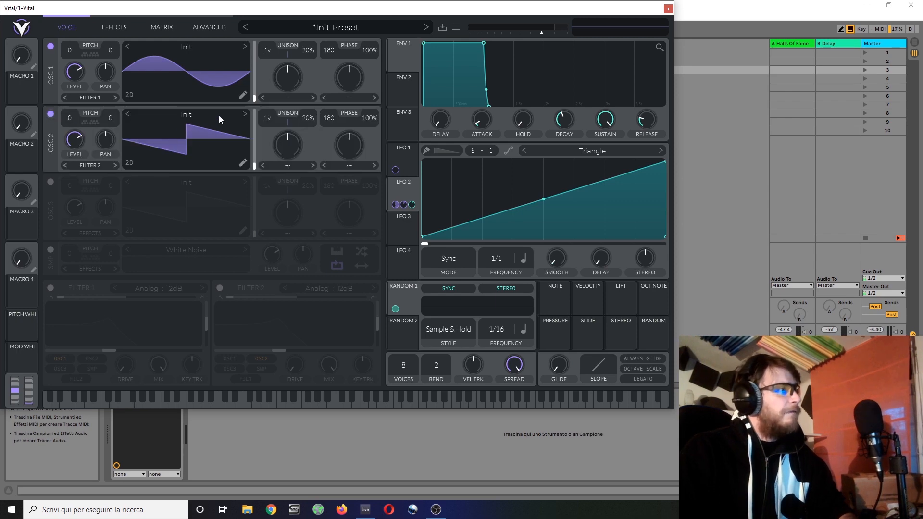
click(245, 161)
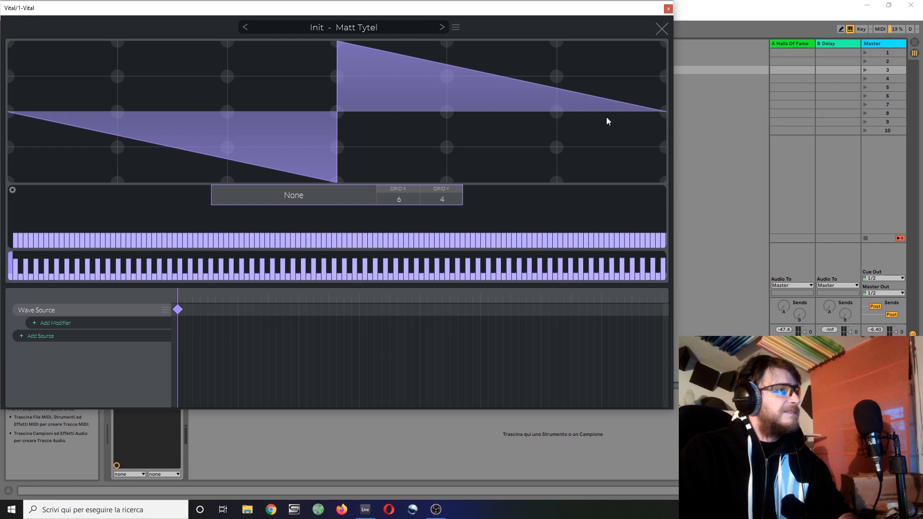
mouse_move(500, 124)
mouse_down()
mouse_move(99, 125)
mouse_move(11, 108)
mouse_up()
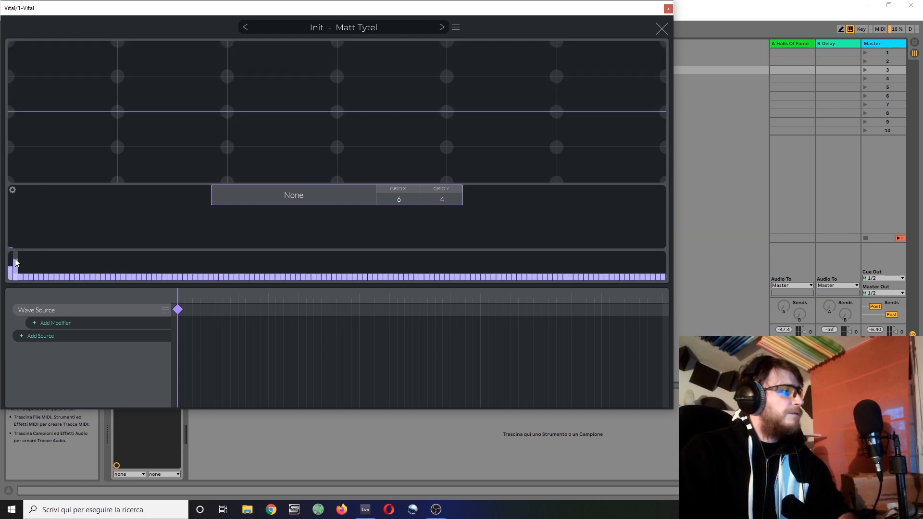
Raise only the first harmonic of oscillator 2 and adjust its phase to form a sine wave like oscillator 1's.
drag(16, 256, 12, 193)
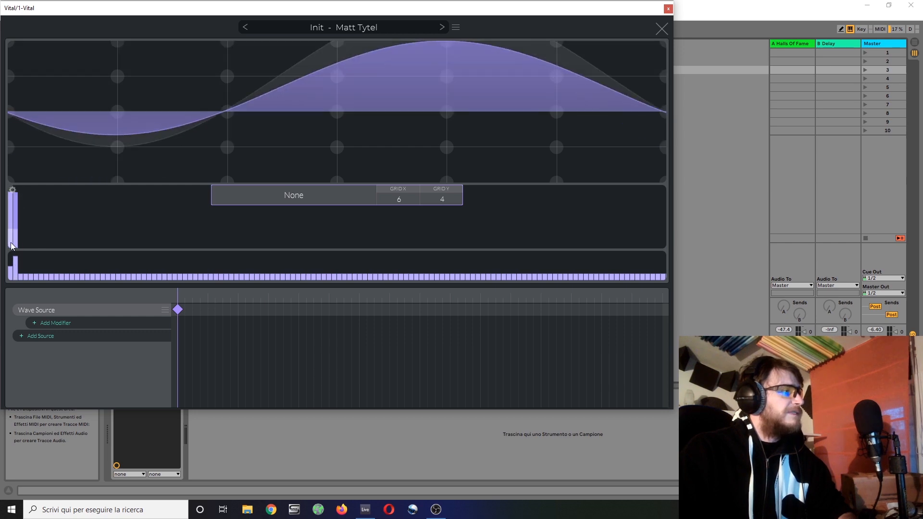
drag(14, 262, 16, 281)
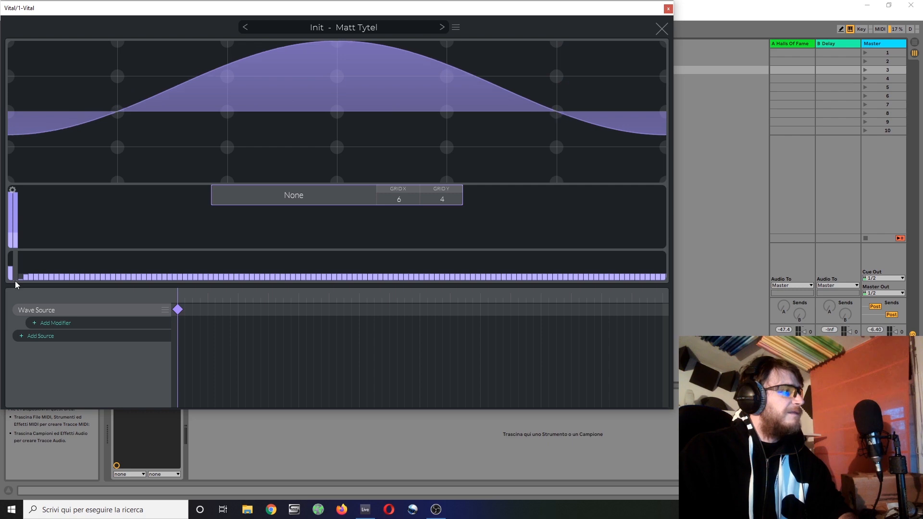
mouse_move(16, 196)
mouse_down()
mouse_move(10, 250)
mouse_move(18, 211)
mouse_up()
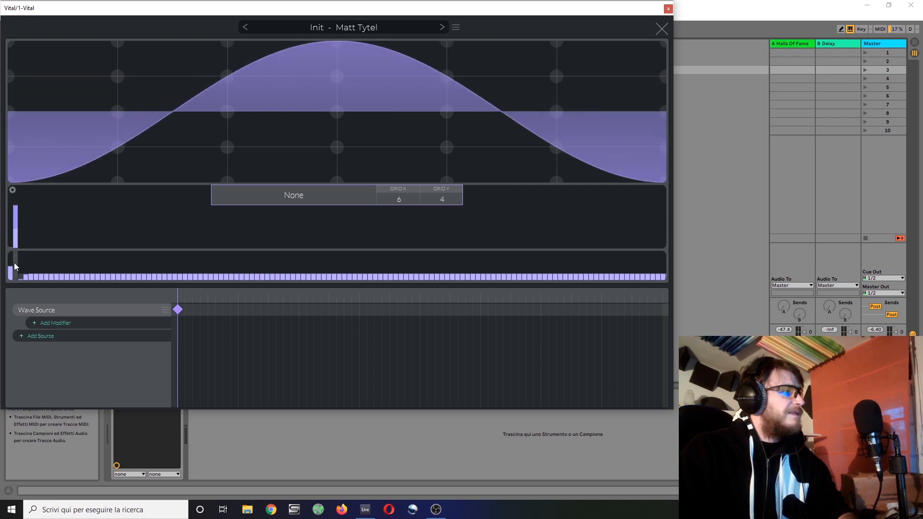
mouse_move(16, 267)
mouse_down()
mouse_move(18, 281)
mouse_move(16, 273)
mouse_up()
mouse_move(16, 271)
mouse_down()
mouse_move(13, 282)
mouse_move(19, 259)
mouse_move(16, 282)
mouse_move(15, 274)
mouse_up()
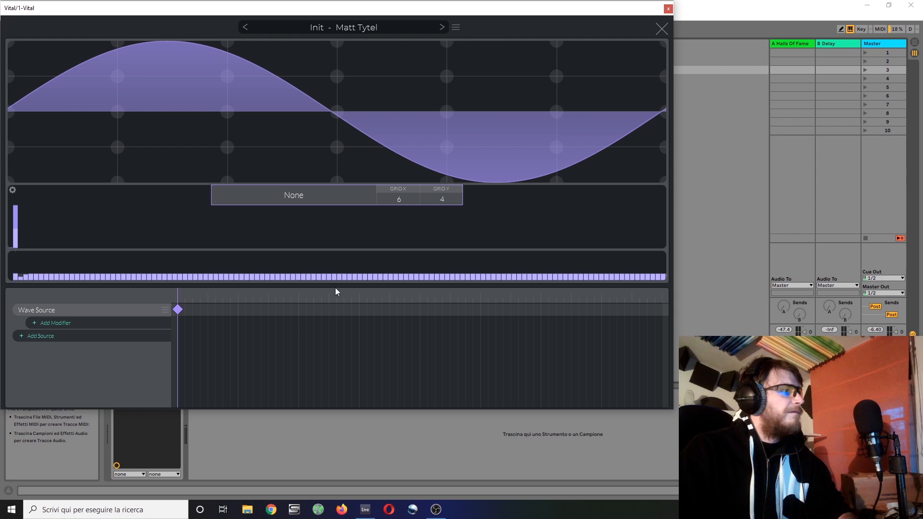
click(662, 28)
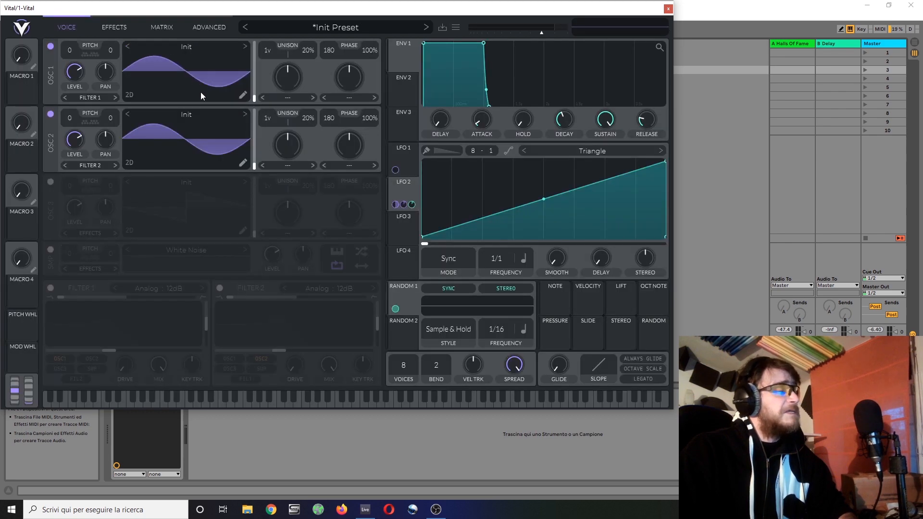
Set the frequency of LFO 3 to 1/2 and assign it to the transpose of oscillator 2.
click(411, 227)
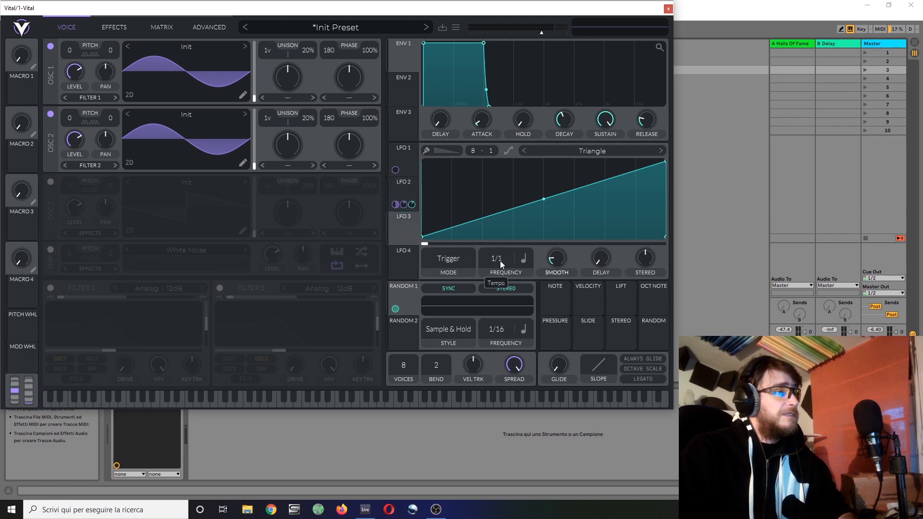
drag(502, 256, 497, 267)
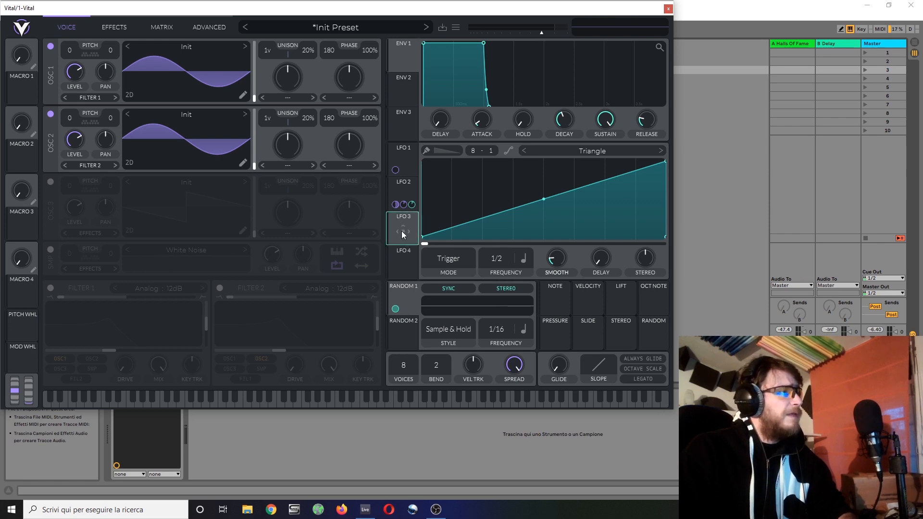
drag(402, 233, 71, 133)
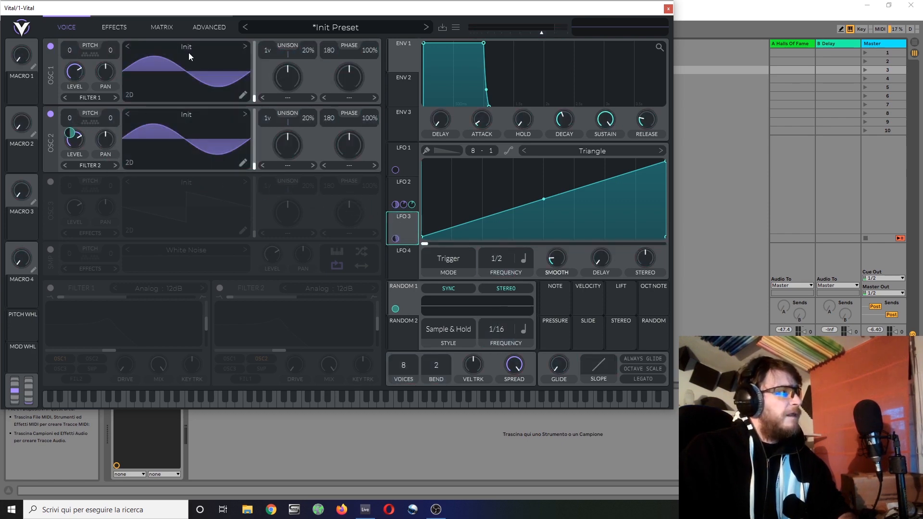
Load the user curve "kick drum 2 quarters pitch" as the remap of the LFO 3 to Osc 2 Transpose modulation.
click(162, 27)
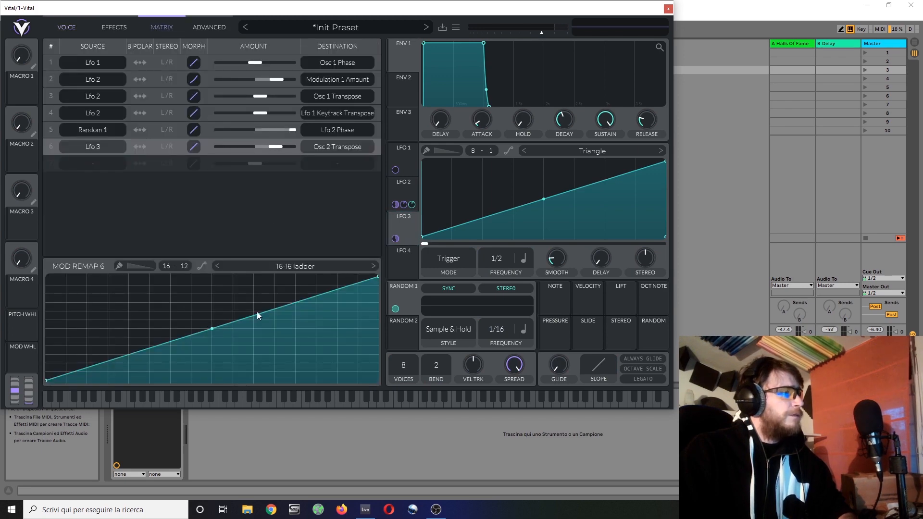
drag(378, 277, 372, 408)
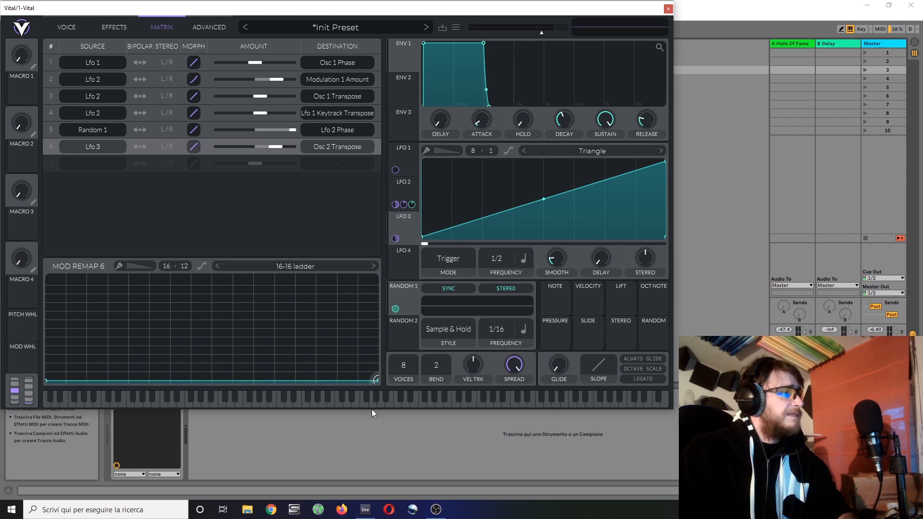
click(308, 266)
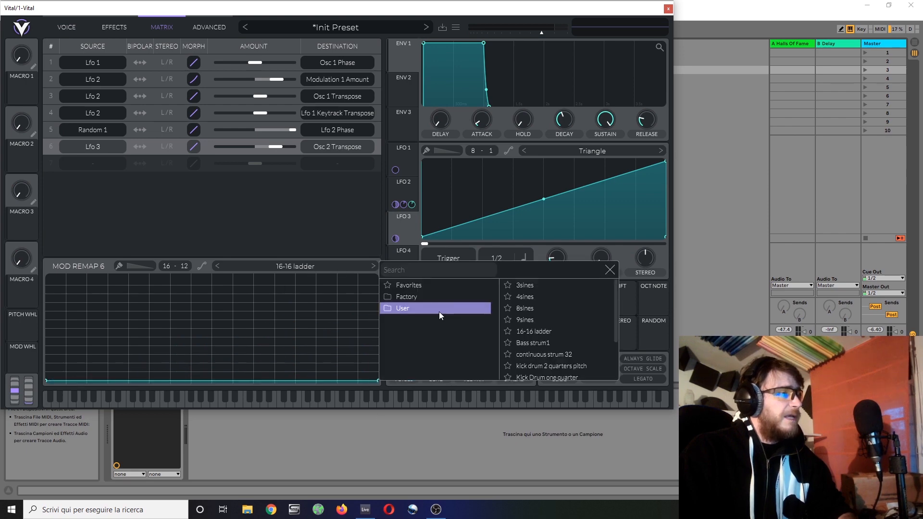
scroll(571, 336, down, 1)
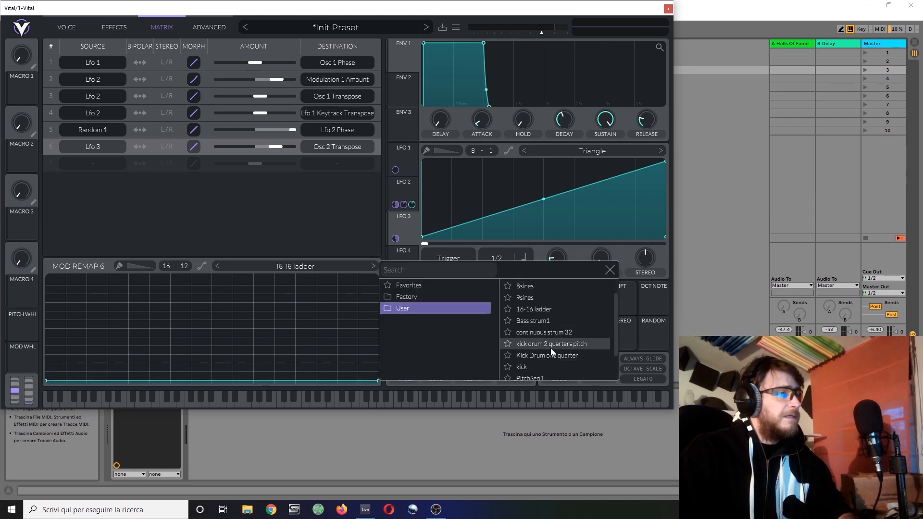
click(550, 346)
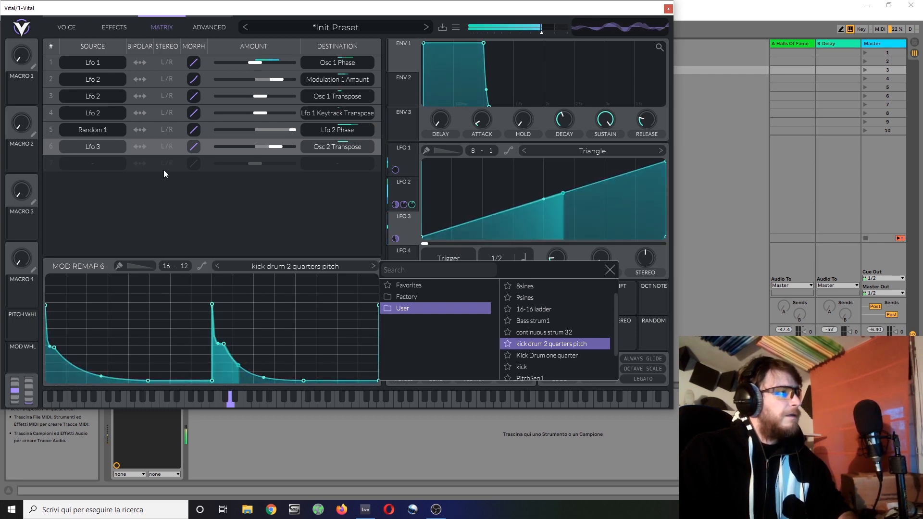
Raise oscillator 2's level to 1.000 and add a small second harmonic to its wavetable.
click(62, 25)
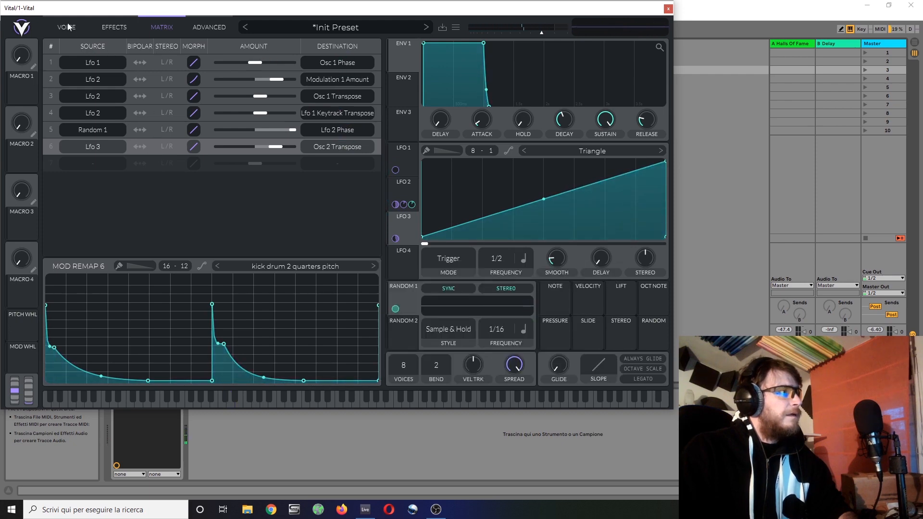
click(67, 28)
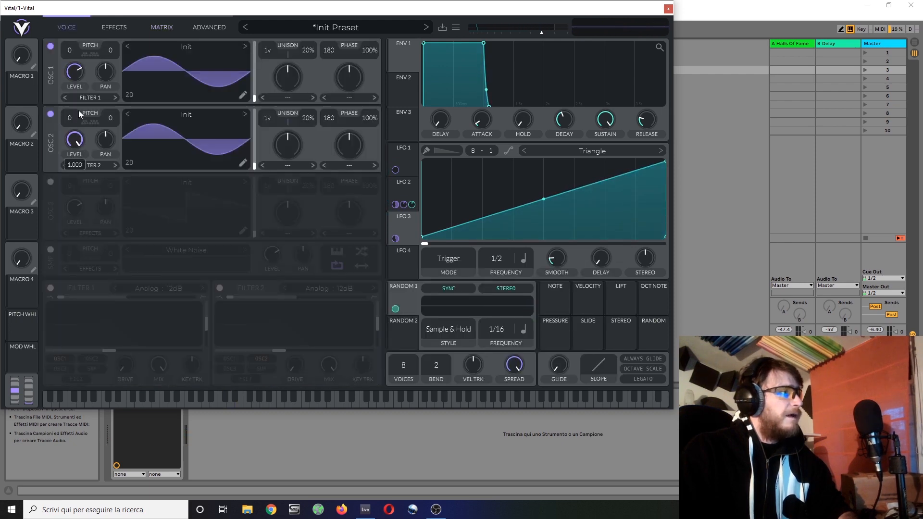
click(246, 158)
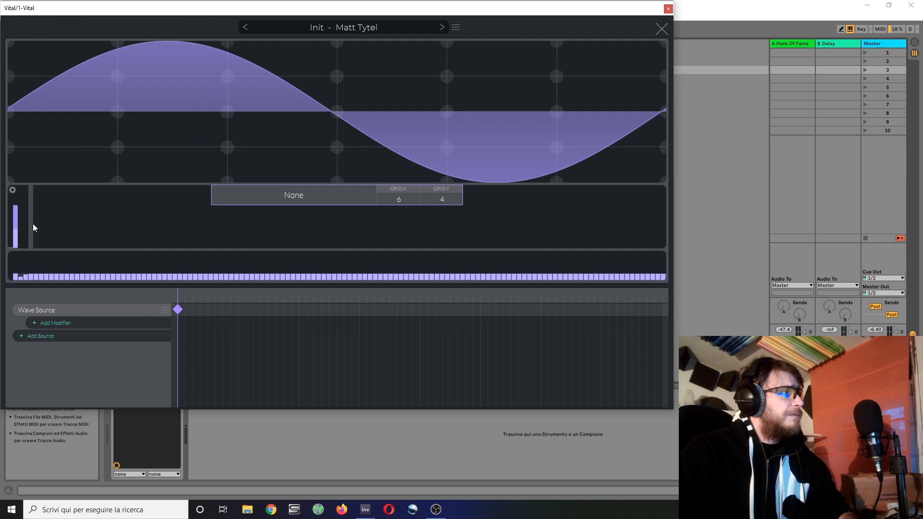
click(20, 226)
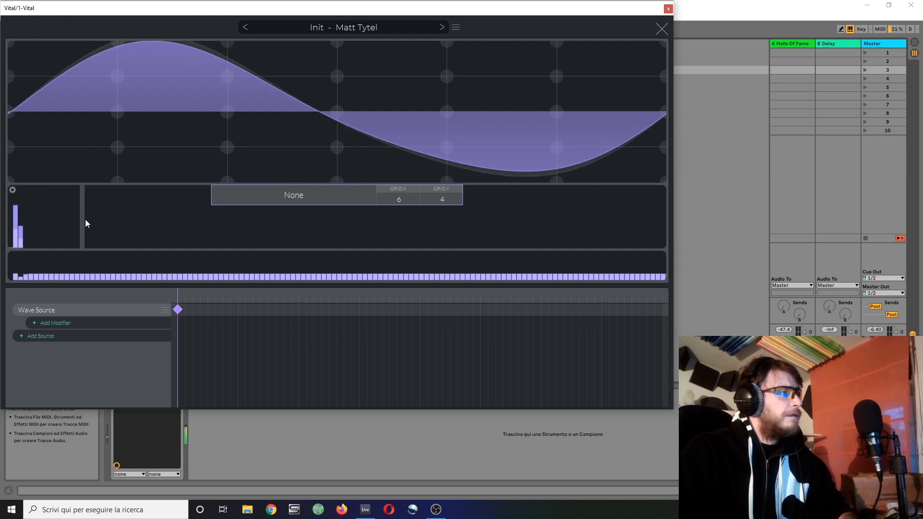
click(662, 29)
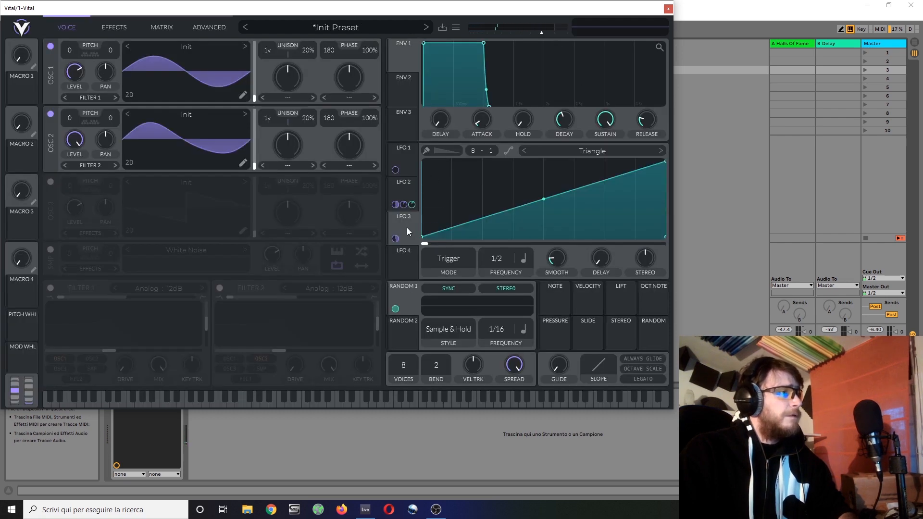
Assign LFO 3 to oscillator 2's level and load the "kick drum 2 quarters pitch" curve as that modulation's remap.
drag(395, 238, 74, 142)
click(160, 27)
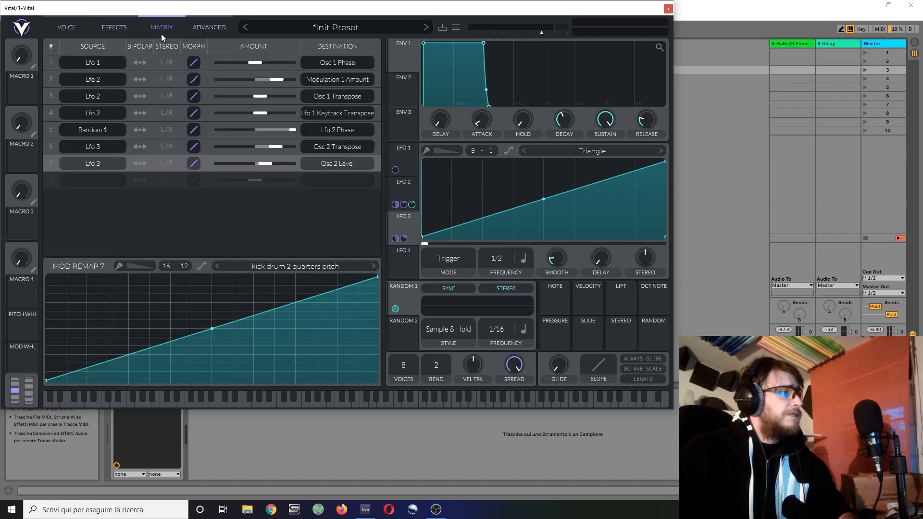
click(313, 267)
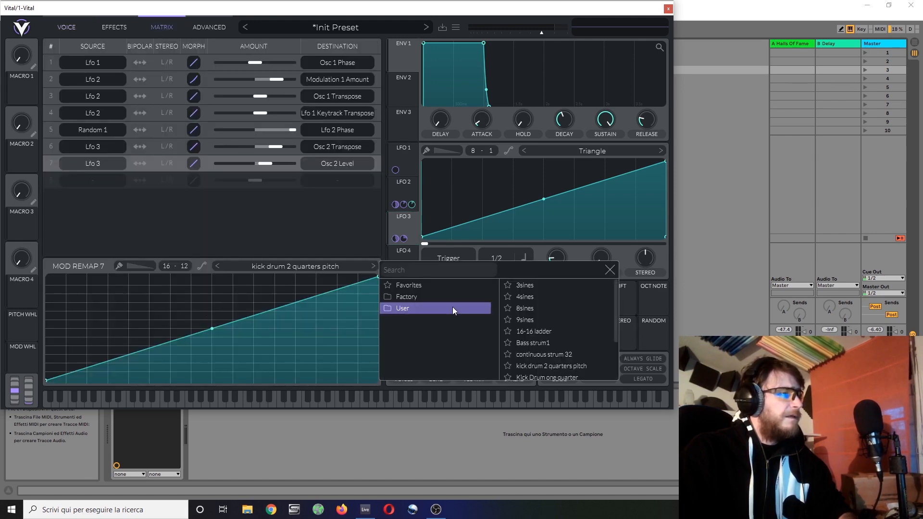
click(565, 367)
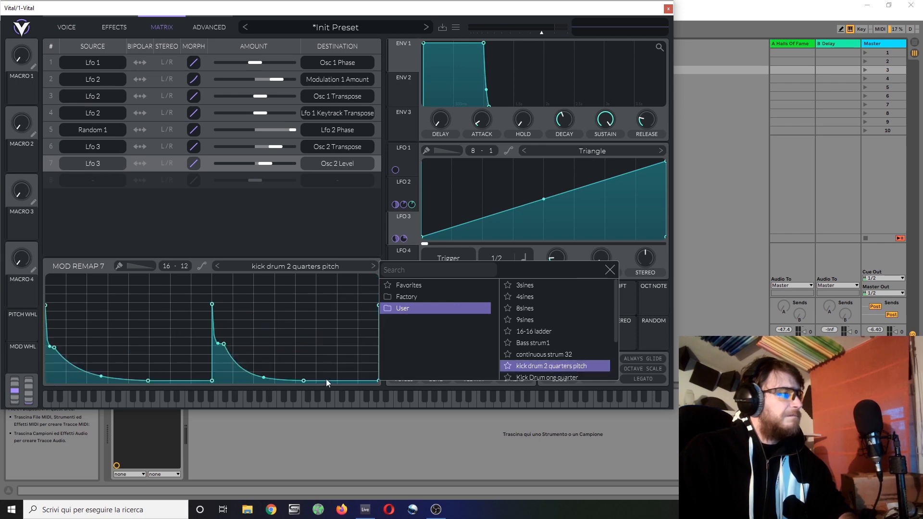
Reshape the Osc 2 Level remap by raising both peaks to full height and lifting the points following them to lengthen the decays.
click(224, 347)
drag(224, 345, 219, 316)
drag(53, 345, 53, 316)
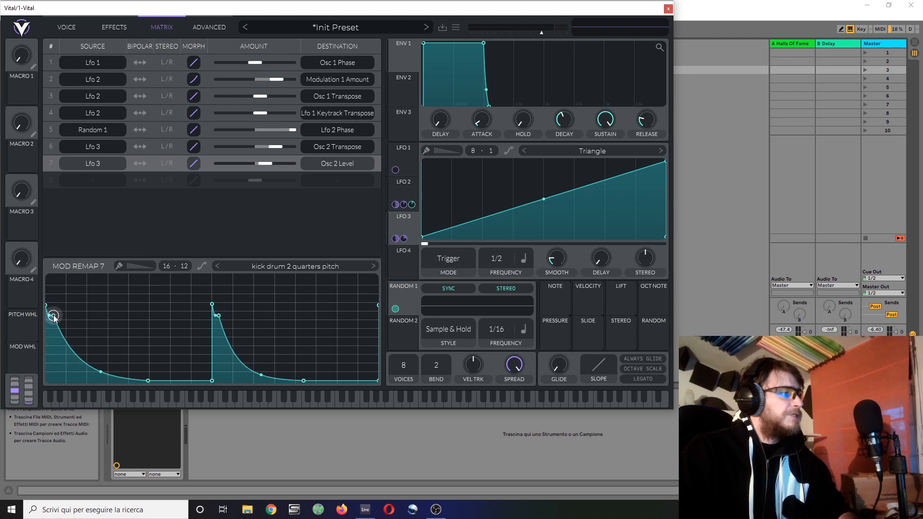
key(s)
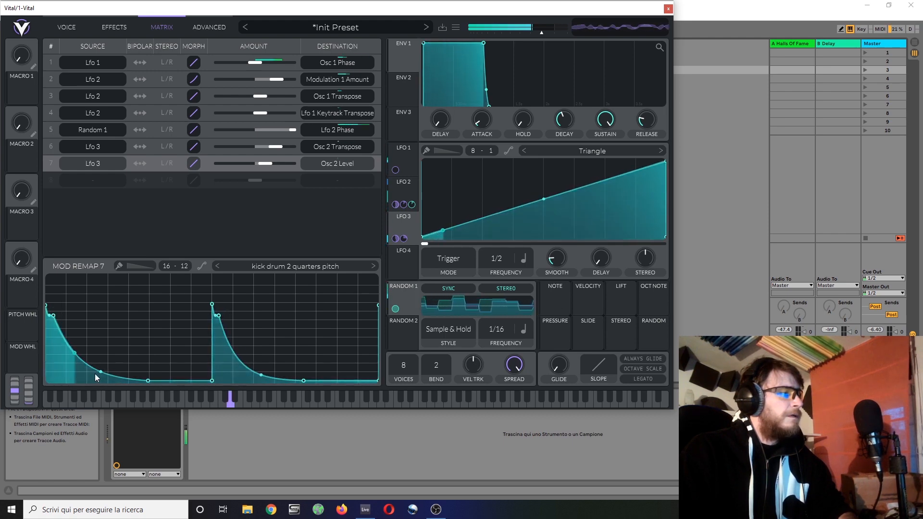
drag(46, 305, 38, 278)
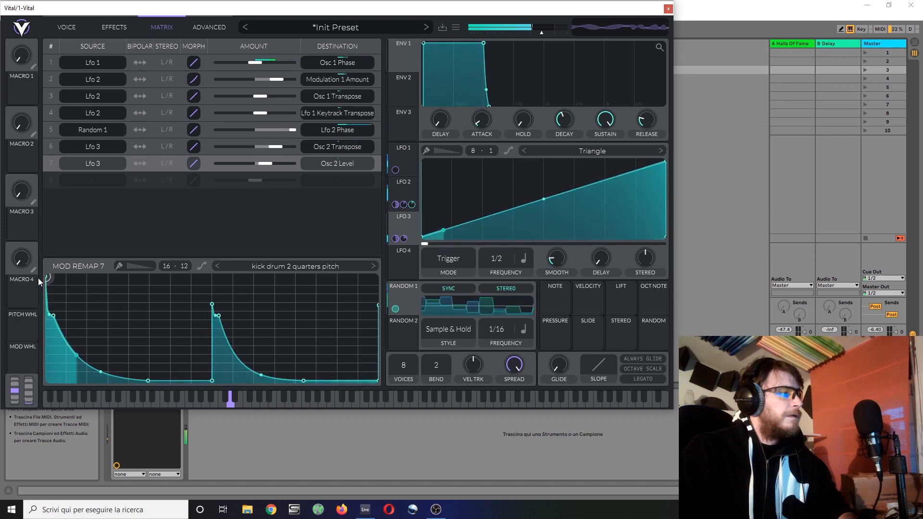
drag(212, 304, 210, 261)
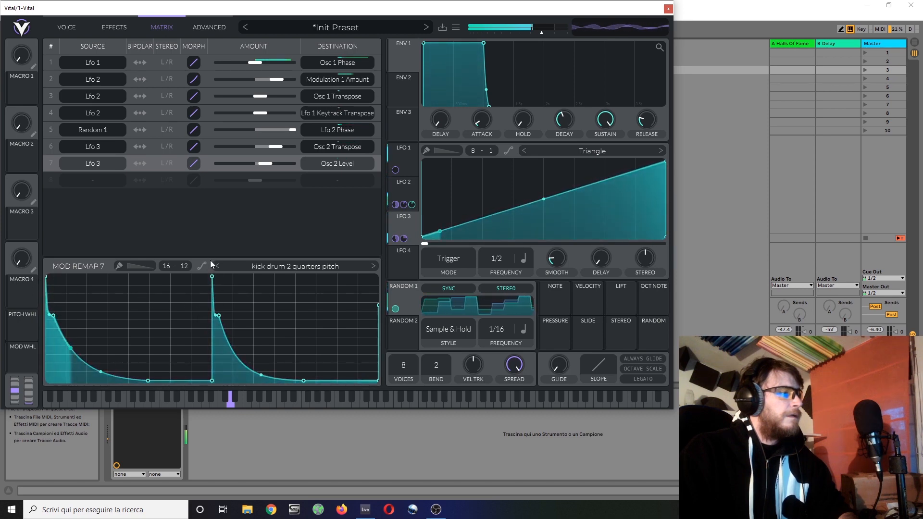
drag(219, 316, 223, 277)
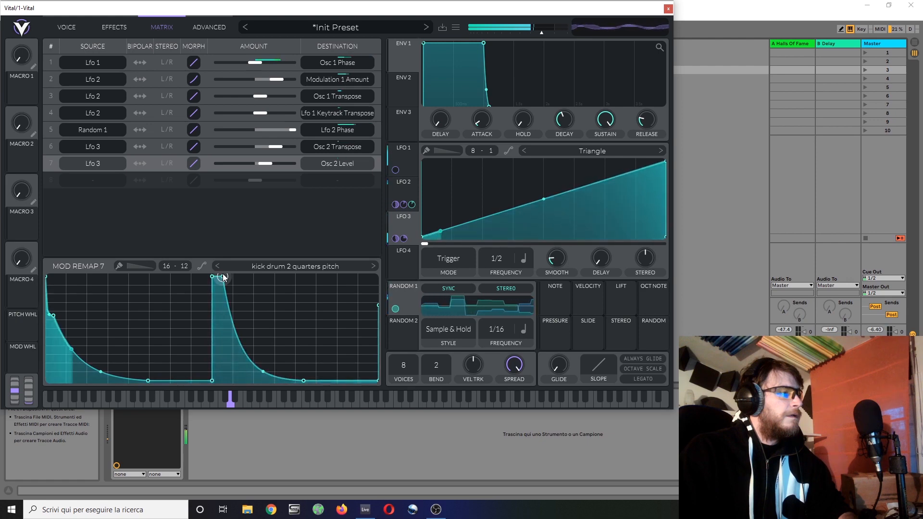
drag(54, 316, 71, 294)
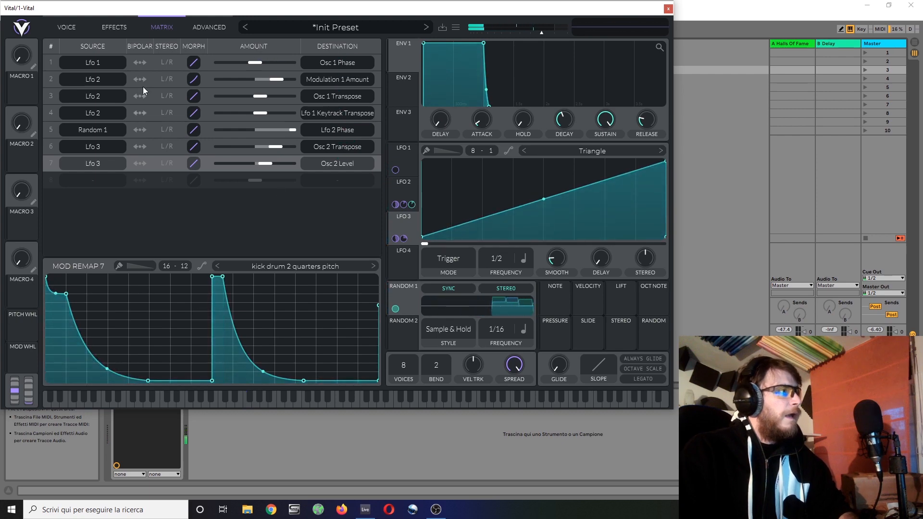
Disable oscillator 1, lower oscillator 2's base level and raise LFO 3's modulation of that level to the maximum.
click(65, 28)
click(50, 46)
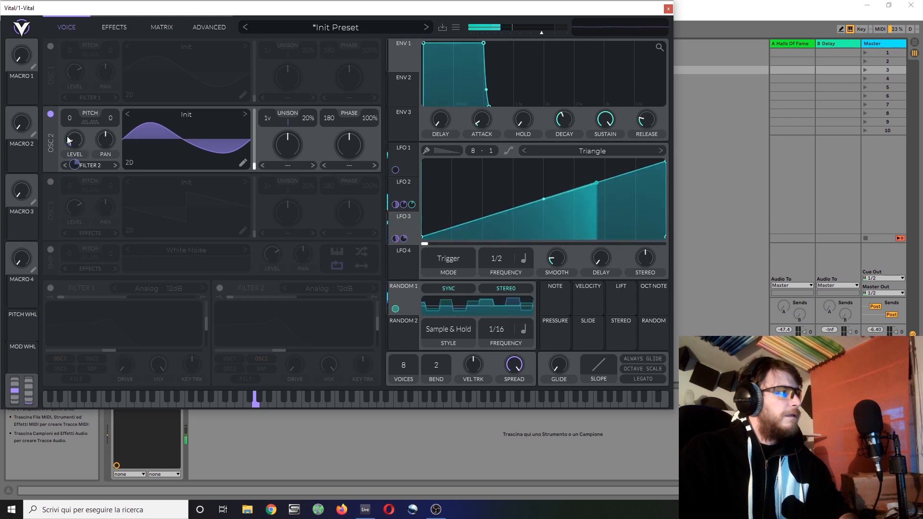
mouse_move(70, 164)
drag(71, 164, 78, 169)
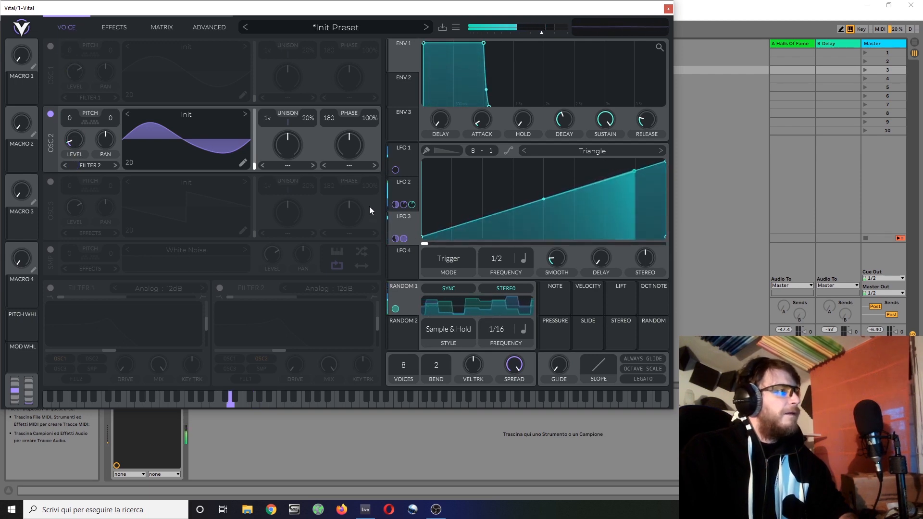
Set oscillator 2's phase randomization to 0% and compare the LFO 2 settings with those of LFO 3.
drag(373, 126, 383, 293)
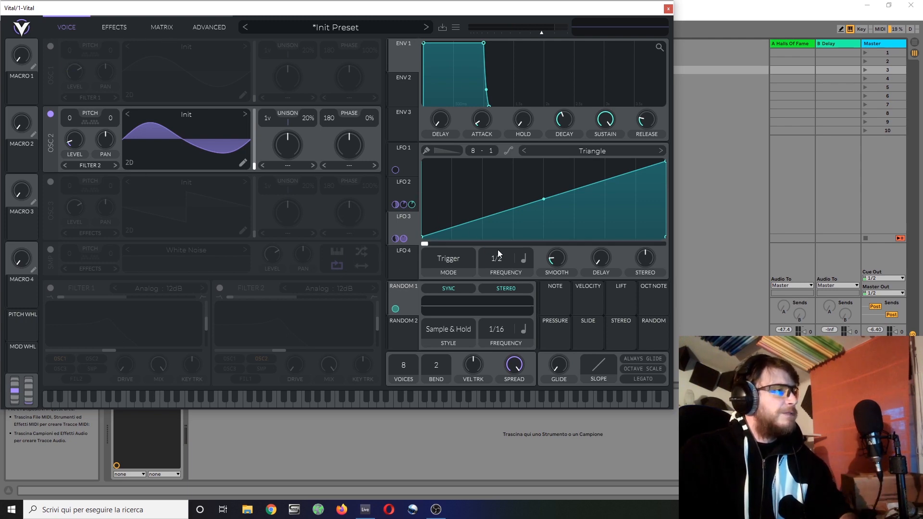
click(407, 154)
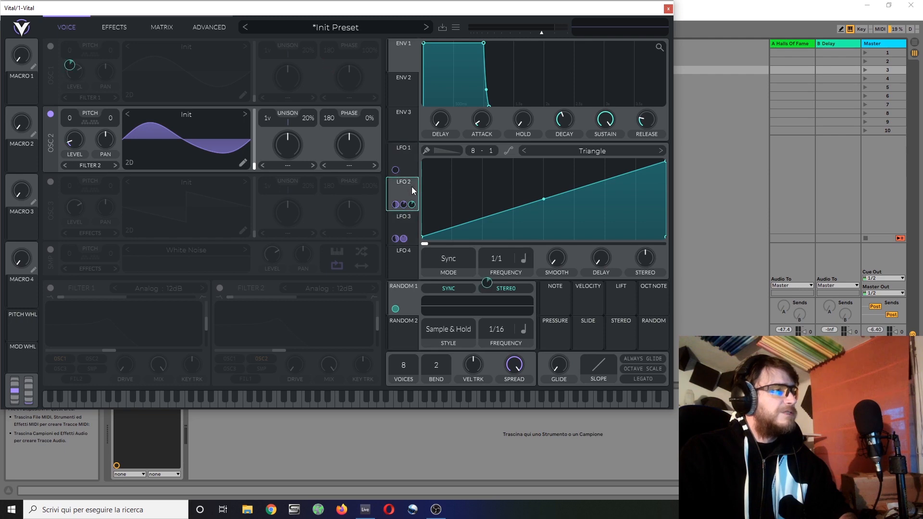
click(411, 226)
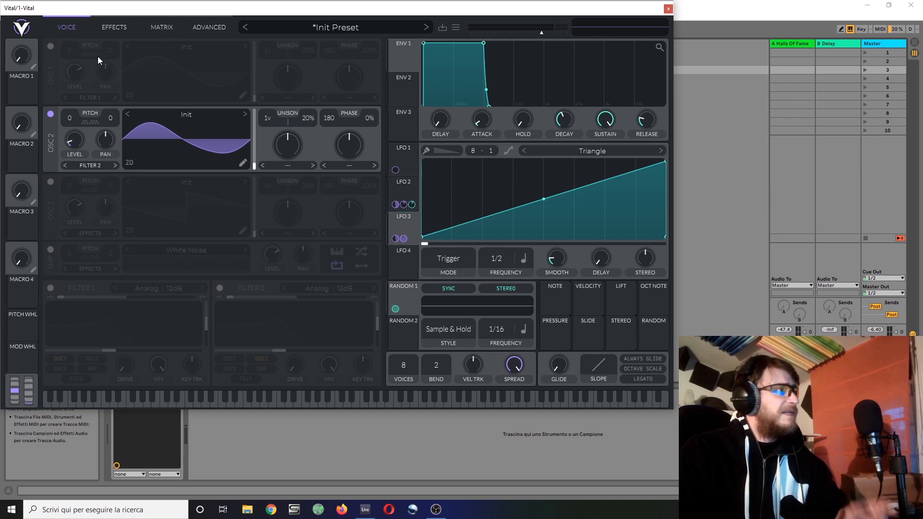
Enable oscillator 1 and the White Noise sampler, and set oscillator 2's distortion to FM Sample with its amount at minimum.
click(46, 48)
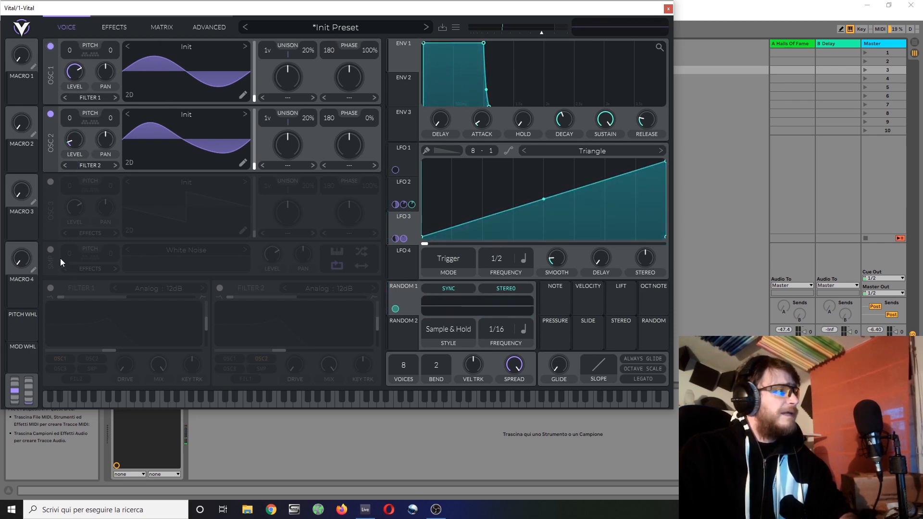
click(50, 250)
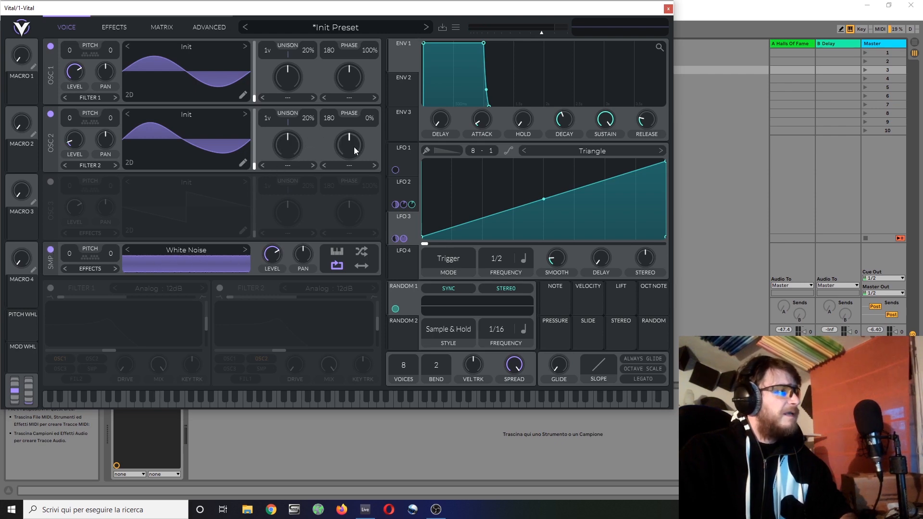
click(367, 166)
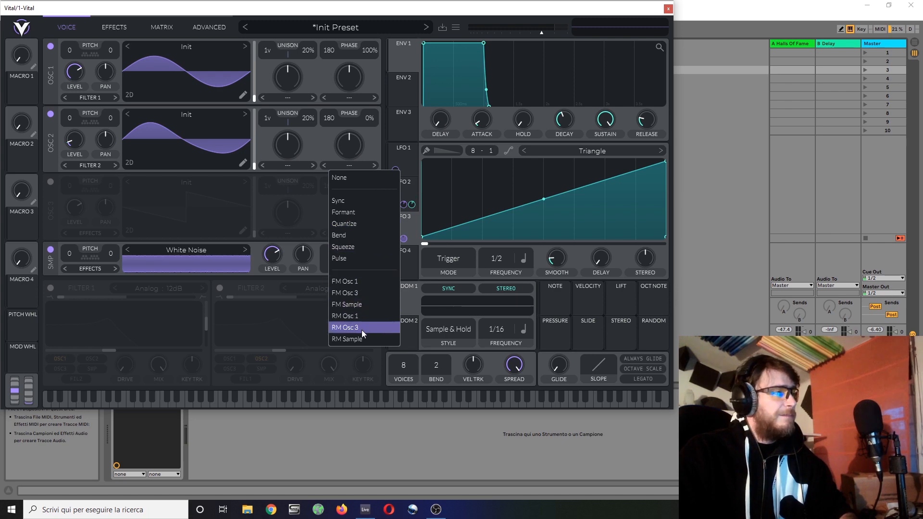
click(354, 305)
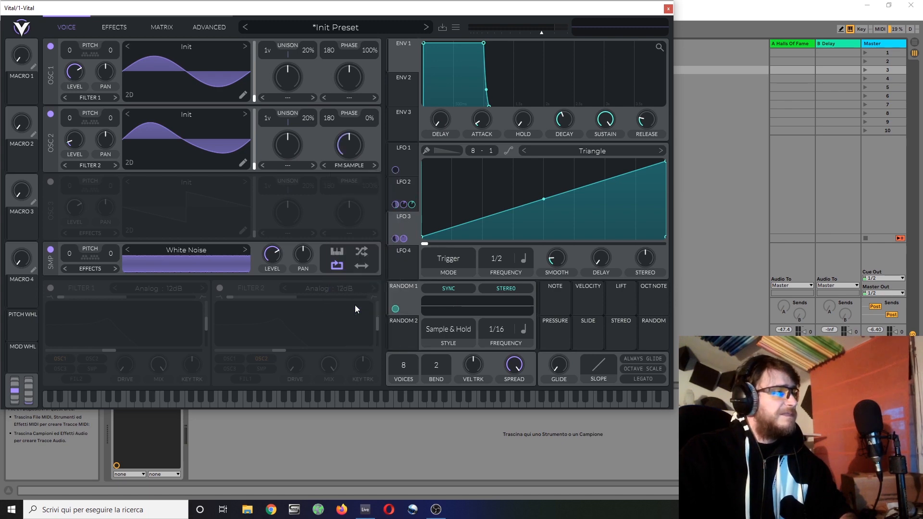
drag(356, 145, 364, 177)
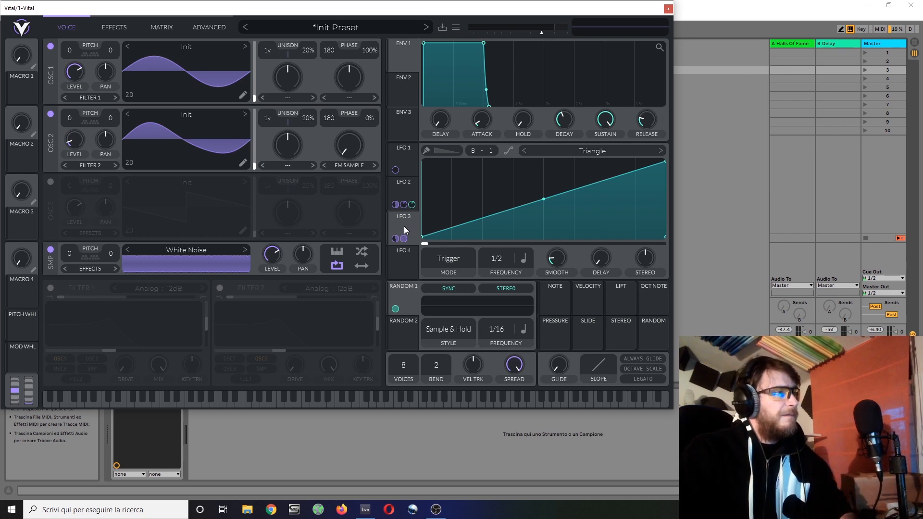
Assign LFO 3 to oscillator 2's distortion amount at full depth and flatten that modulation's remap curve to zero.
drag(405, 230, 350, 147)
click(163, 29)
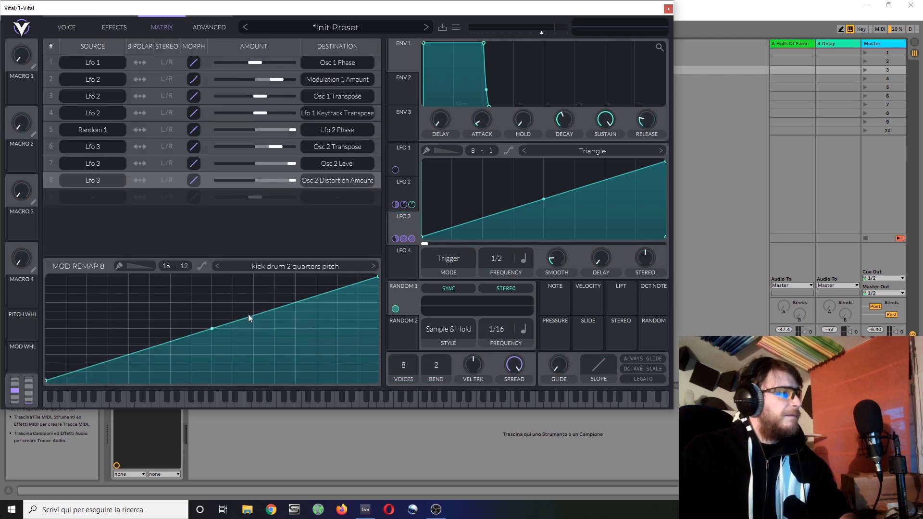
drag(377, 278, 371, 391)
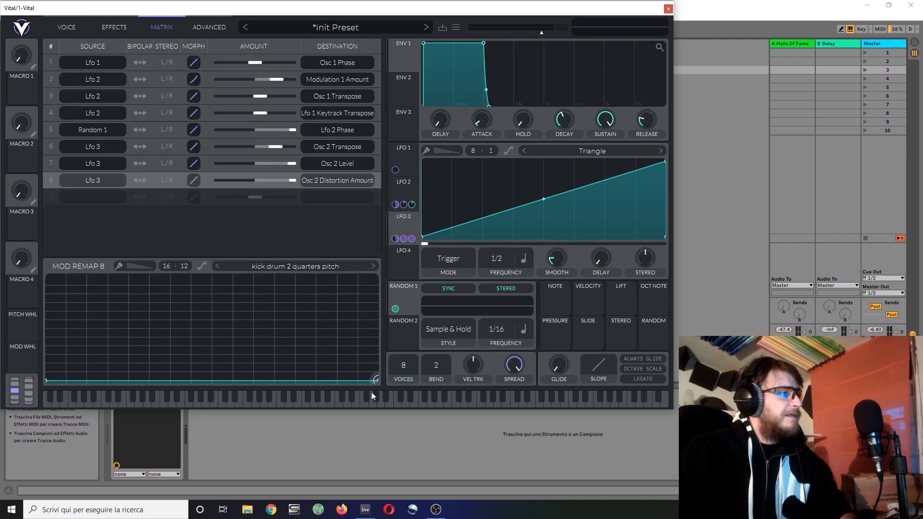
Shape a spike in the Osc 2 Distortion Amount remap, jumping to full height at the midpoint and falling to zero two columns on.
double_click(214, 331)
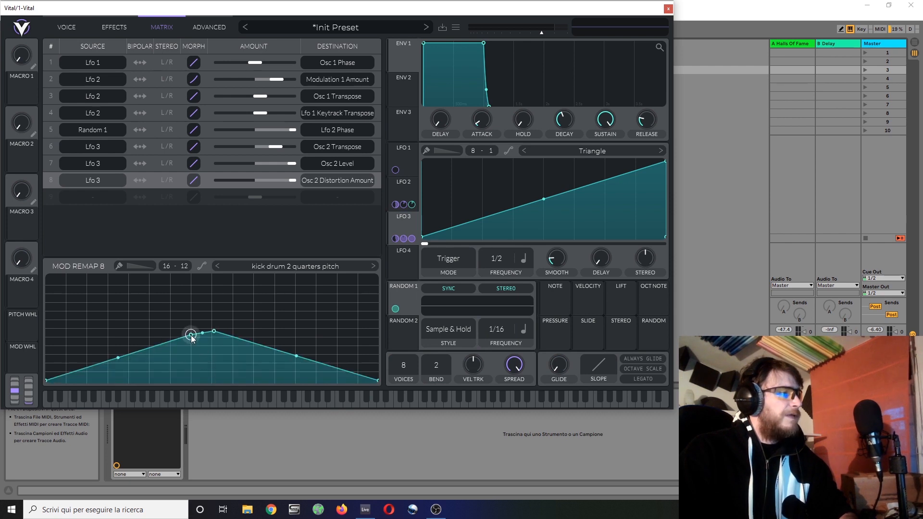
double_click(186, 339)
drag(187, 339, 221, 383)
drag(214, 331, 212, 277)
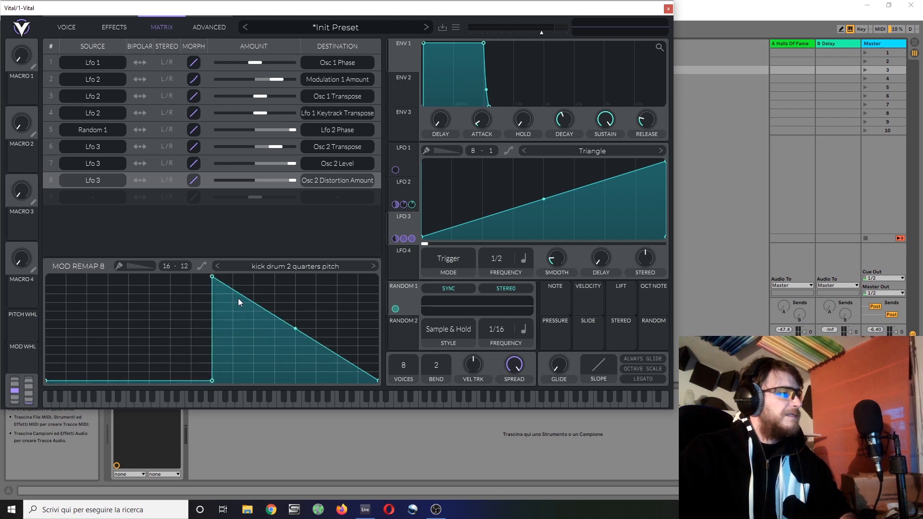
double_click(249, 360)
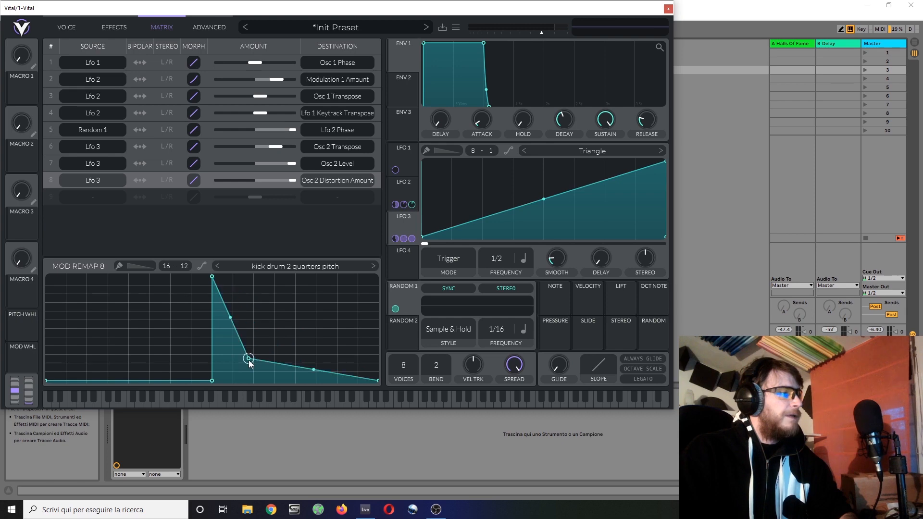
drag(249, 360, 255, 403)
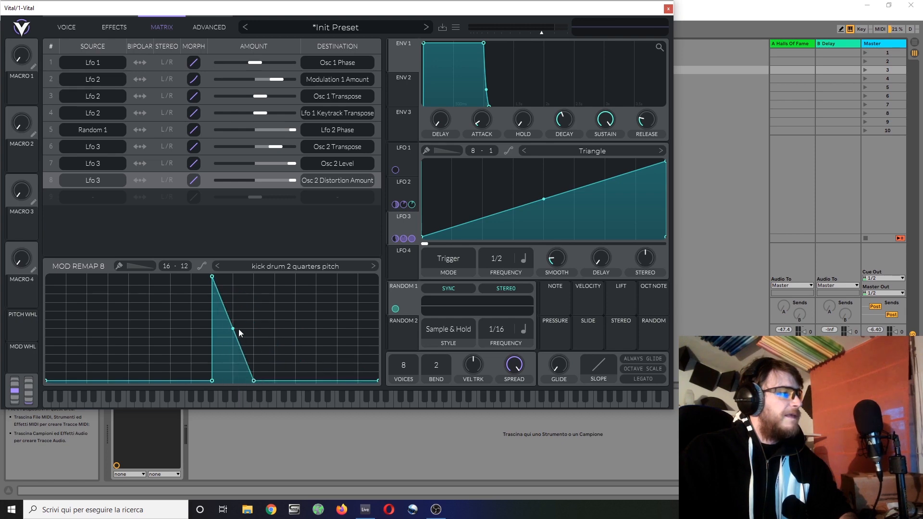
Bend the falling side of the Osc 2 Distortion Amount spike into a steep concave decay and lower the White Noise sampler level to zero.
drag(238, 328, 217, 362)
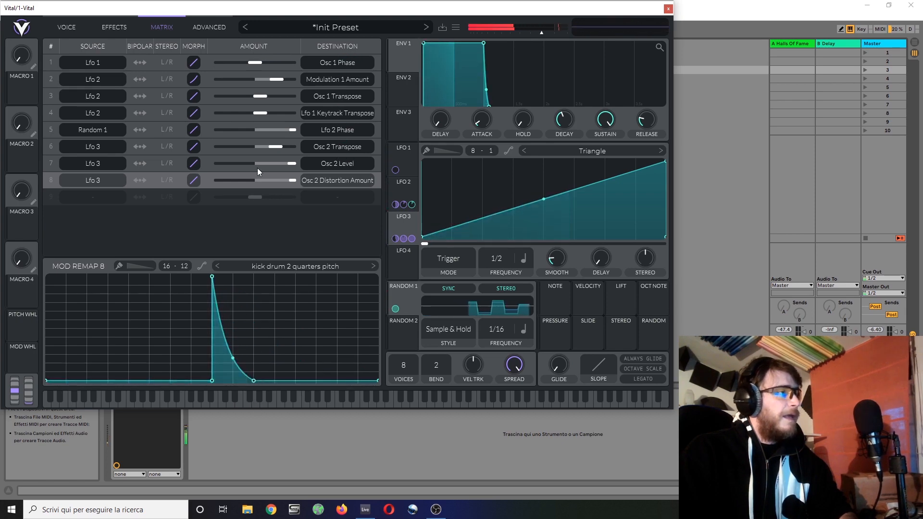
click(48, 29)
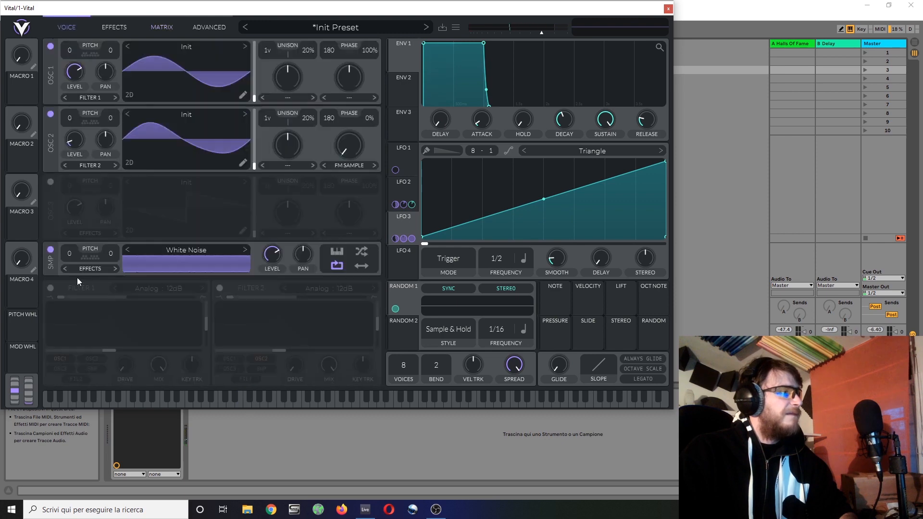
drag(275, 253, 292, 423)
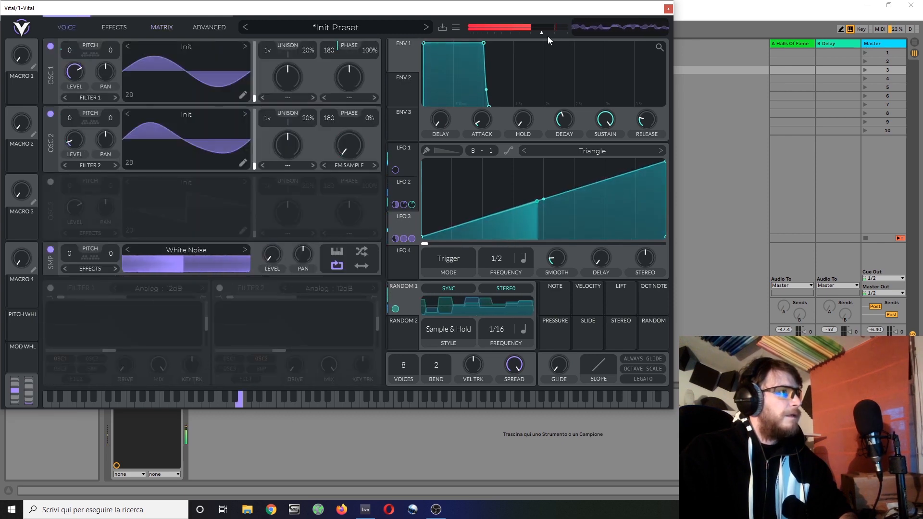
Lower the master volume slightly and reduce the depth of LFO 3's modulation on oscillator 2's distortion amount.
drag(541, 33, 532, 32)
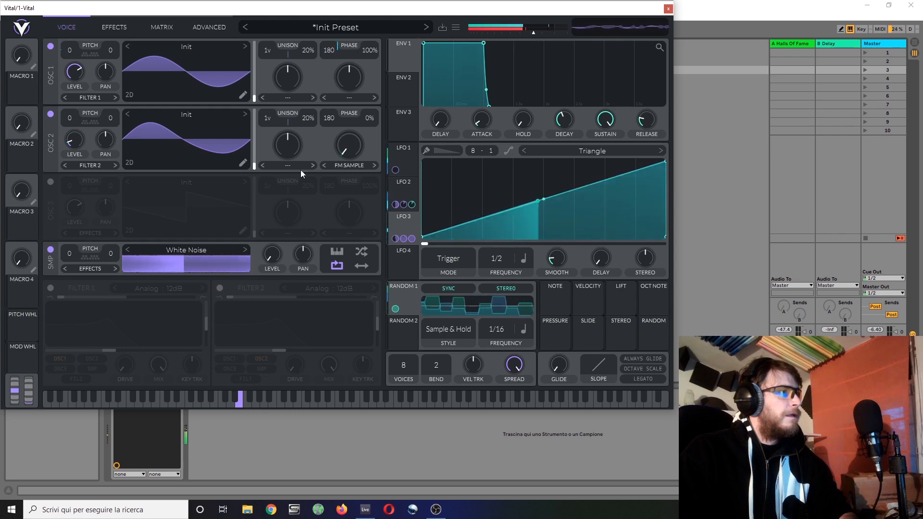
drag(350, 177, 349, 202)
drag(349, 175, 349, 182)
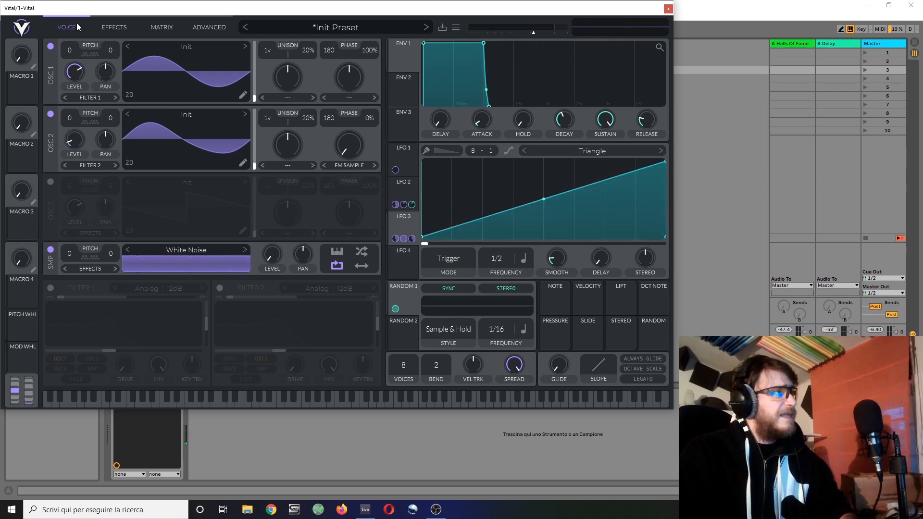
Route oscillator 2 to Filter 1 and the White Noise sampler to Filter 2.
click(87, 165)
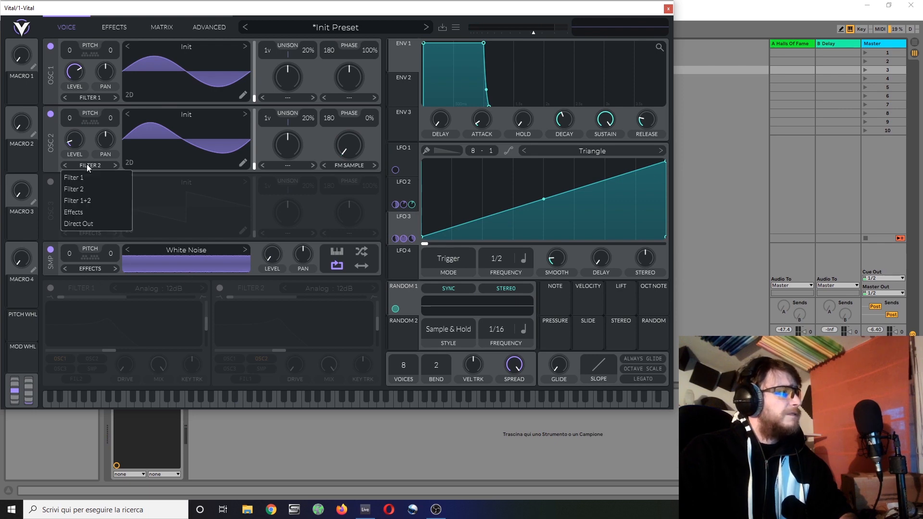
click(90, 177)
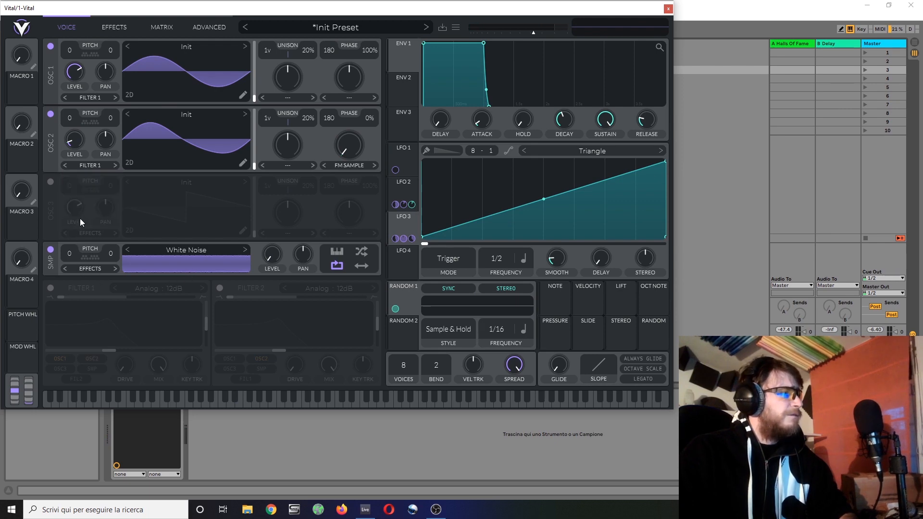
click(94, 273)
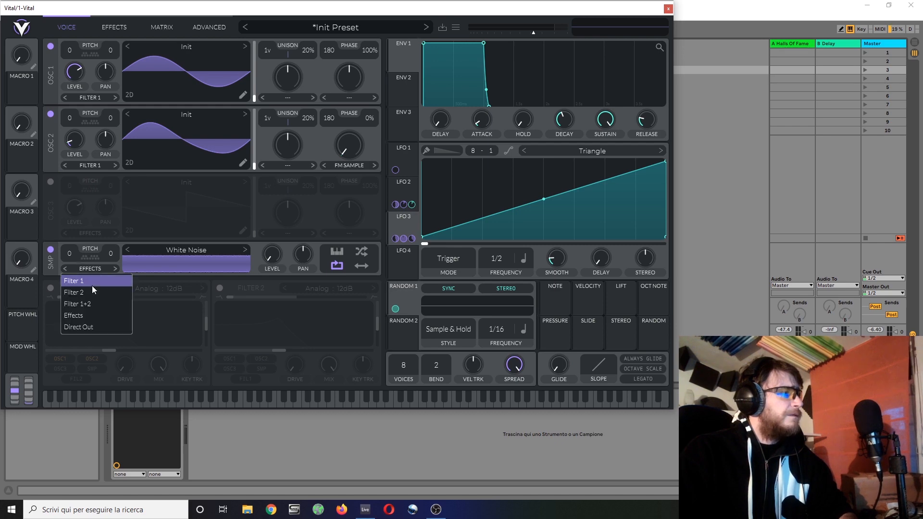
click(94, 287)
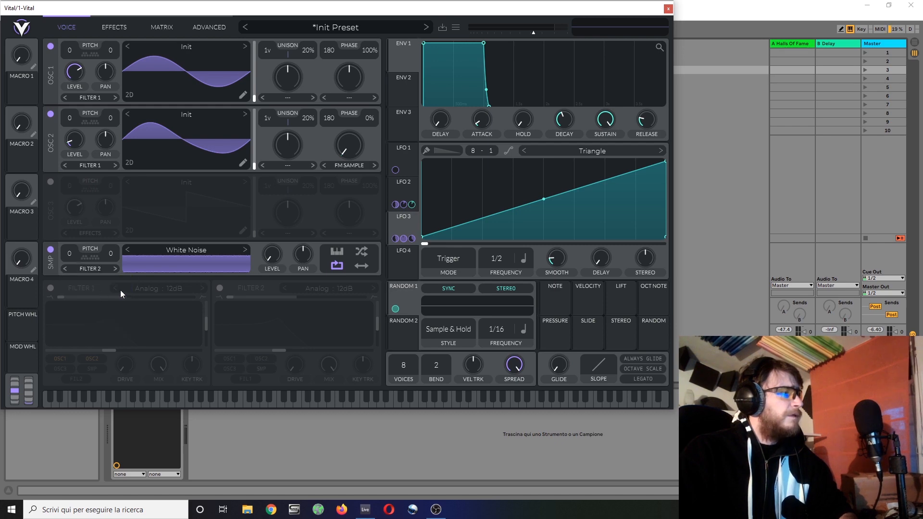
Enable Filter 2 and blend its Analog 12dB response to high-pass, with the cutoff raised above the middle of its range.
click(219, 287)
drag(230, 297, 287, 311)
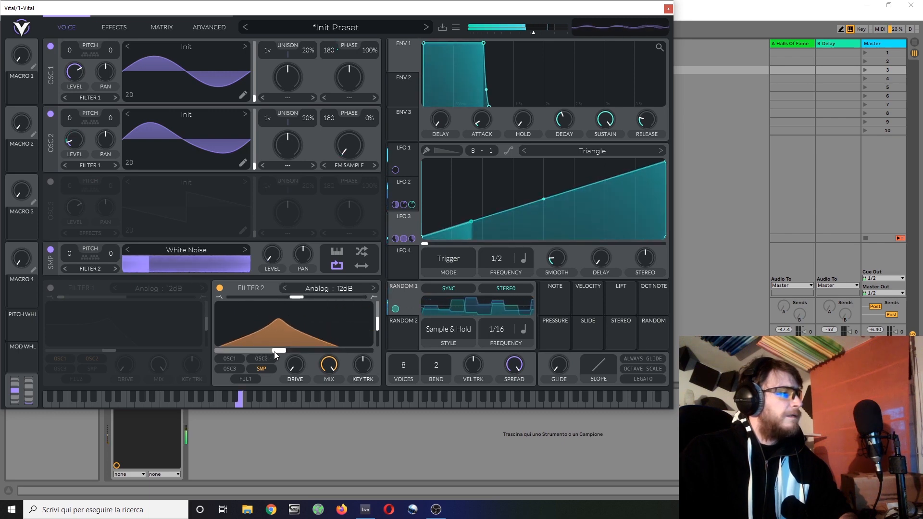
drag(274, 351, 289, 353)
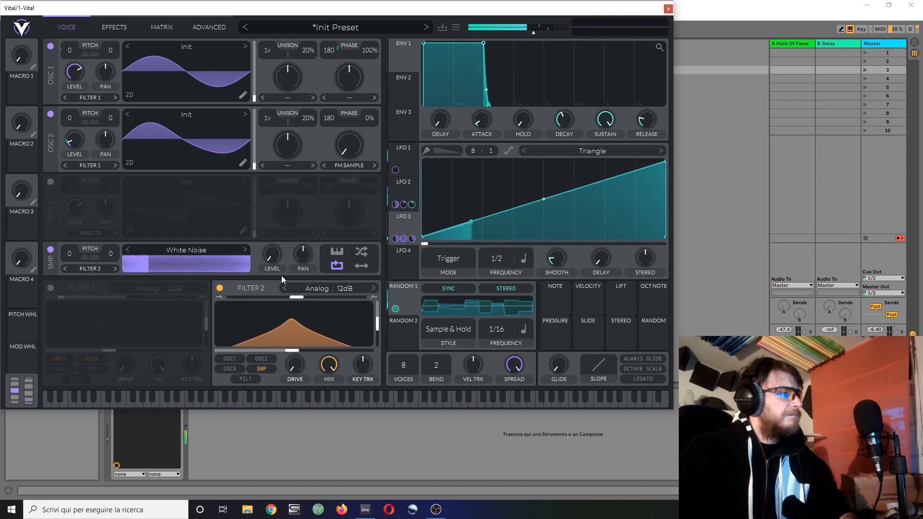
drag(310, 297, 391, 299)
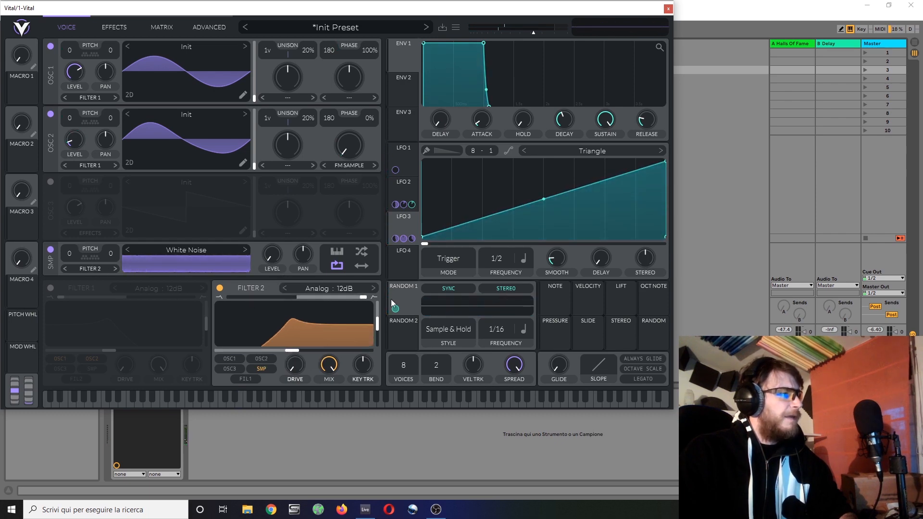
drag(295, 351, 318, 351)
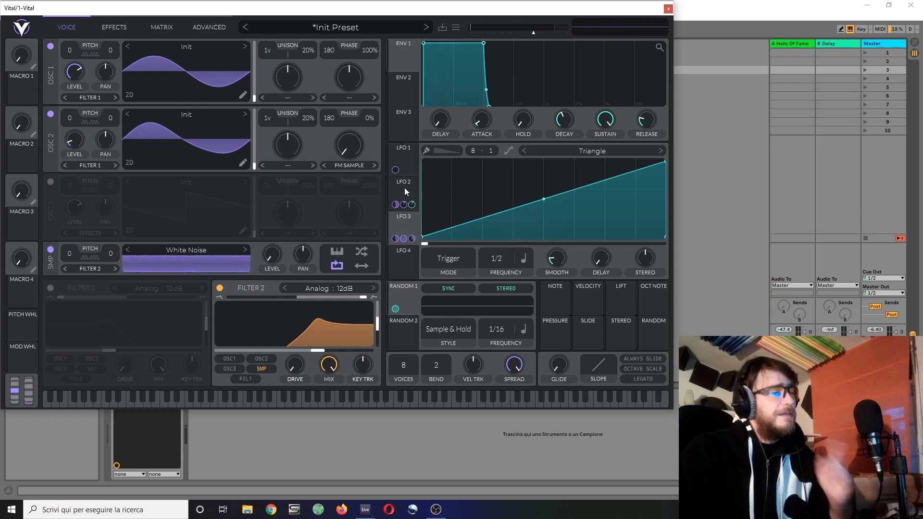
Assign LFO 2 to the sampler's level and set that modulation's amount to nearly full depth.
drag(405, 189, 283, 249)
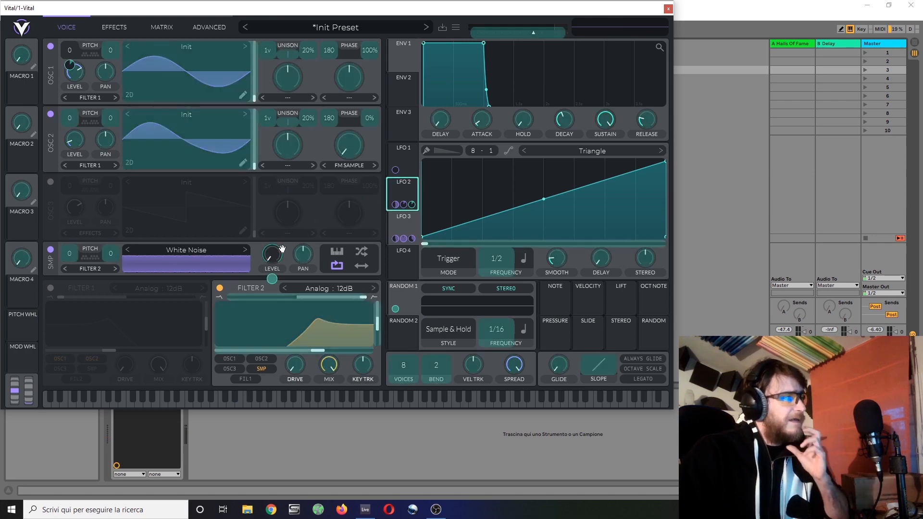
drag(279, 249, 279, 250)
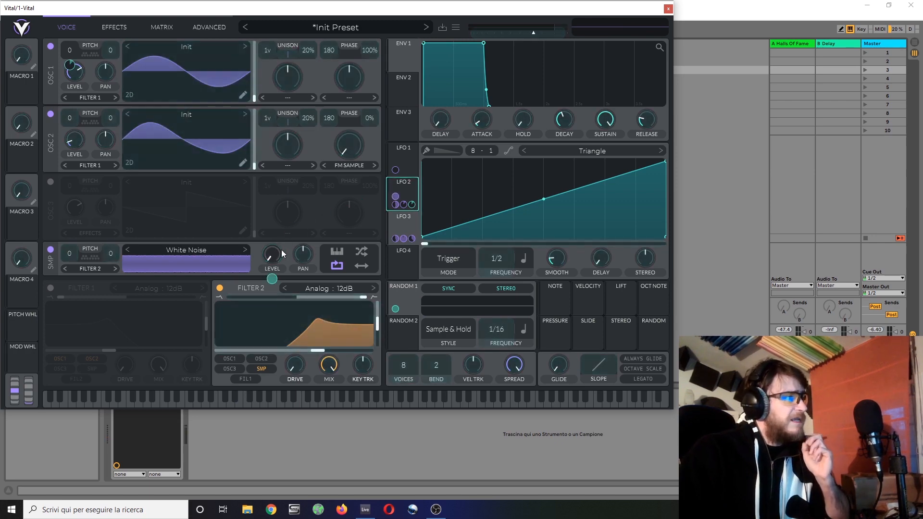
click(161, 29)
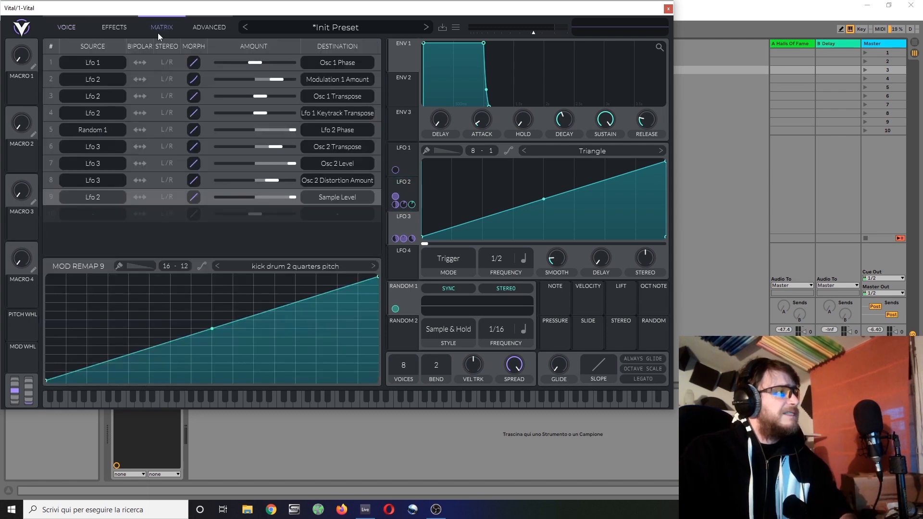
double_click(288, 197)
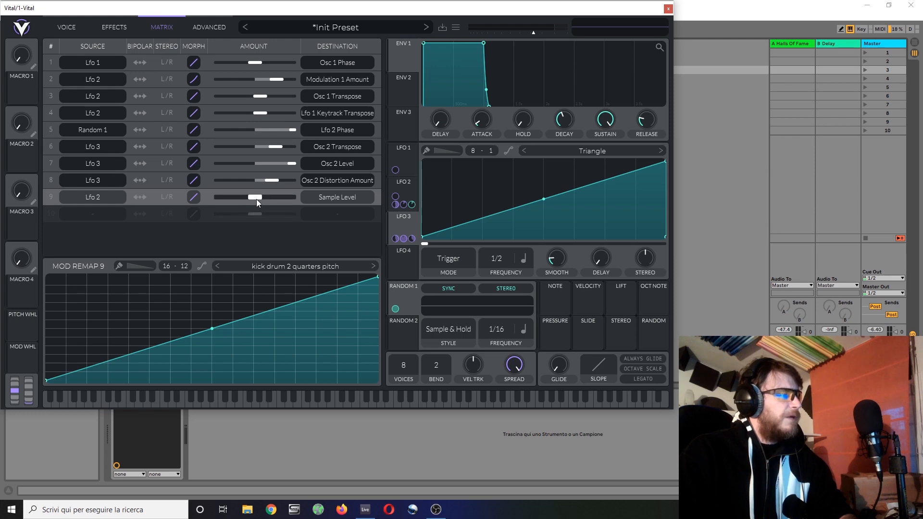
drag(256, 198, 296, 203)
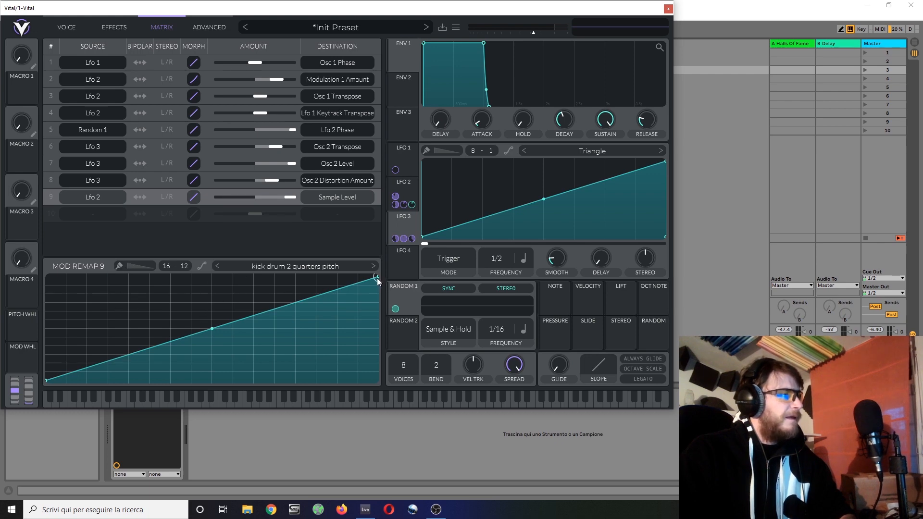
Flatten the Sample Level remap curve to zero, paint Down shapes of varying heights across all 16 columns, and audition a note.
drag(377, 278, 357, 417)
click(128, 267)
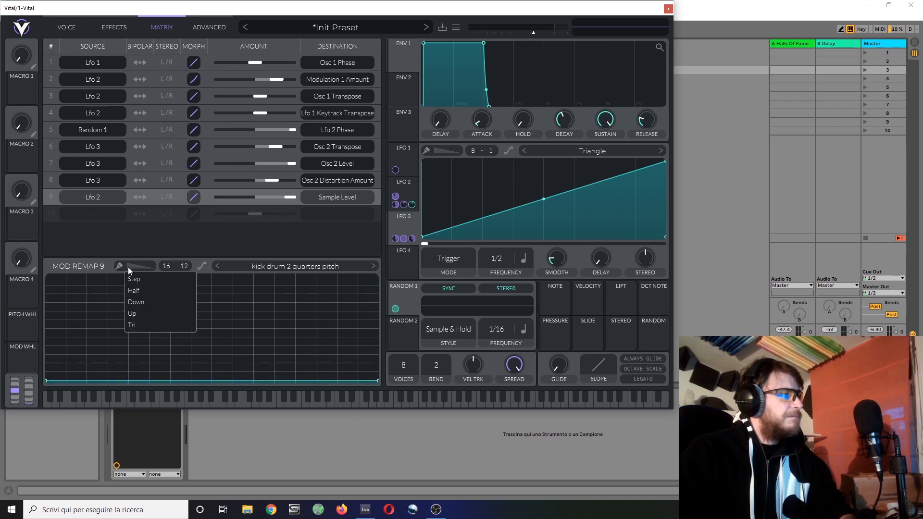
click(157, 301)
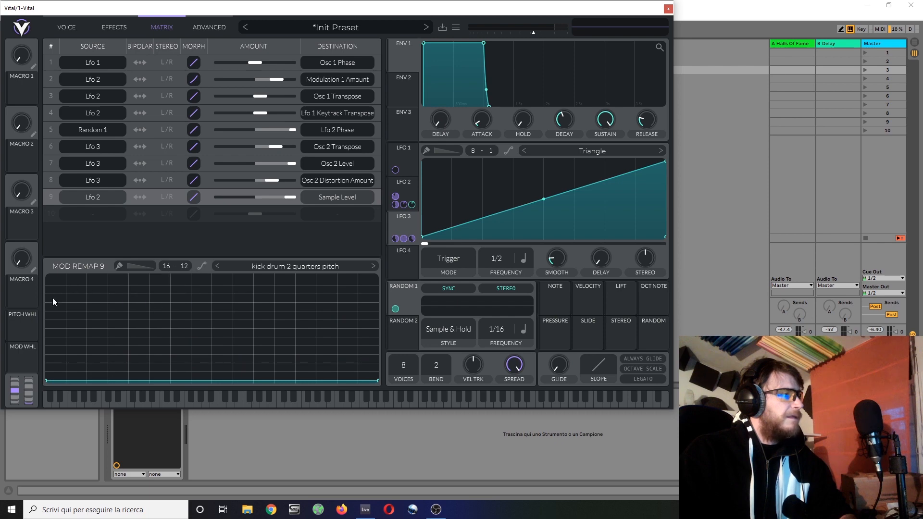
click(120, 266)
mouse_move(50, 289)
mouse_down()
mouse_move(177, 315)
mouse_move(258, 318)
mouse_move(304, 290)
mouse_move(344, 305)
mouse_move(370, 282)
mouse_up()
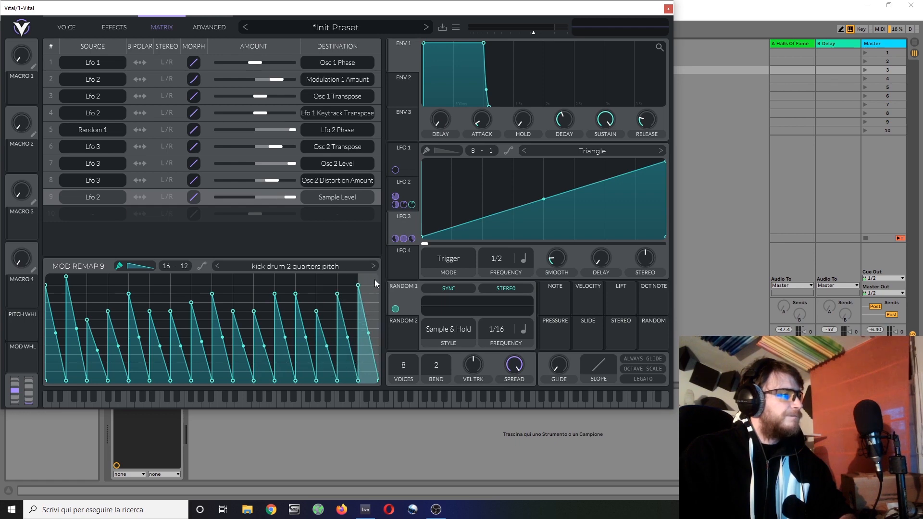
key(f)
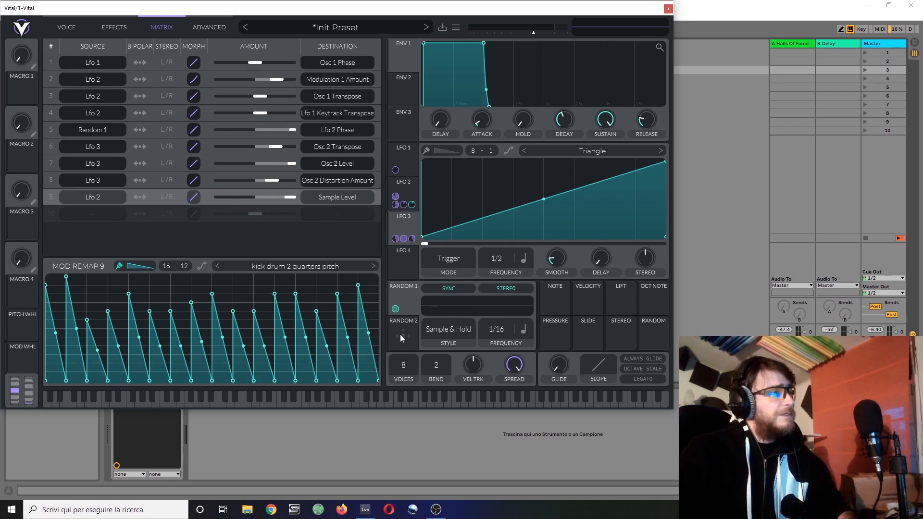
Zero the amounts of modulations 8 and 9 and assign Random 2 to both, with a greater depth on modulation 9.
double_click(269, 181)
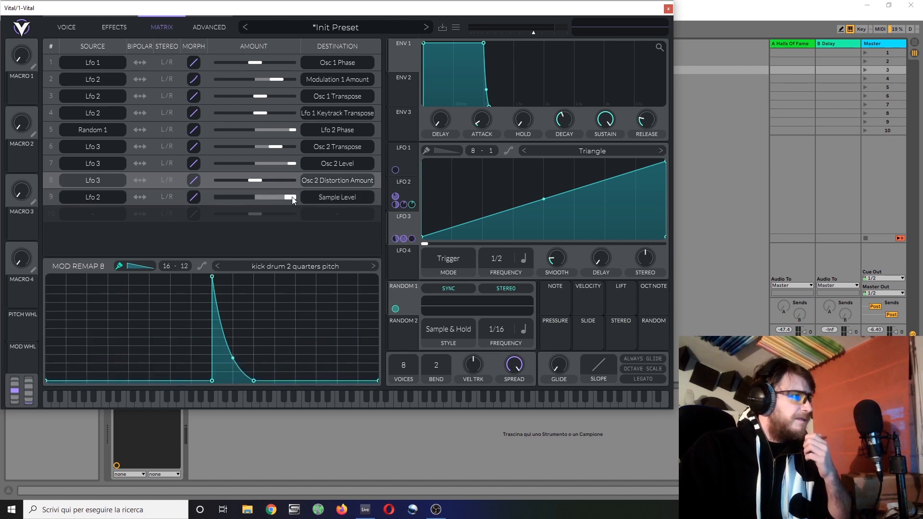
double_click(255, 198)
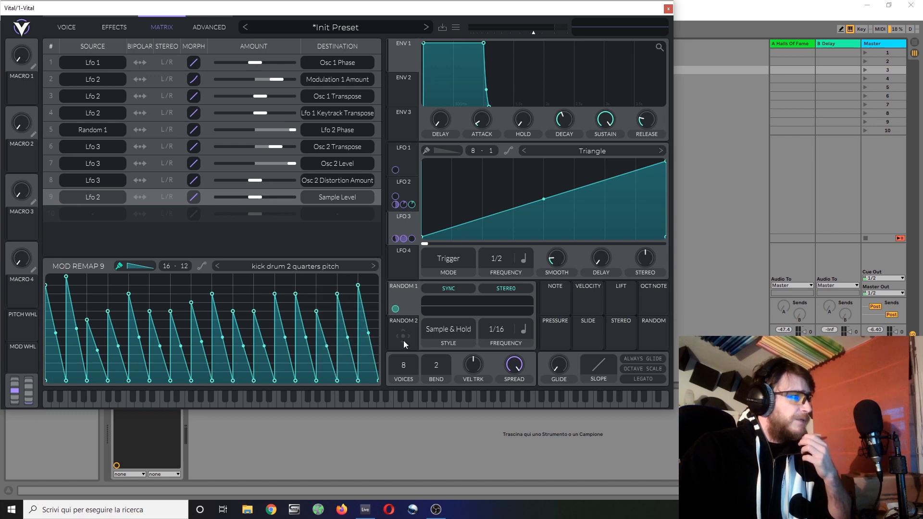
drag(405, 336, 256, 194)
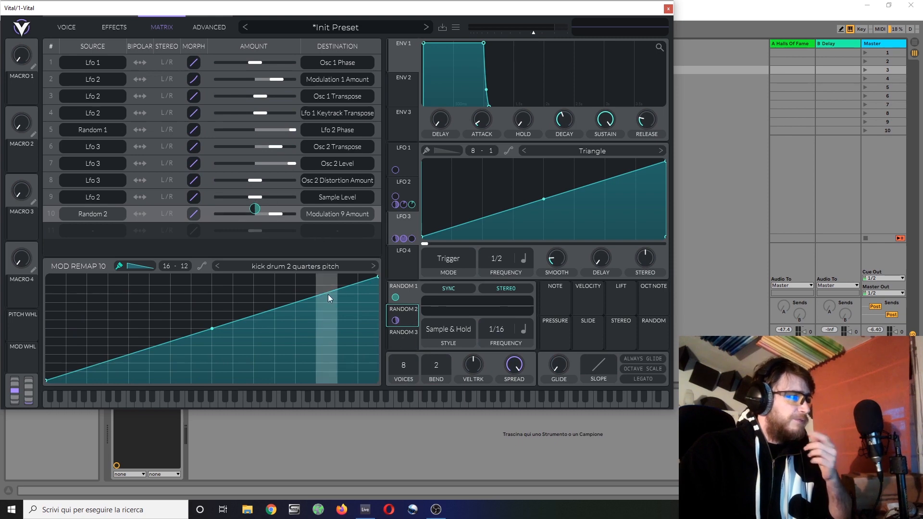
drag(407, 313, 261, 182)
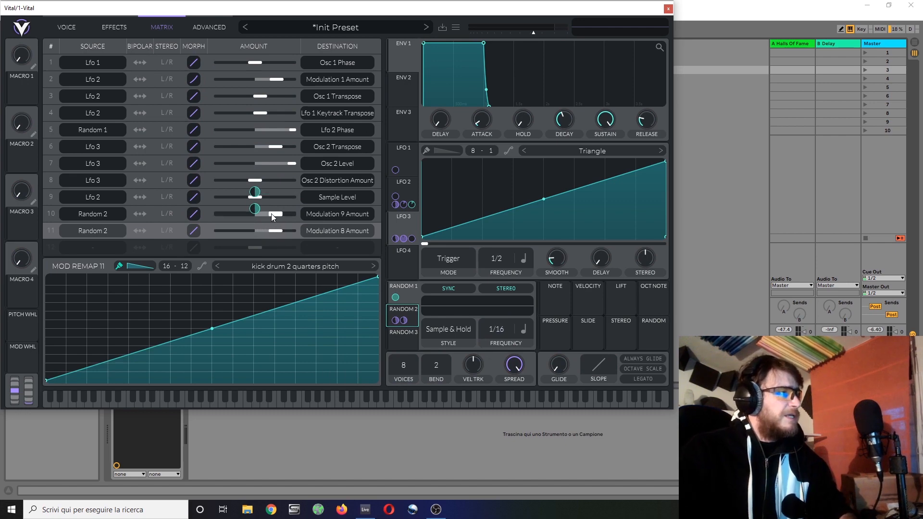
drag(271, 213, 282, 215)
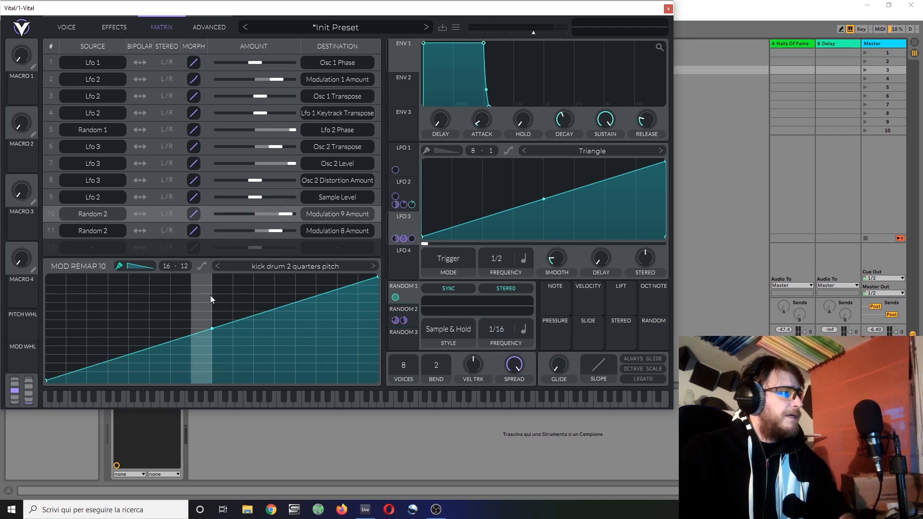
Shape the Modulation 9 Amount remap into a step, zero up to the midpoint and full height beyond, and audition a note.
click(213, 328)
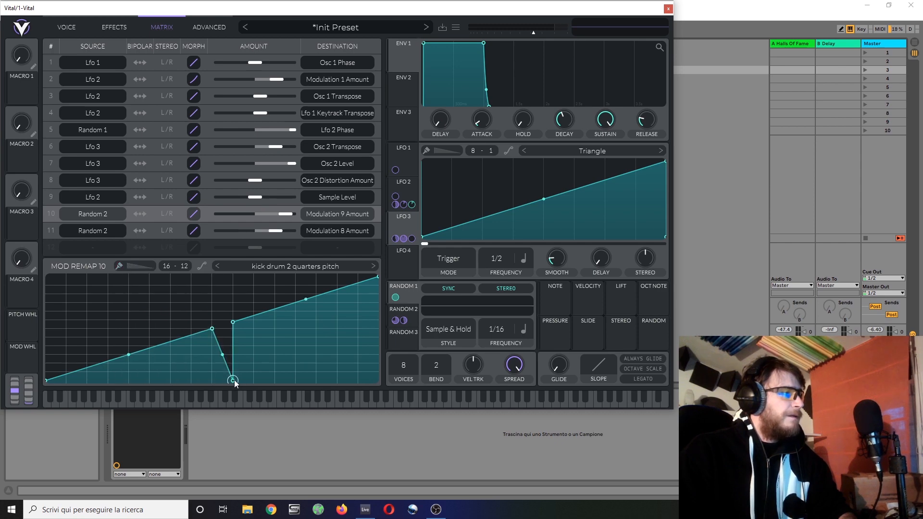
drag(233, 379, 212, 294)
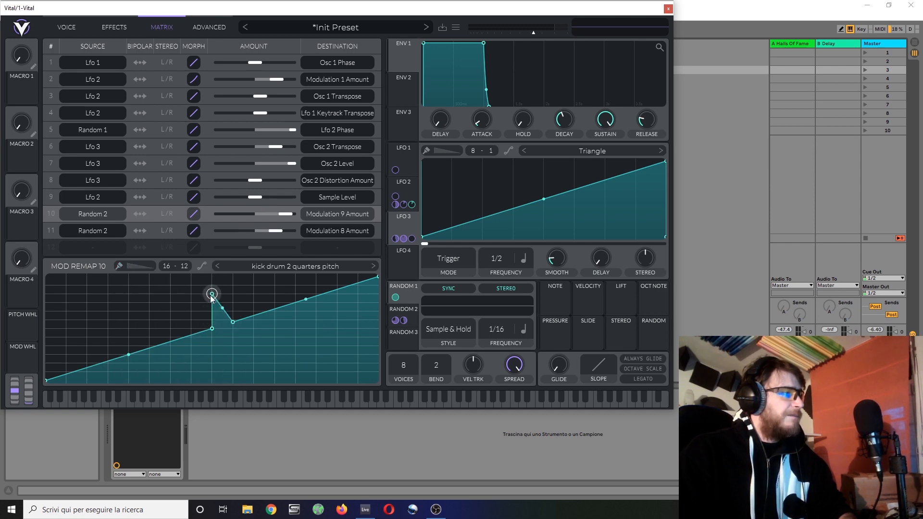
drag(230, 327, 214, 263)
drag(217, 332, 215, 407)
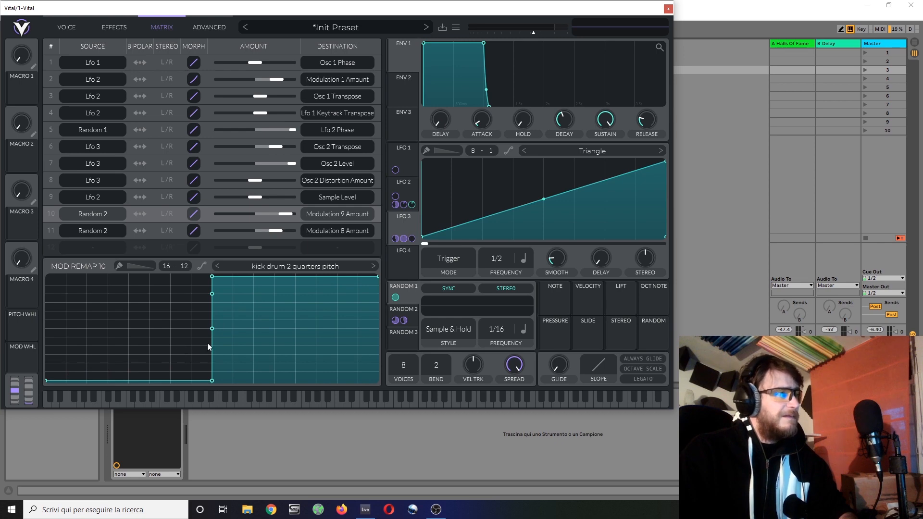
key(d)
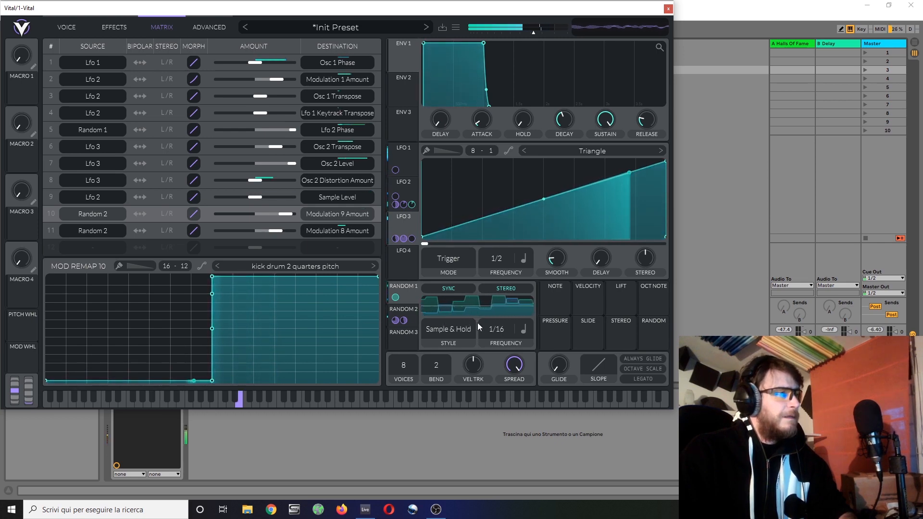
Turn on sync for Random 2, set its style to Sample & Hold, and return to the oscillator and sampler view.
click(408, 320)
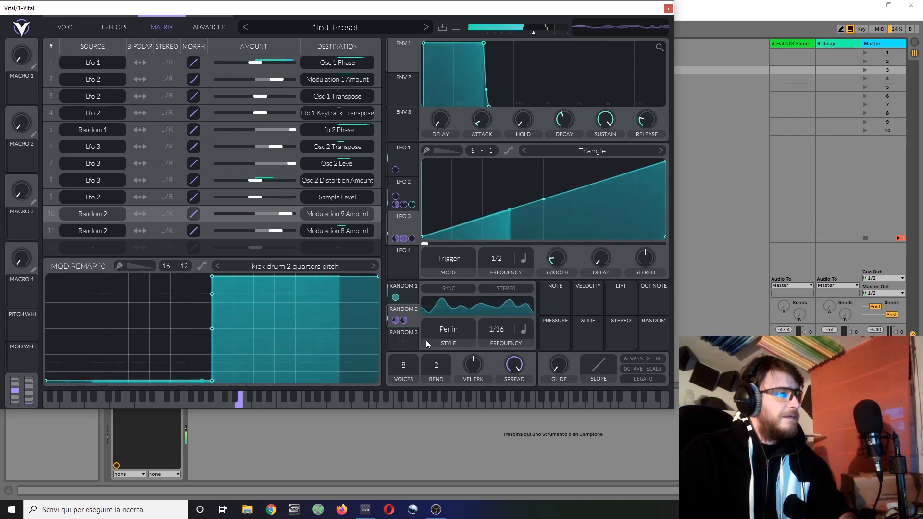
click(433, 288)
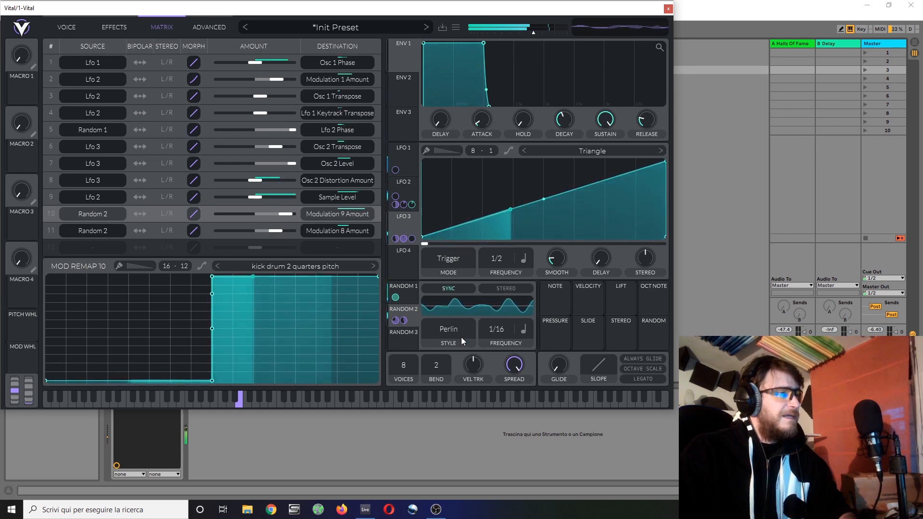
click(460, 330)
click(455, 368)
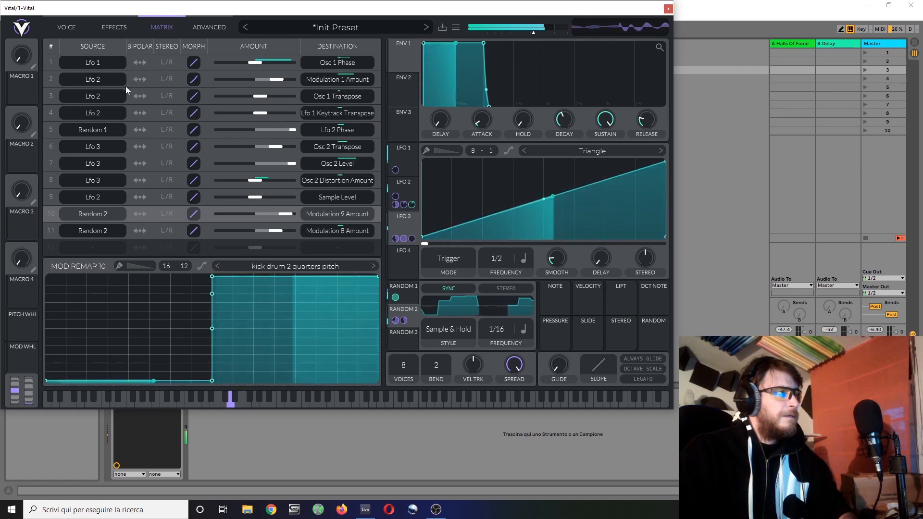
click(72, 27)
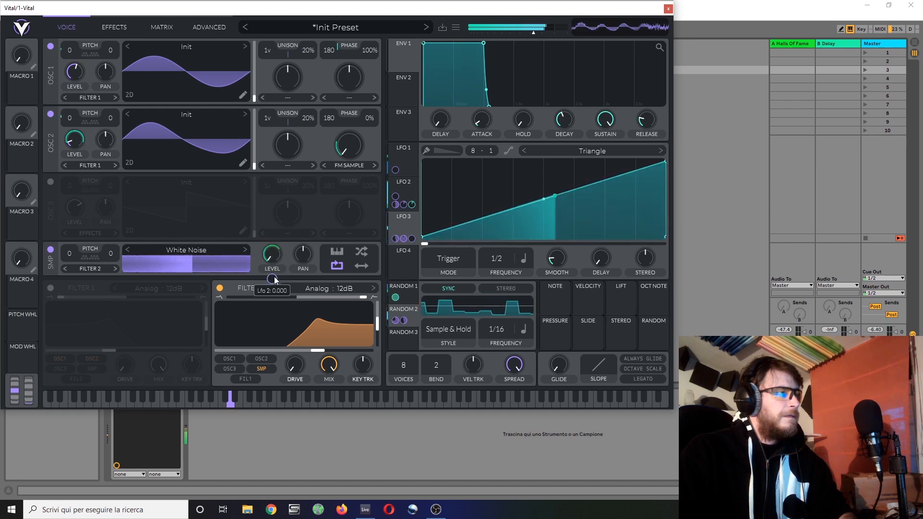
Reduce Random 2's modulation depth on Modulation 9 Amount and audition a note.
click(152, 25)
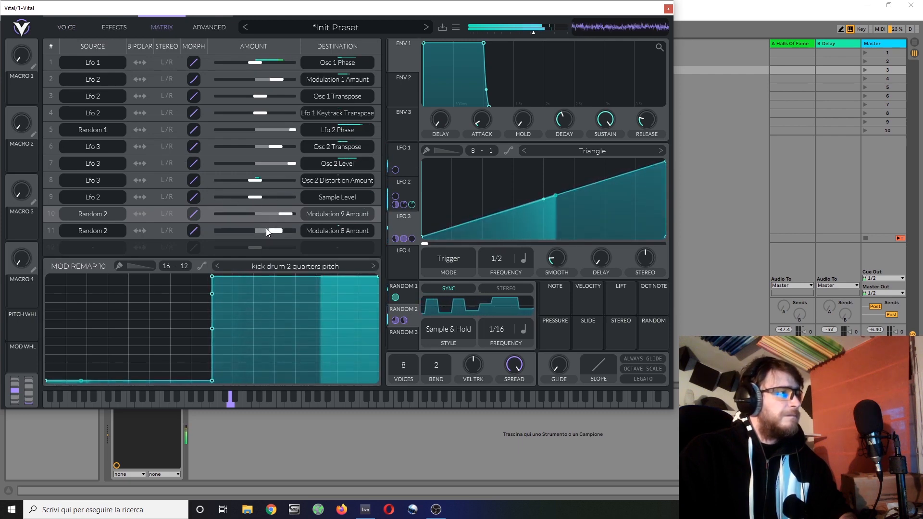
drag(281, 212, 265, 215)
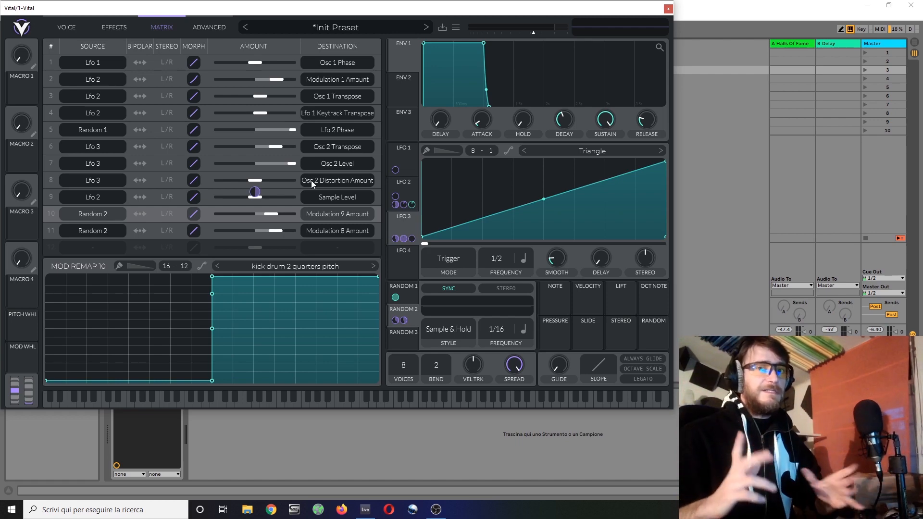
key(f)
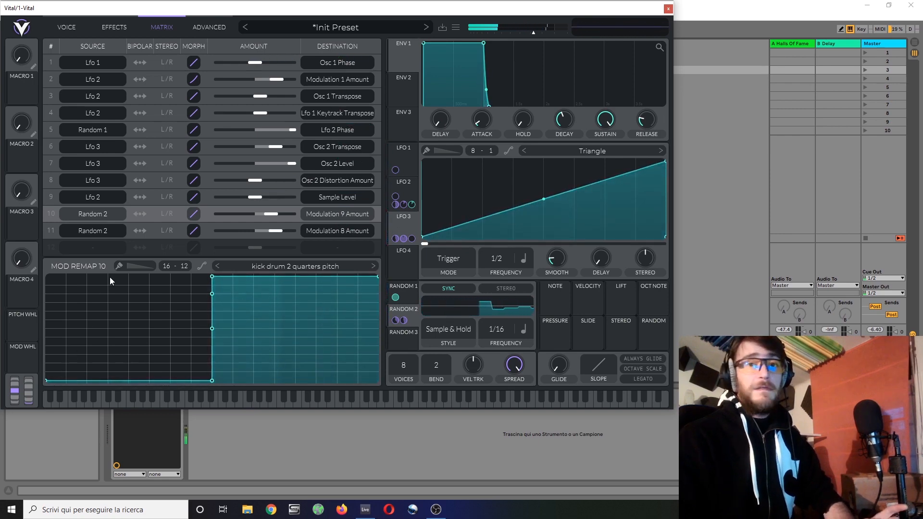
Route the outputs of oscillators 1 and 2 to Direct Out.
click(68, 28)
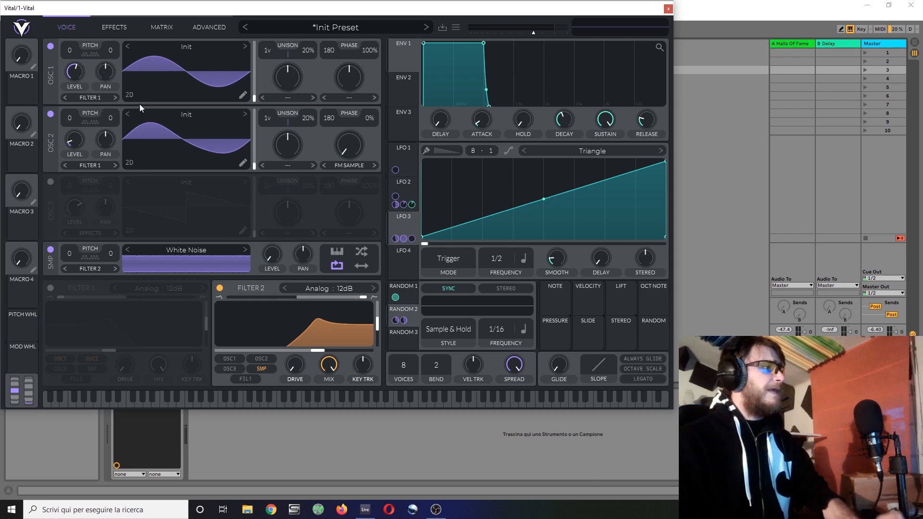
click(87, 96)
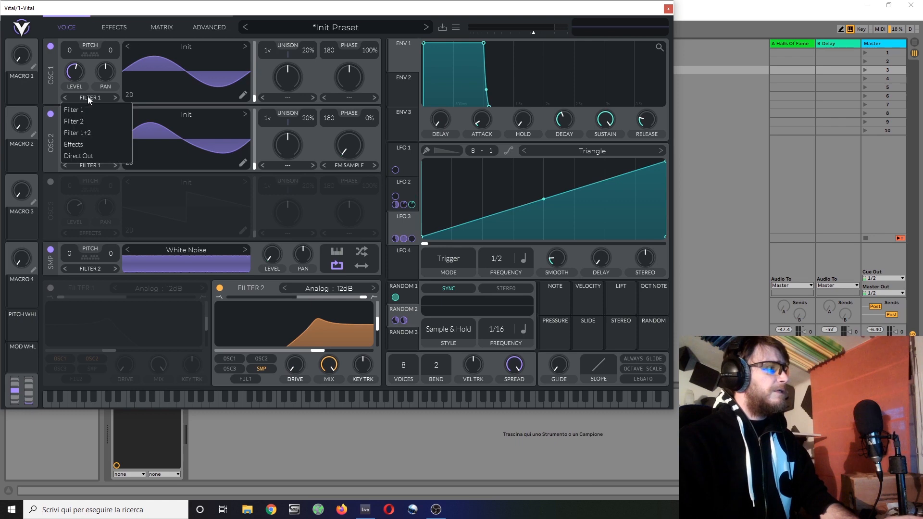
click(96, 155)
click(97, 166)
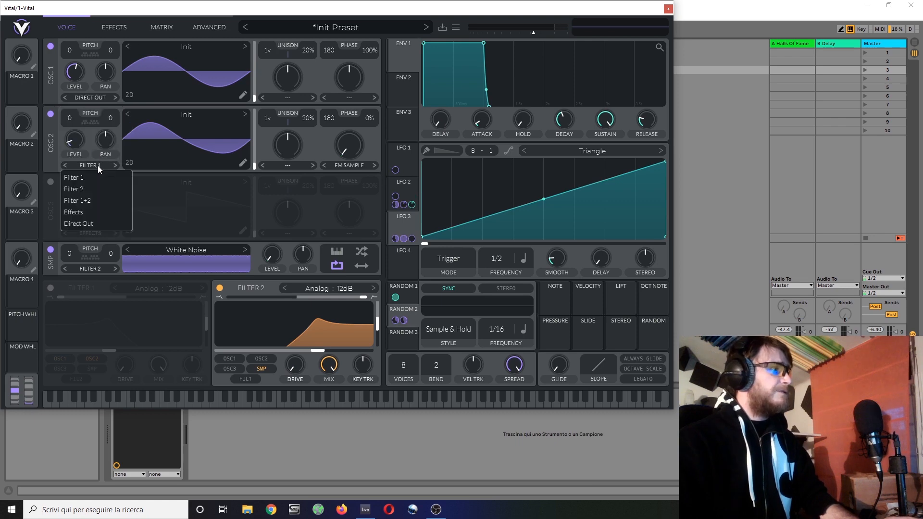
click(96, 224)
Turn on oscillator 3 and load the Drink the Juice wavetable into it.
click(52, 182)
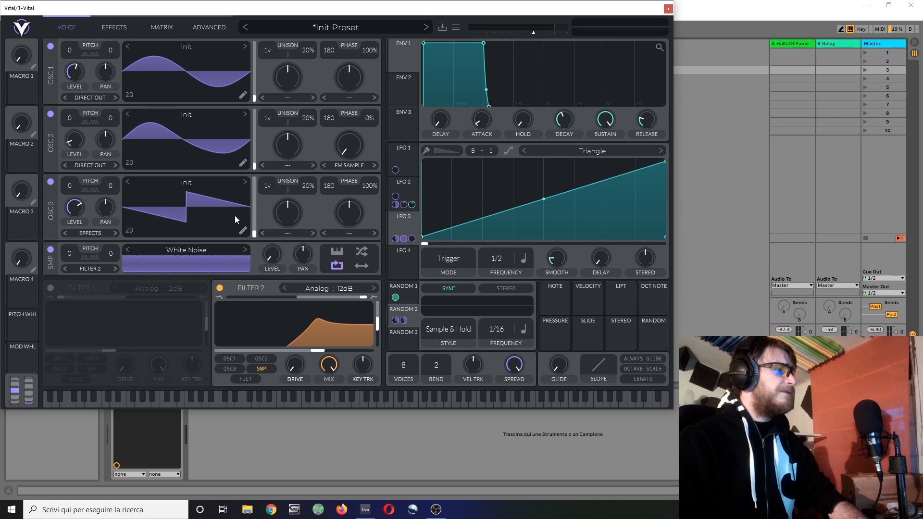
click(206, 180)
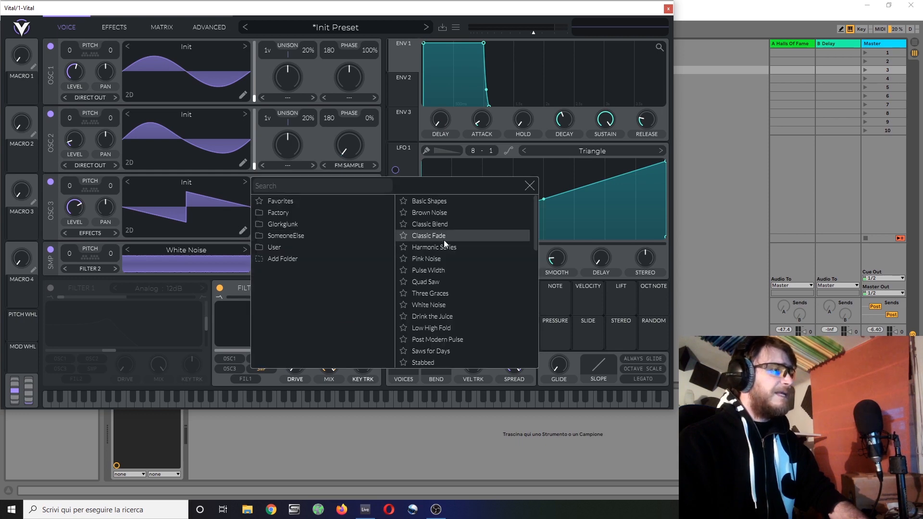
scroll(440, 270, down, 2)
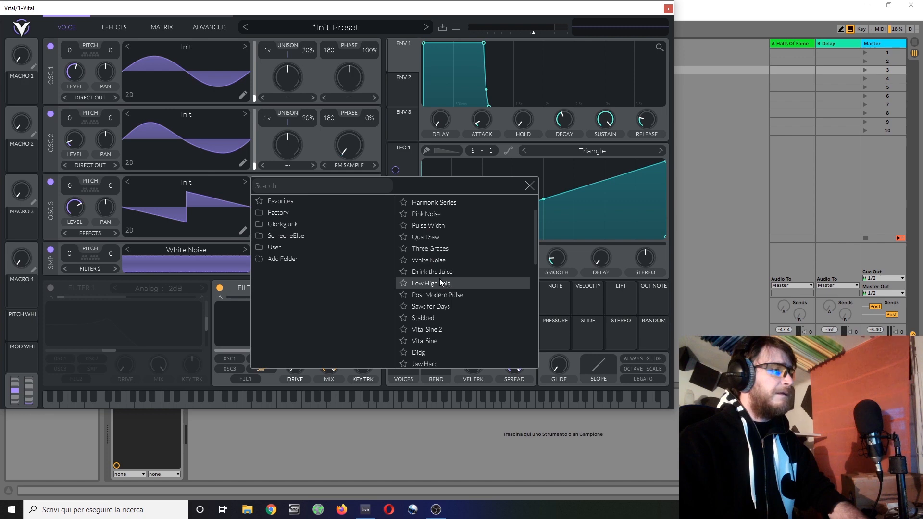
click(439, 272)
click(180, 219)
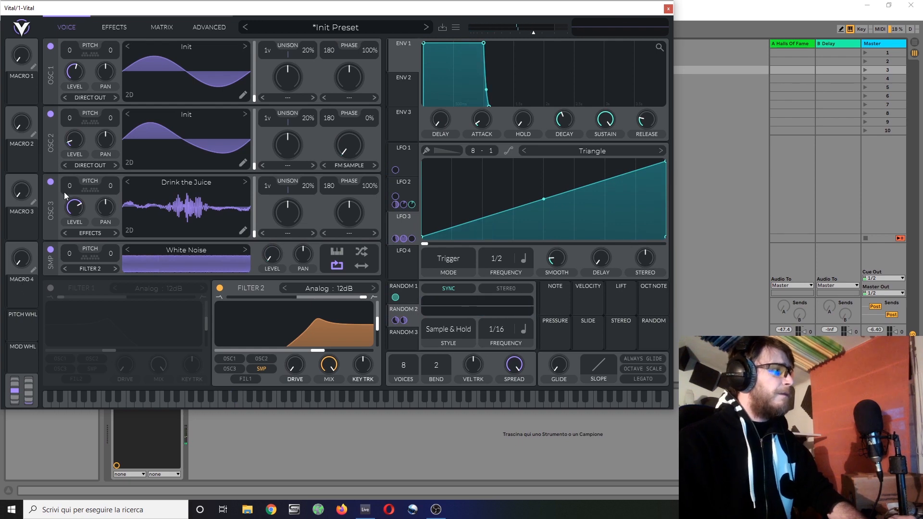
Transpose oscillator 3 up 12 semitones, assign LFO 2 to its wave frame, and audition a note.
drag(71, 188, 73, 181)
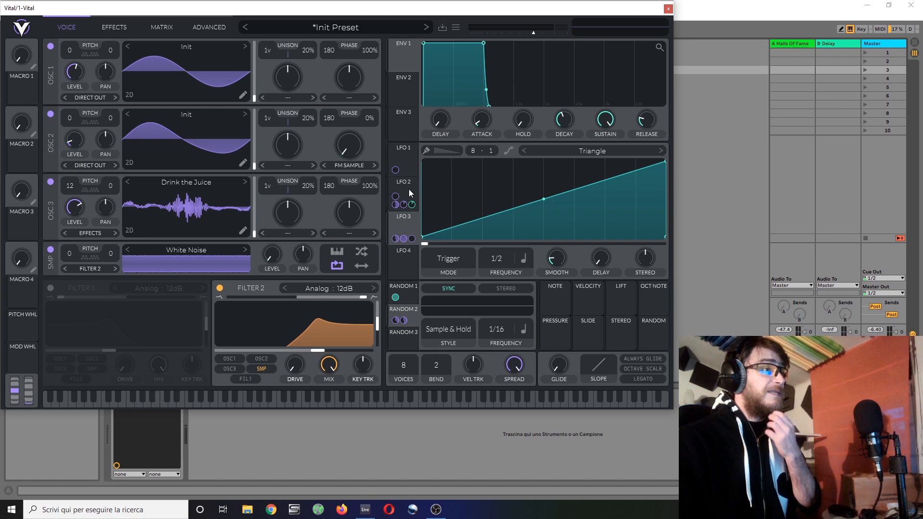
drag(408, 189, 242, 230)
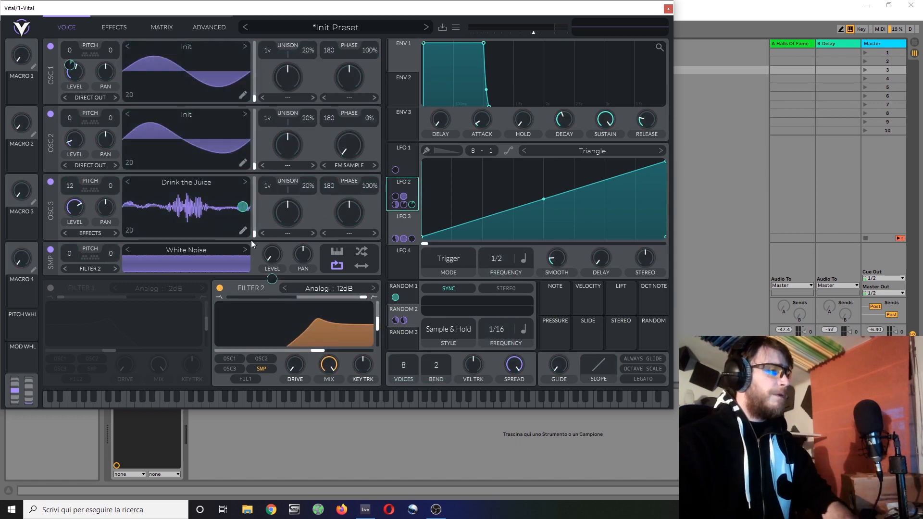
key(s)
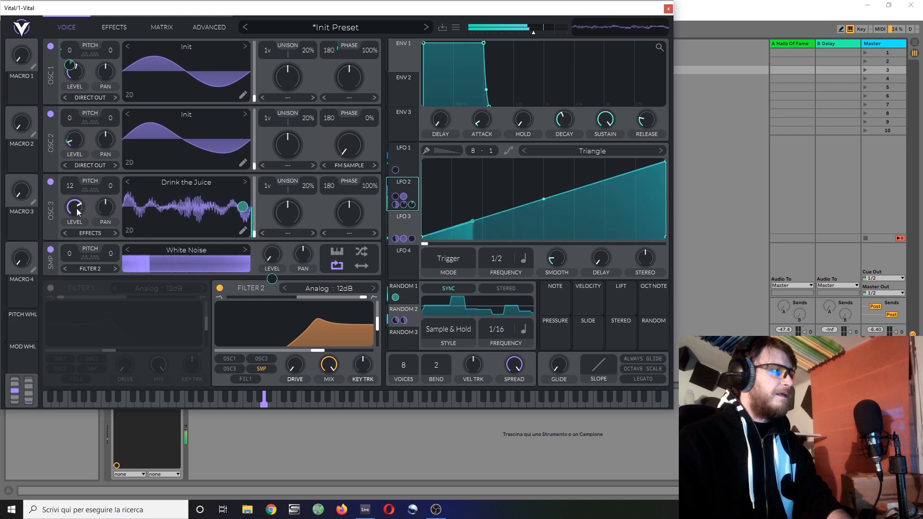
Lower oscillator 3's level and route its output to Filter 1.
drag(76, 208, 76, 232)
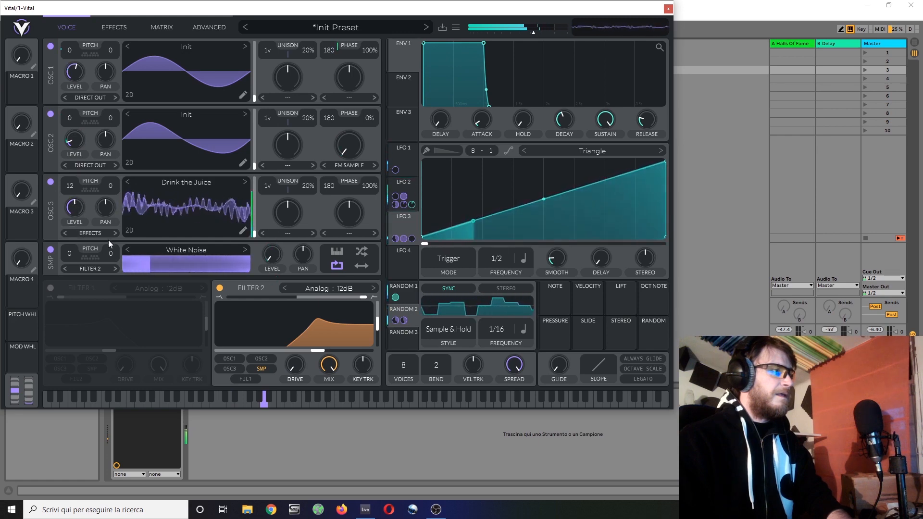
click(91, 234)
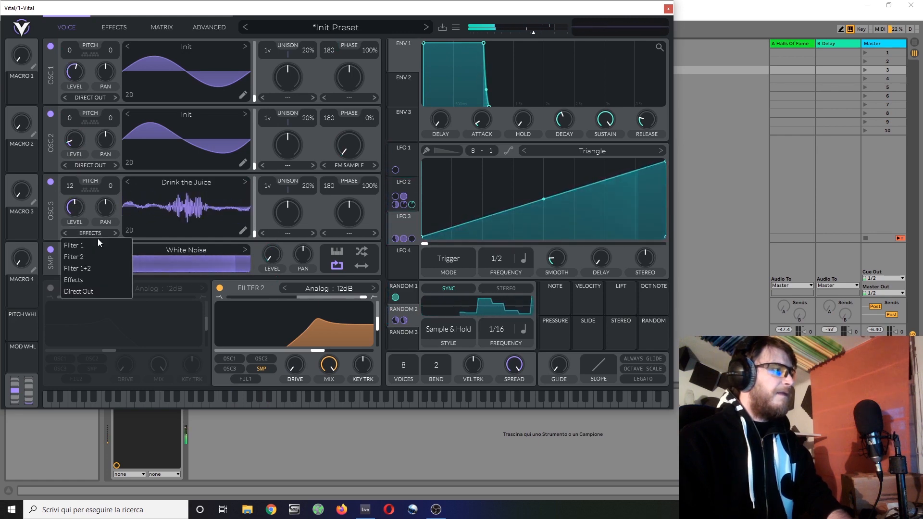
click(99, 243)
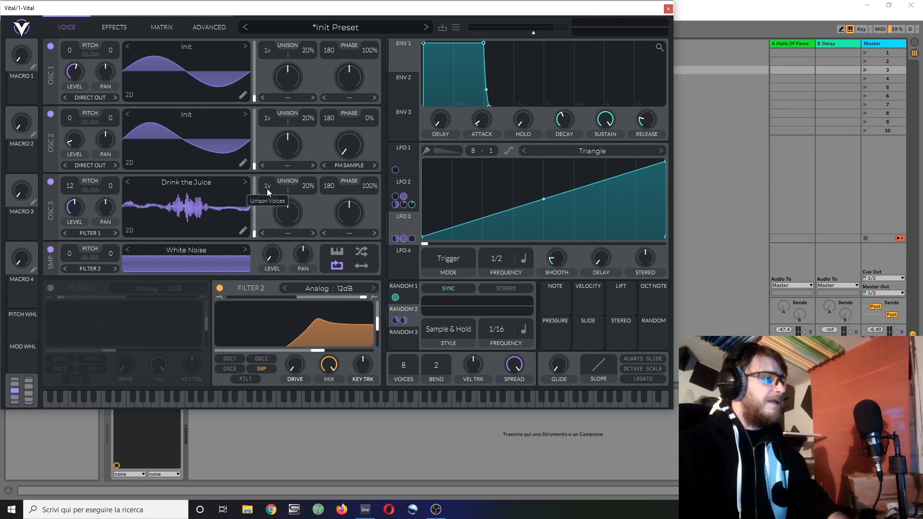
Give oscillator 3 two unison voices and set its unison stack to Minor Chord.
drag(267, 189, 269, 185)
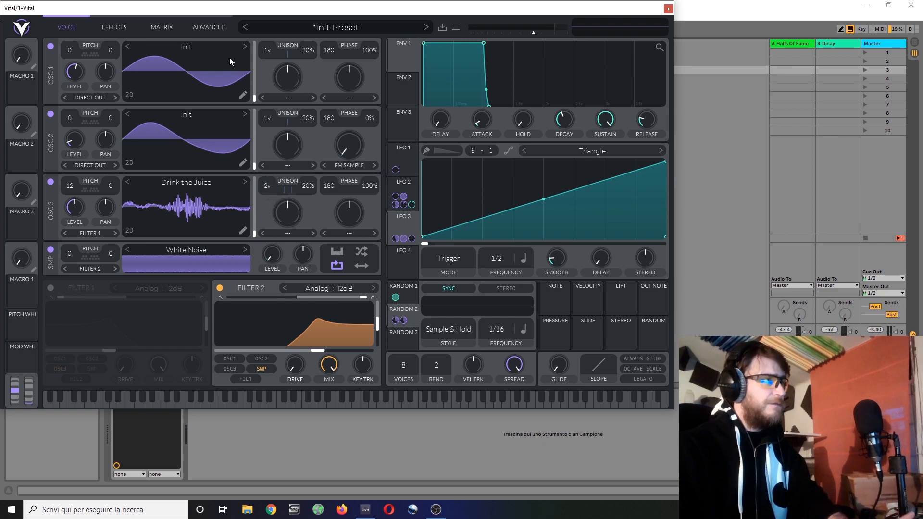
click(216, 30)
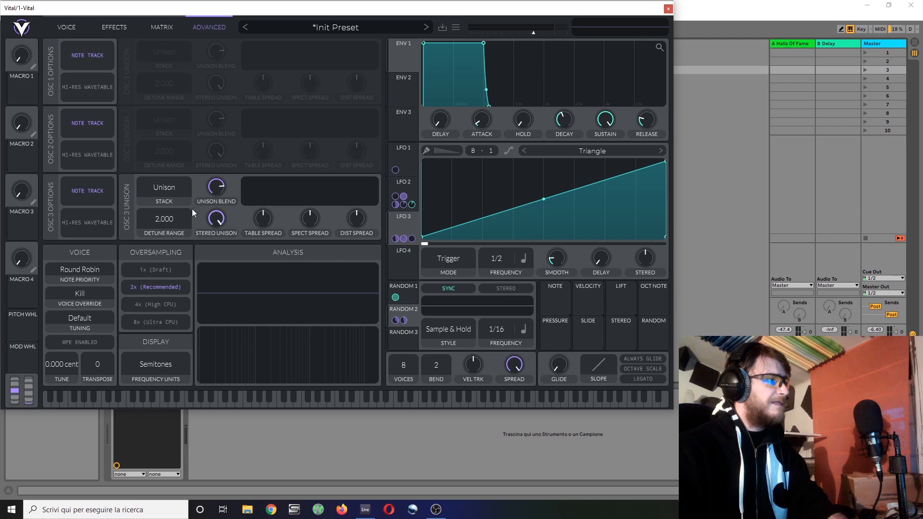
click(162, 185)
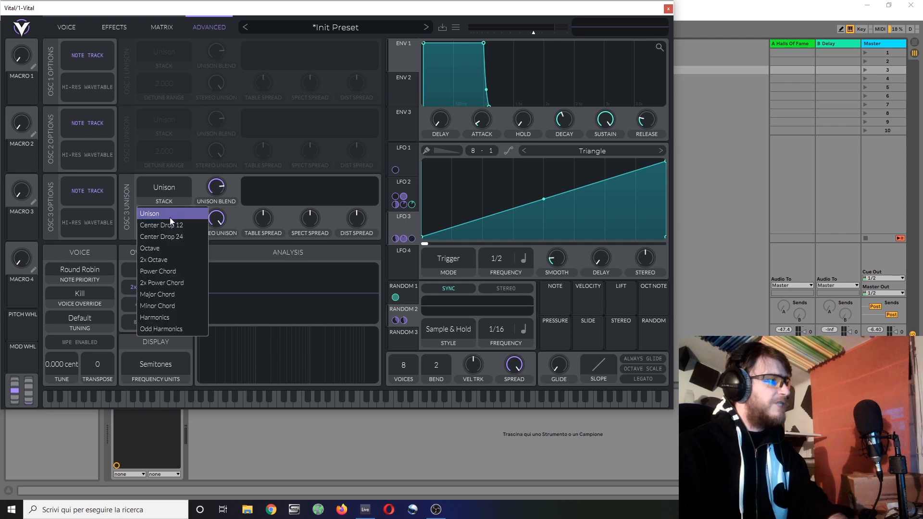
click(169, 306)
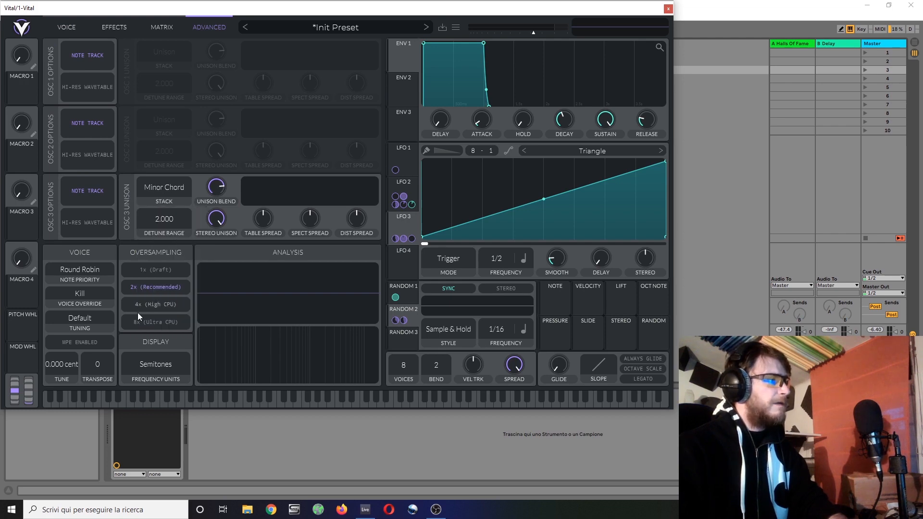
click(65, 28)
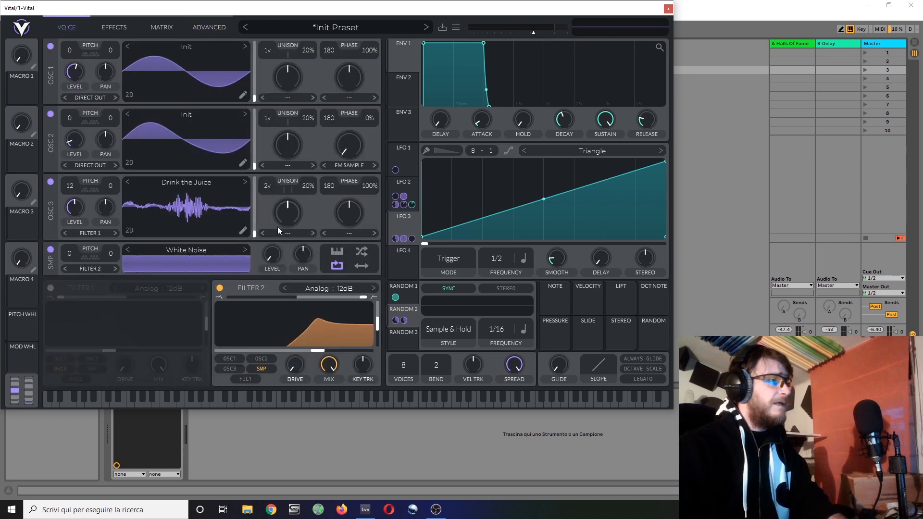
Assign Random 1 to oscillator 3's unison voices with a near-full modulation amount.
click(409, 291)
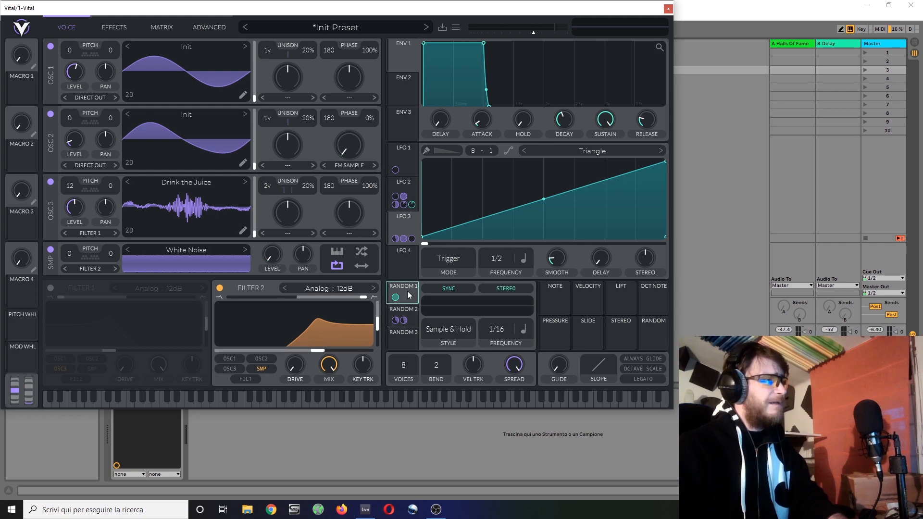
drag(395, 297, 267, 192)
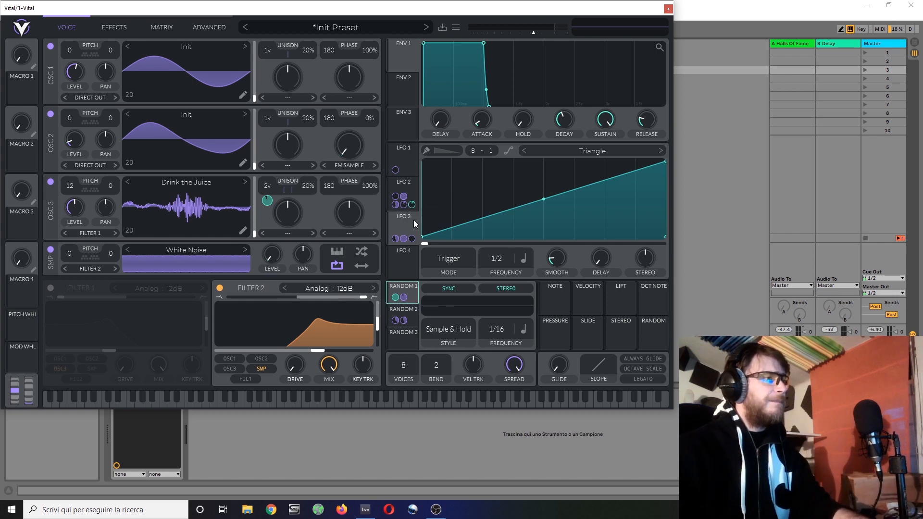
mouse_move(270, 199)
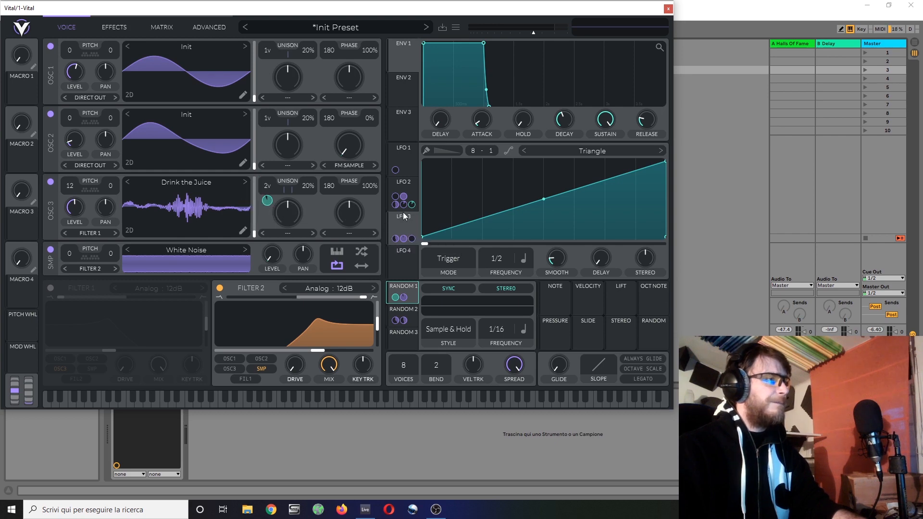
Assign LFO 3 to oscillator 3's transpose and set that modulation's amount to 12.
drag(408, 221, 71, 181)
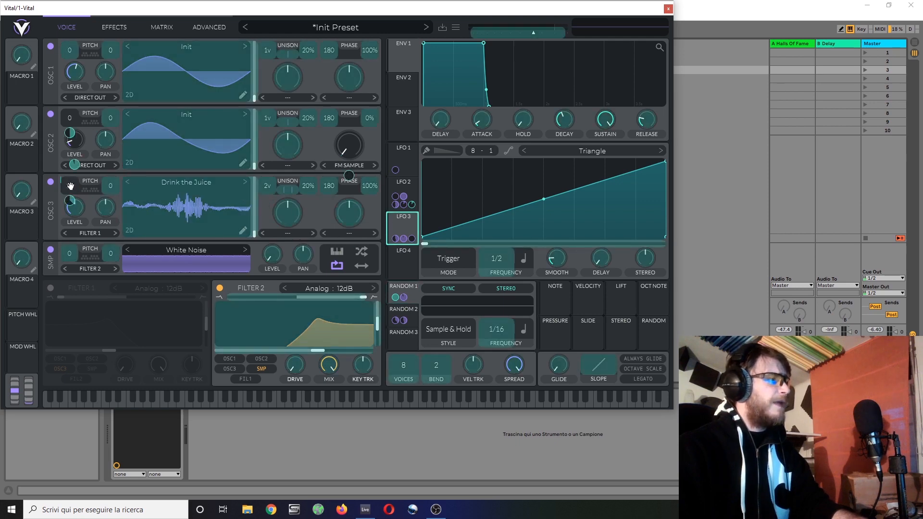
drag(71, 186, 71, 186)
click(164, 27)
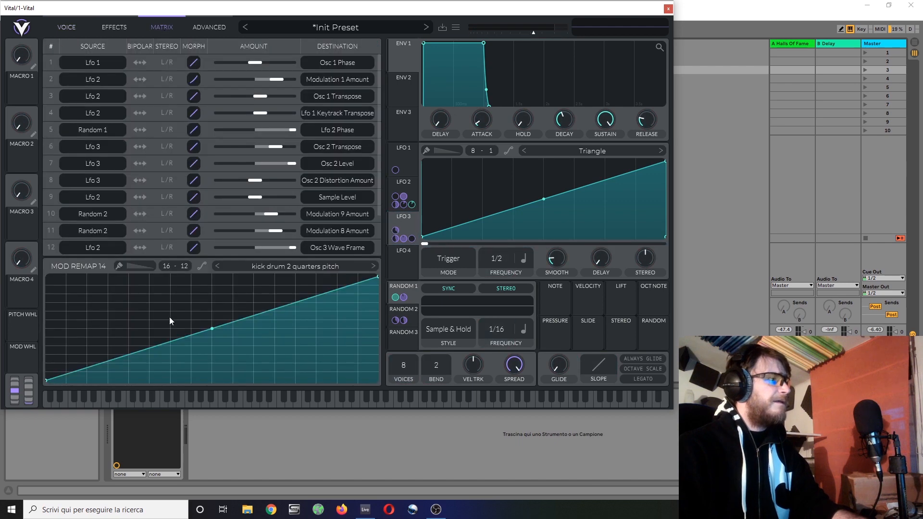
scroll(209, 204, down, 3)
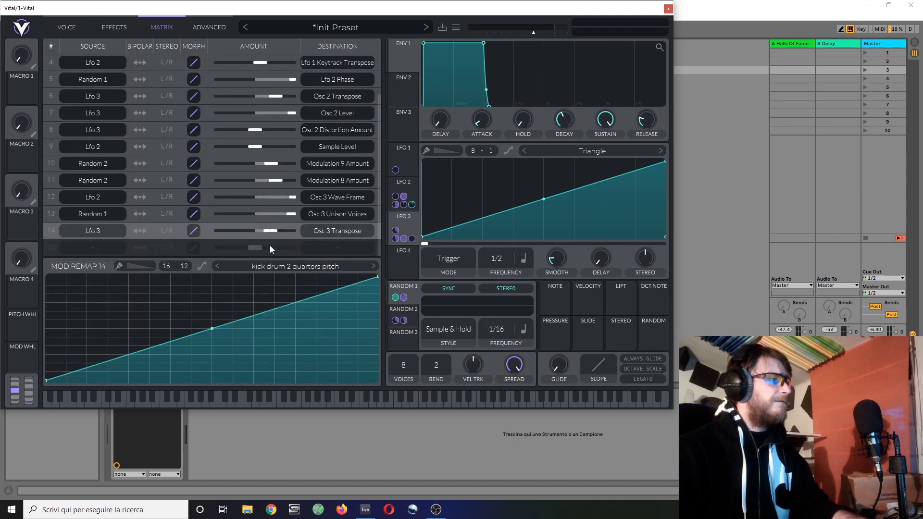
right_click(273, 230)
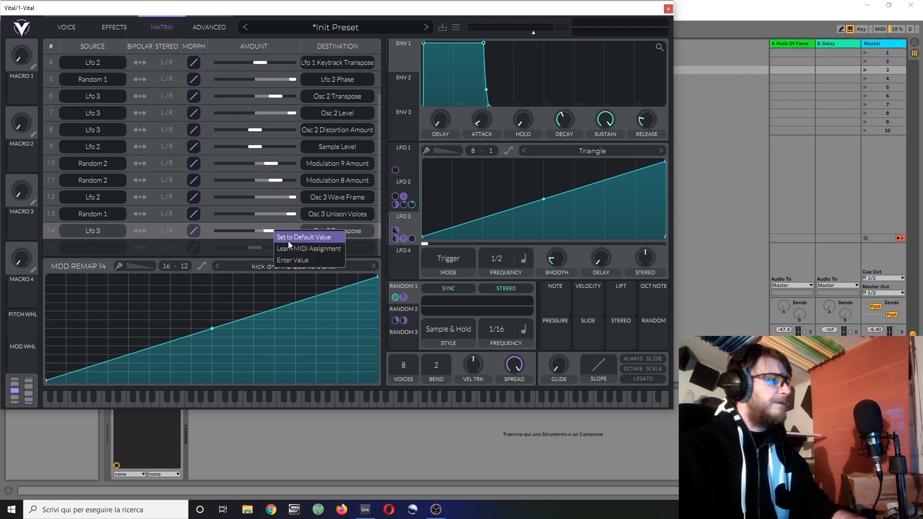
click(308, 260)
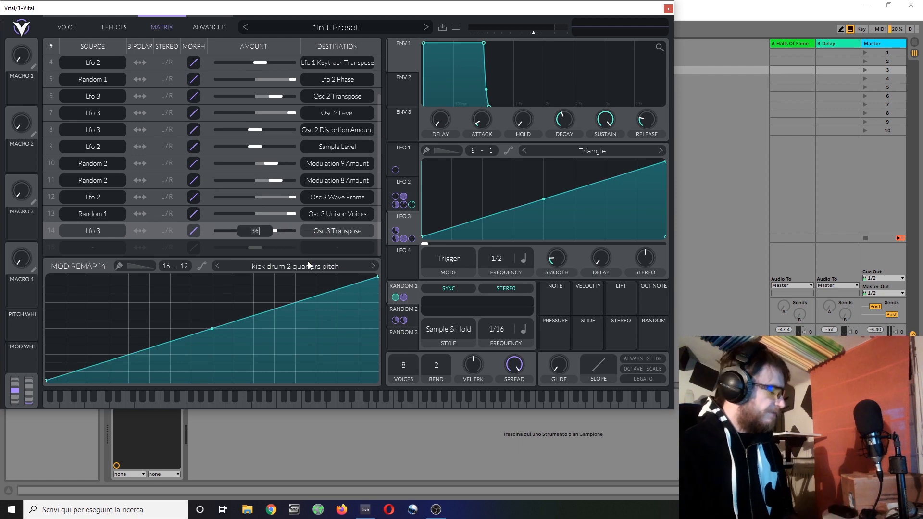
key(BackSpace)
key(BackSpace)
text(12)
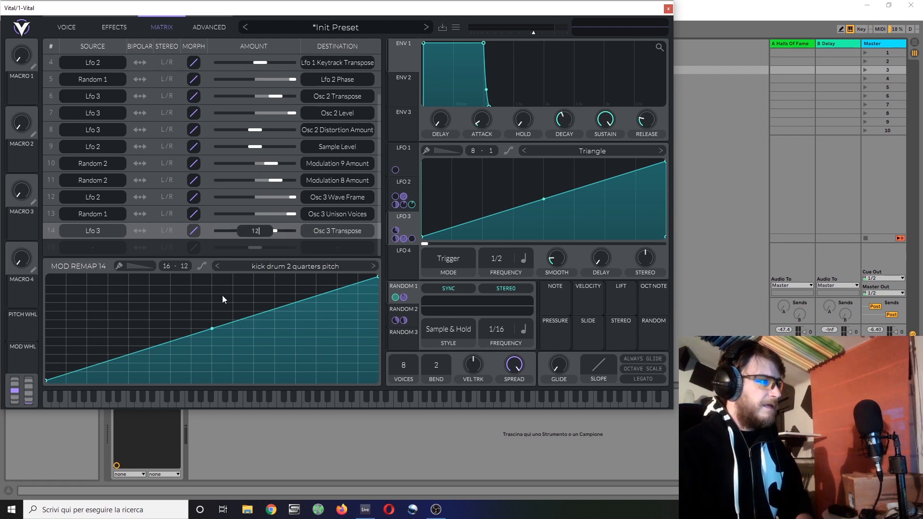
key(Return)
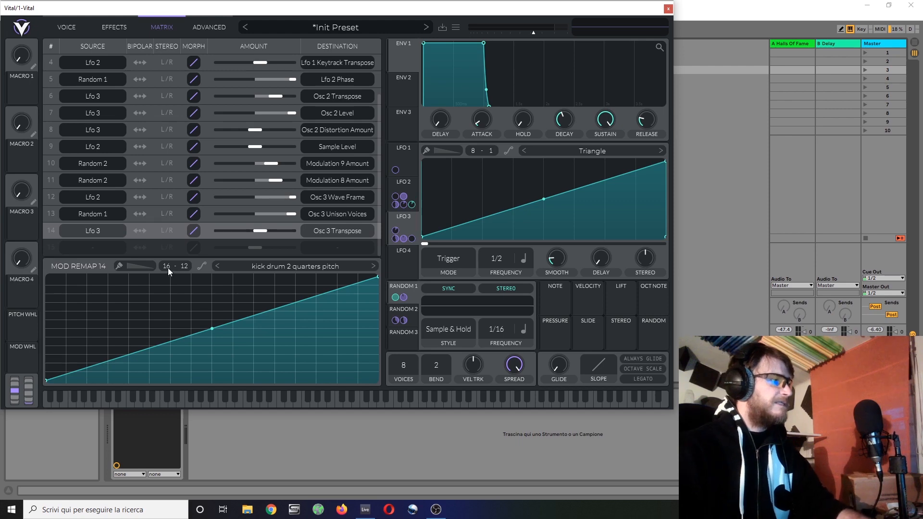
Set the remap grid of oscillator 3's transpose modulation to 8 by 12 and enable painting with the Step shape.
drag(168, 267, 161, 380)
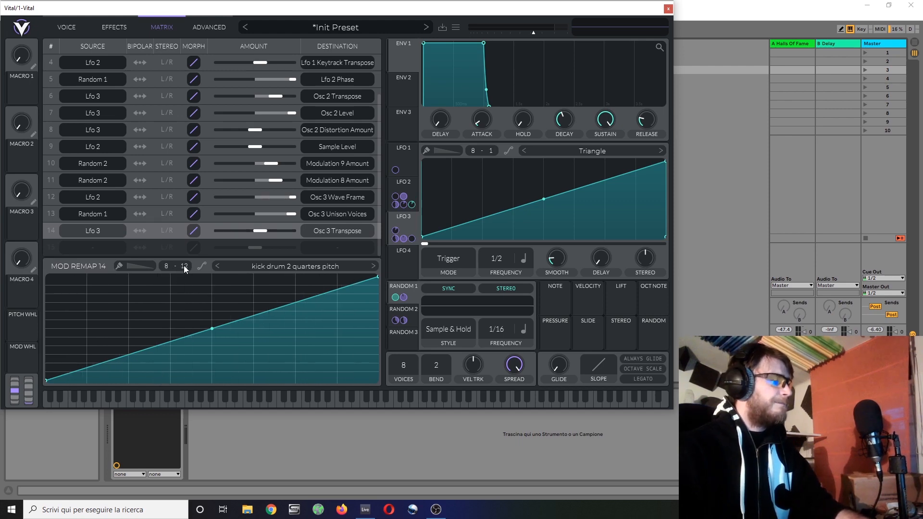
click(120, 265)
click(139, 278)
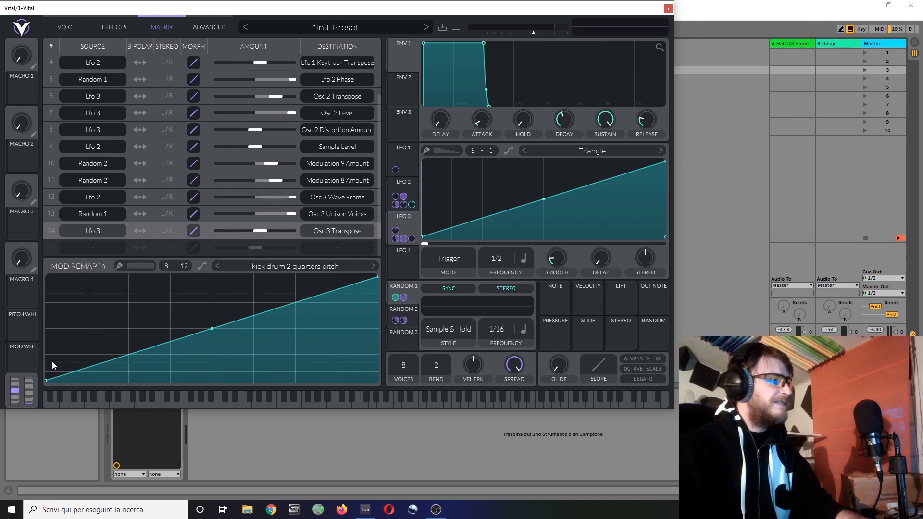
click(119, 265)
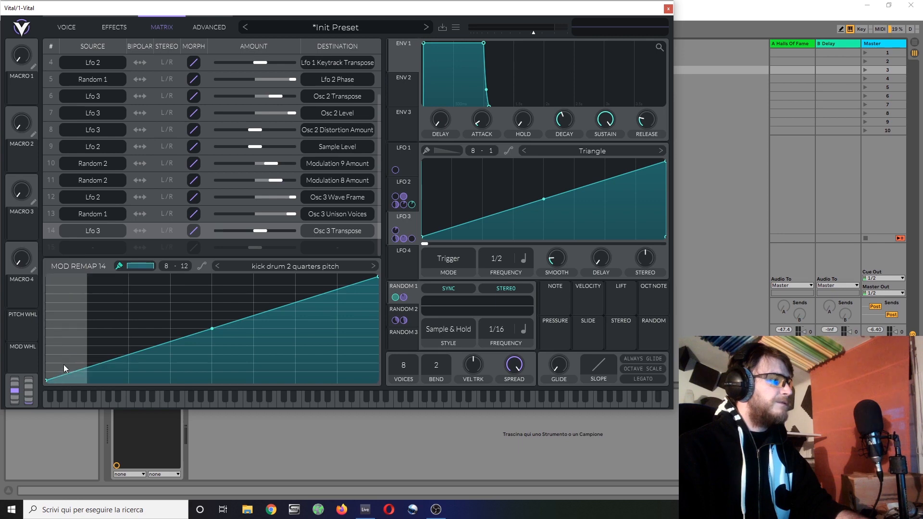
Paint eight transpose steps at grid heights 0, 3, 0, 7, 5, 0, 10 and 0, and audition the sequence.
click(74, 381)
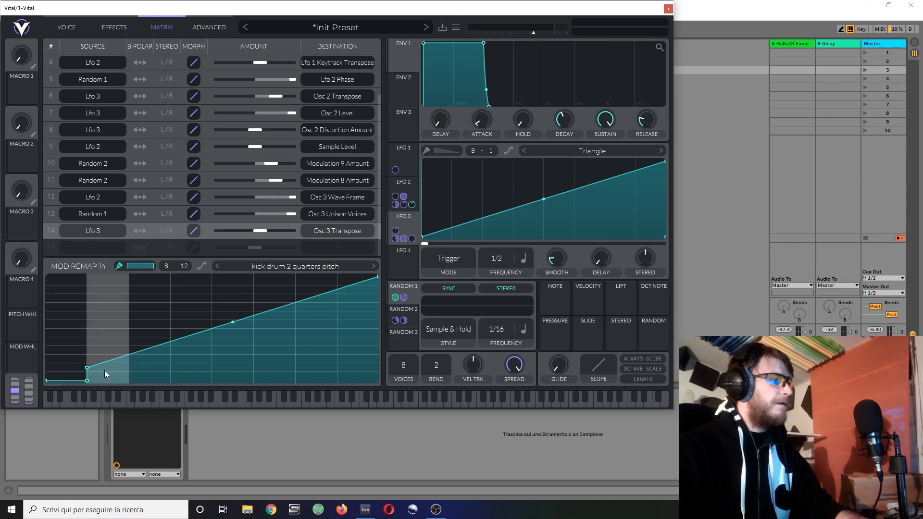
click(112, 354)
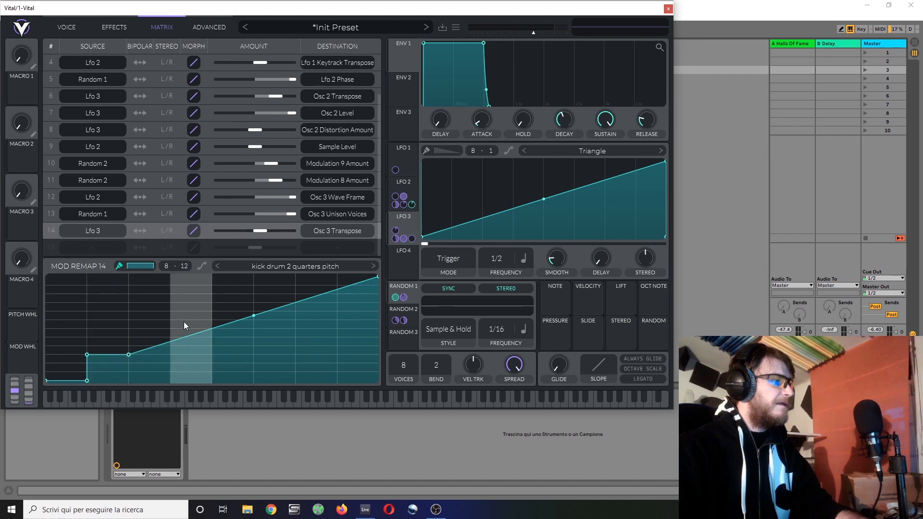
click(157, 377)
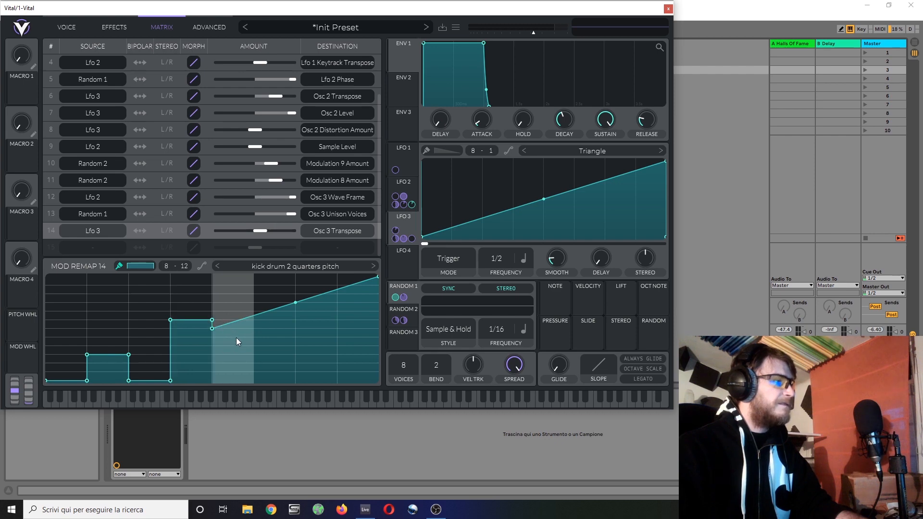
mouse_move(235, 338)
mouse_down()
mouse_move(275, 383)
mouse_move(308, 394)
mouse_up()
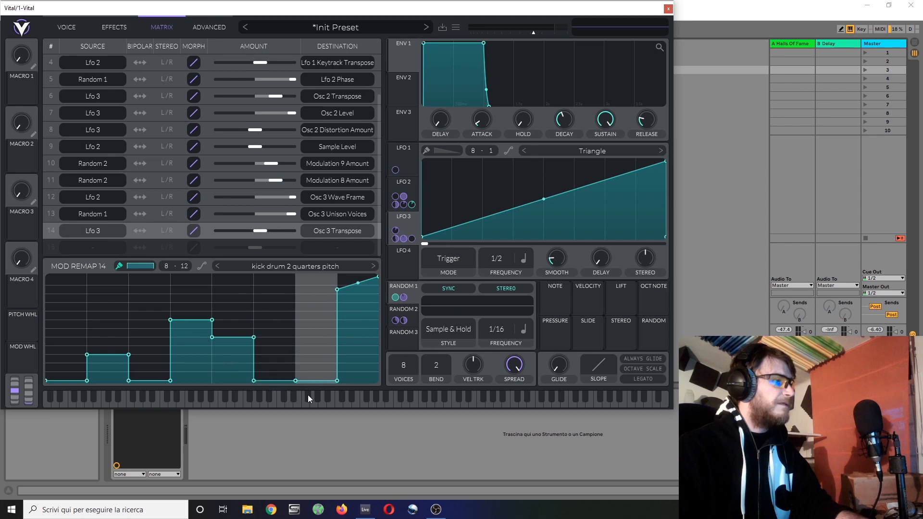
drag(319, 295, 355, 392)
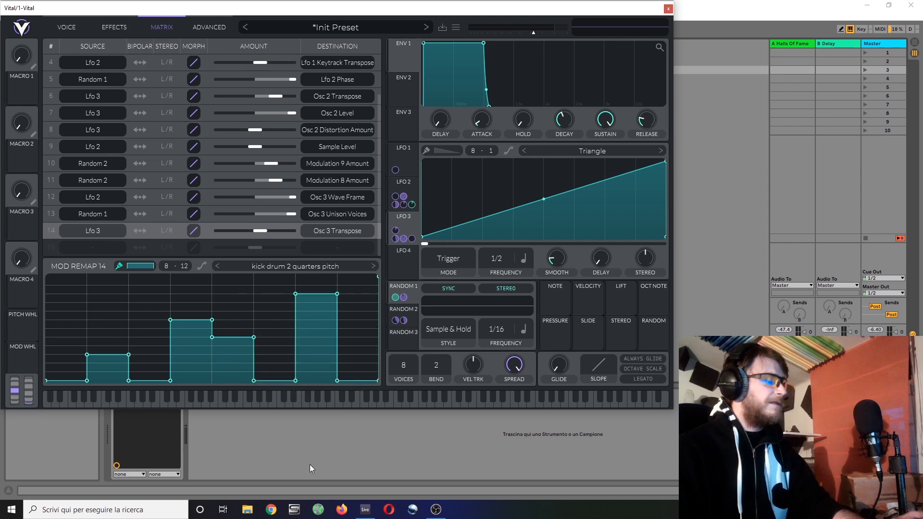
key(s)
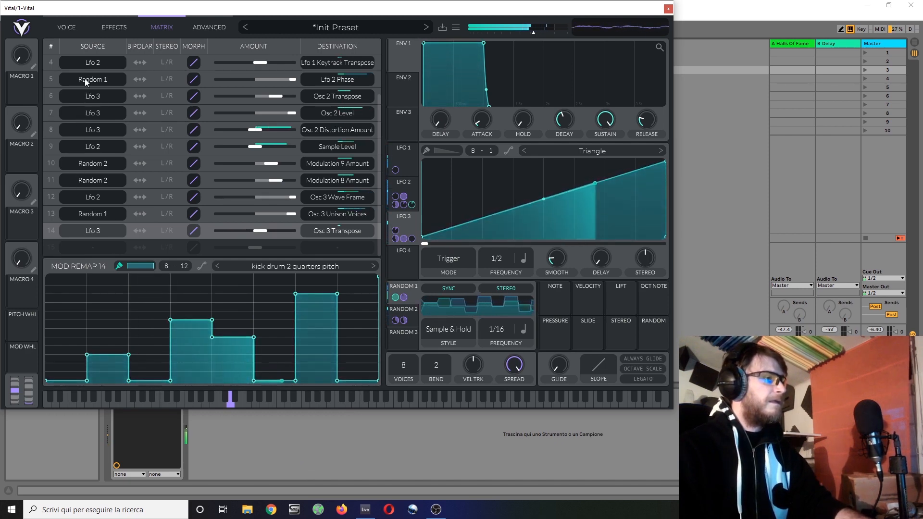
Assign LFO 2 to oscillator 3's level.
click(65, 27)
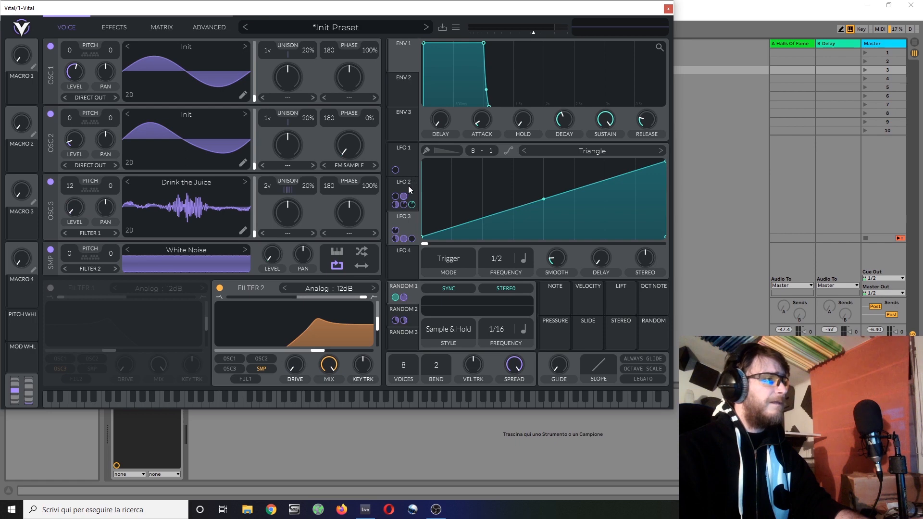
drag(408, 186, 74, 256)
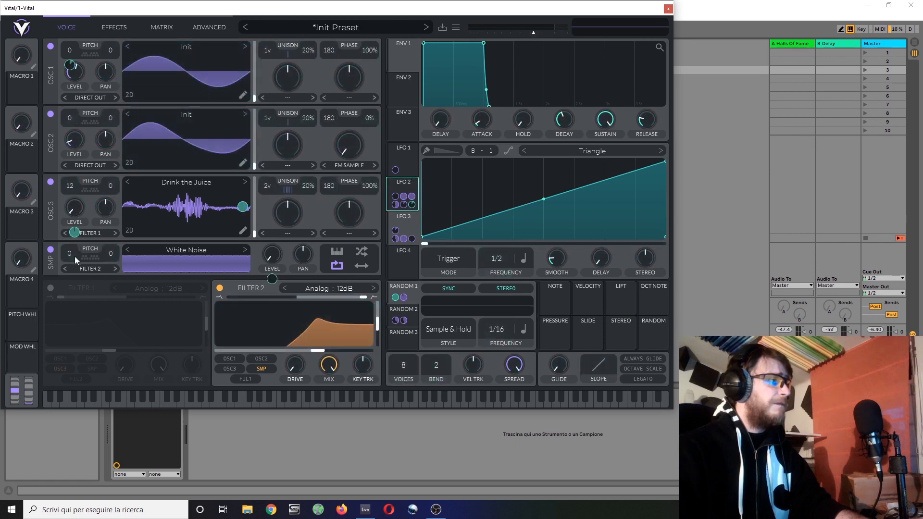
Raise LFO 2's amount on Modulation 1 Amount to 1.226 and try to copy that modulation's remap curve.
click(163, 27)
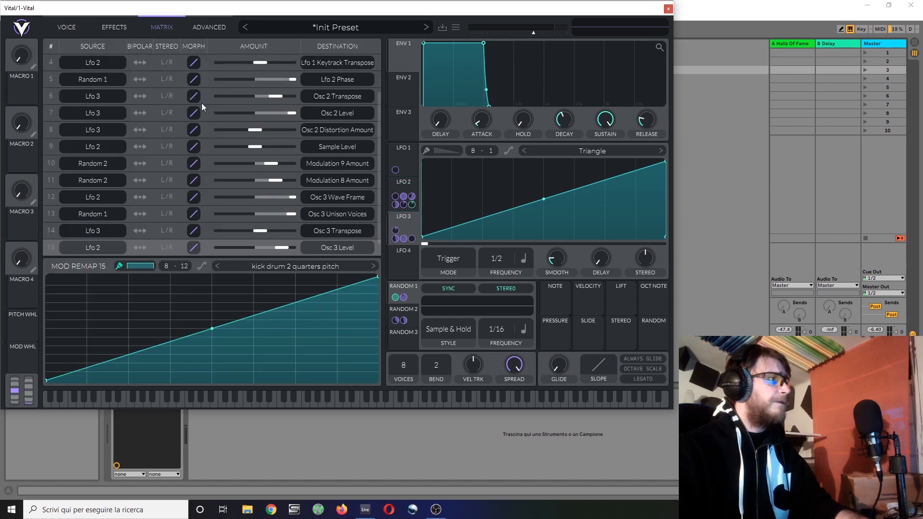
scroll(201, 103, up, 3)
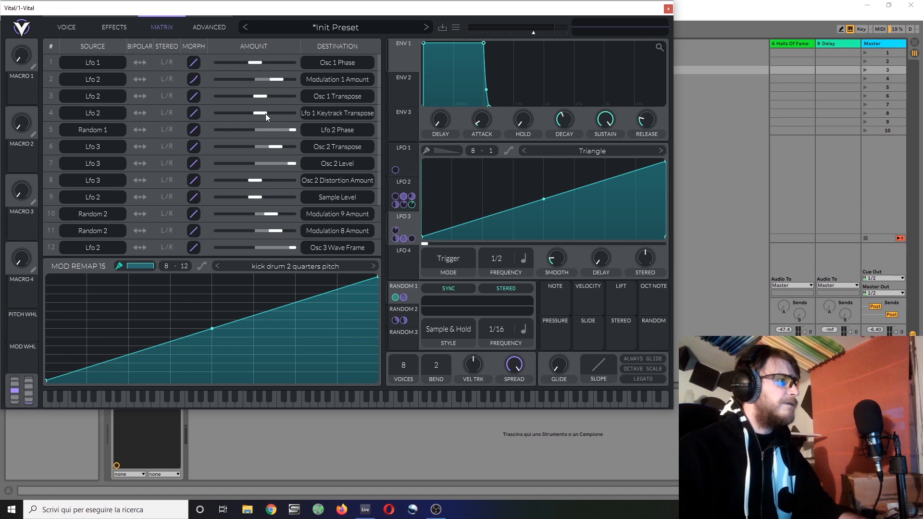
drag(274, 79, 279, 80)
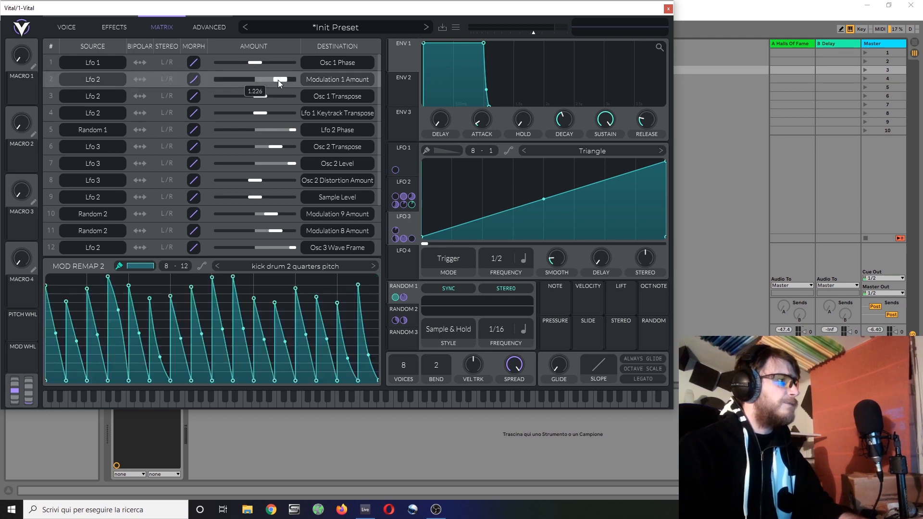
right_click(270, 279)
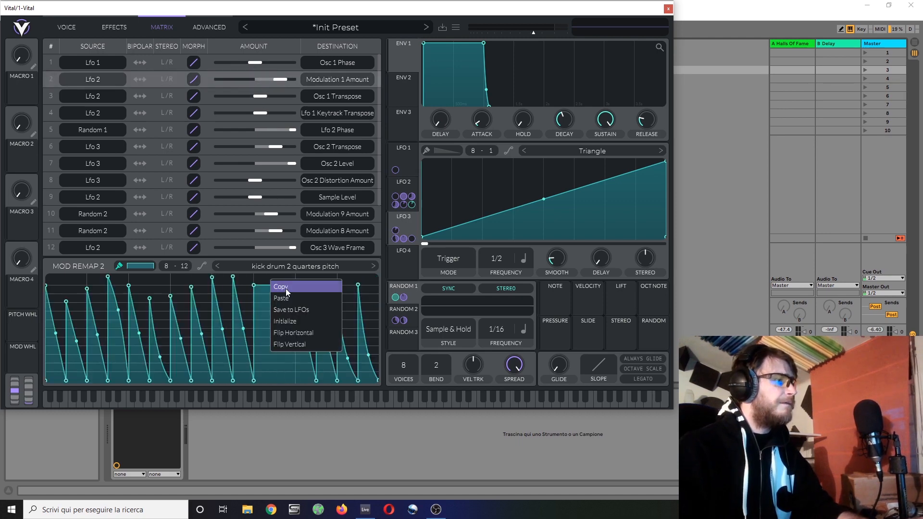
click(286, 288)
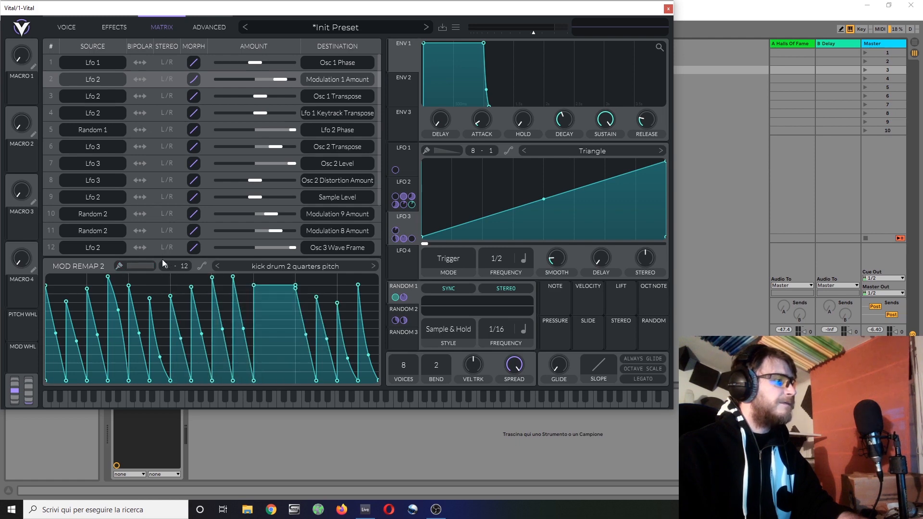
Set the remap grid to 16 columns and repaint the flat block in columns 11 and 12 with two Down ramps.
drag(165, 265, 171, 145)
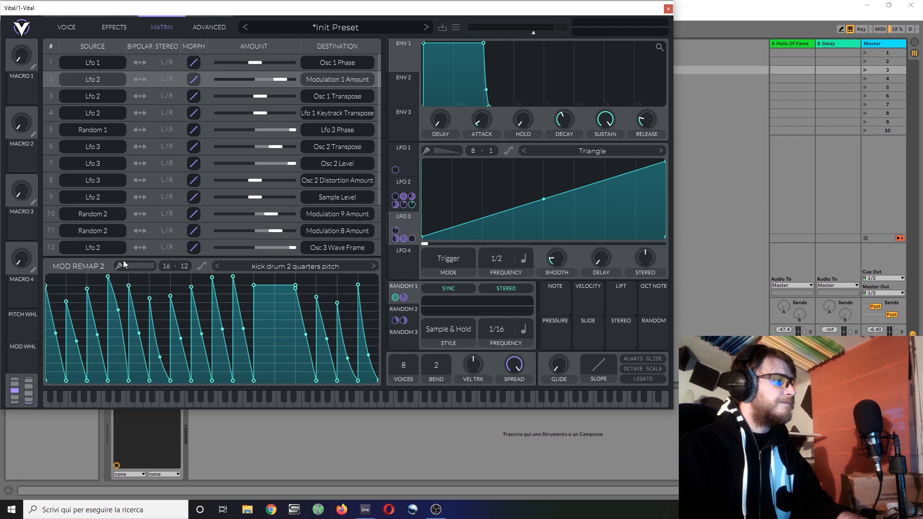
click(121, 265)
click(139, 266)
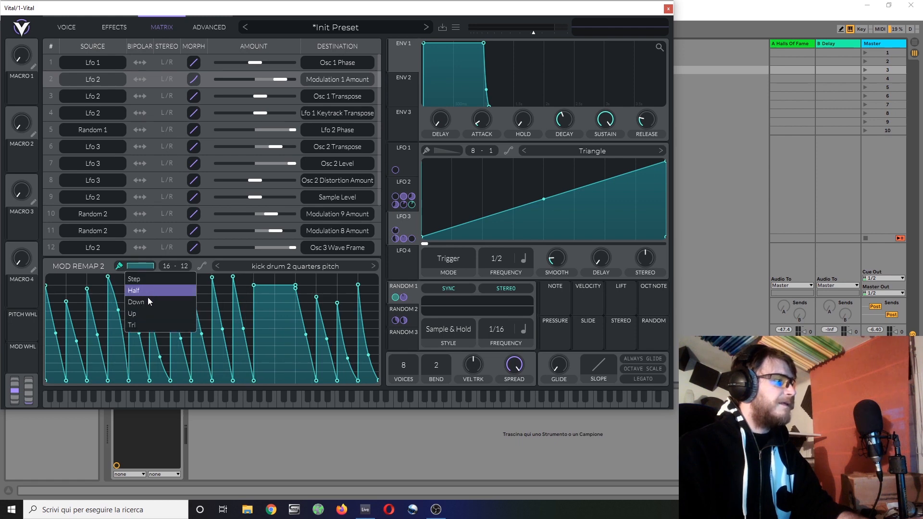
click(150, 298)
click(262, 301)
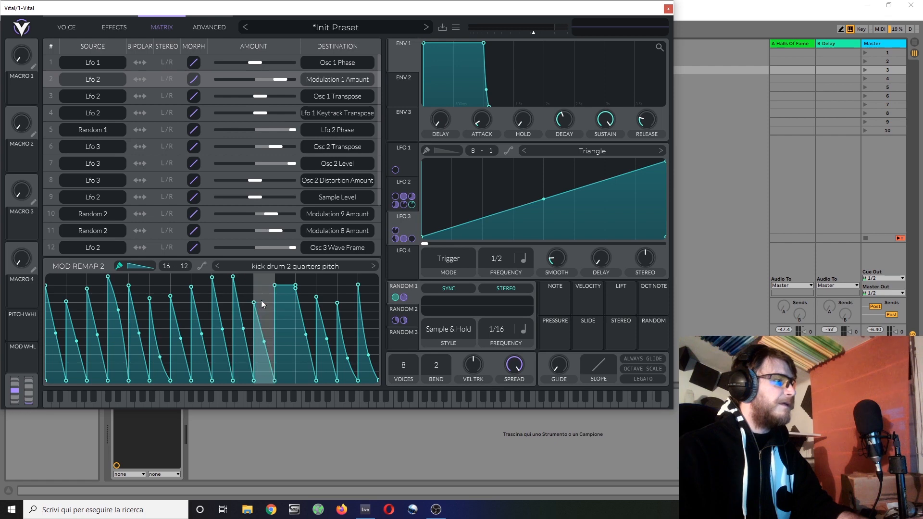
click(284, 293)
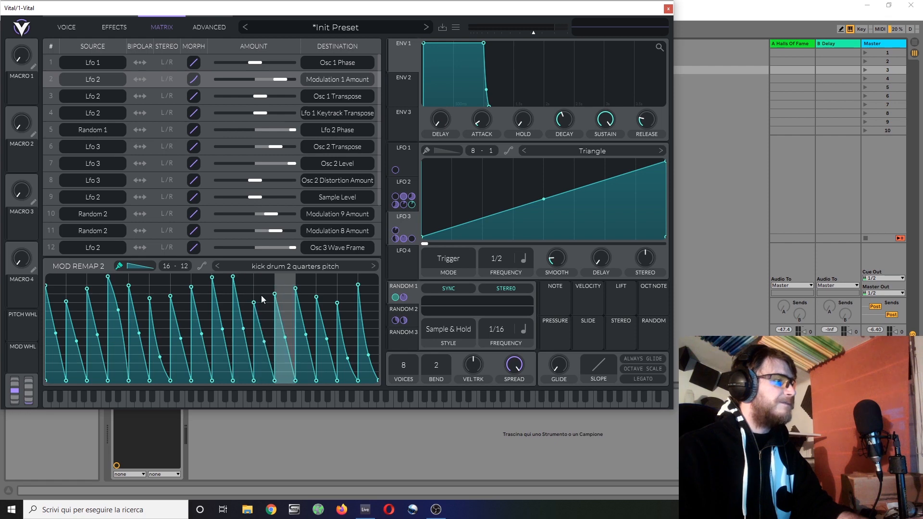
Copy the repaired remap curve to the LFO 2 modulation of oscillator 3's level and set that modulation's amount to 0.815.
click(123, 266)
right_click(237, 283)
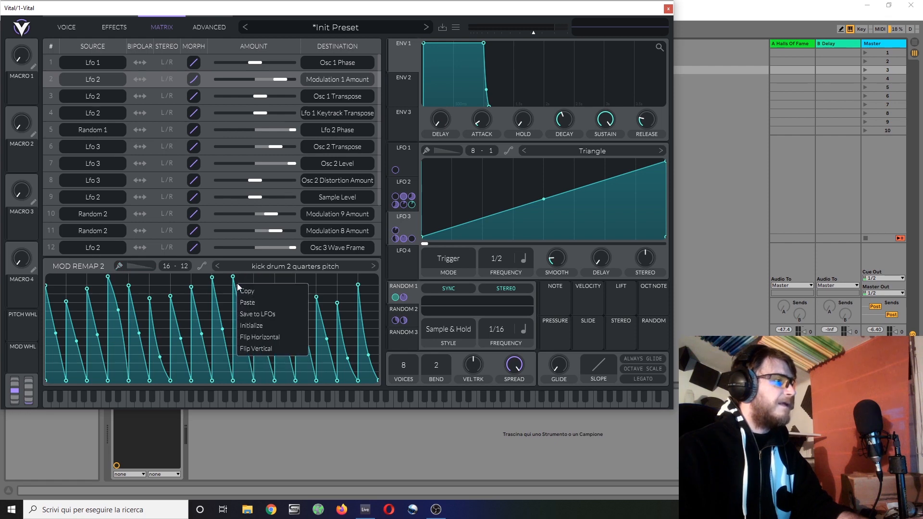
click(249, 294)
scroll(169, 165, down, 3)
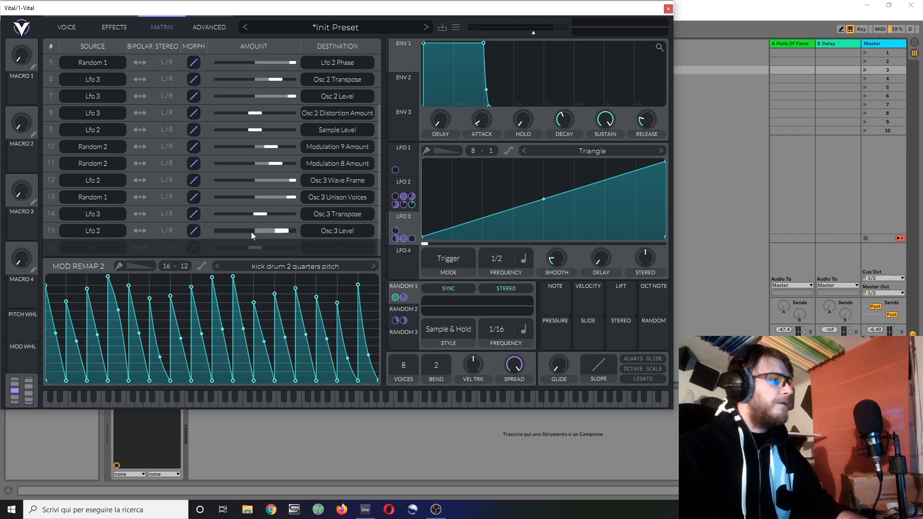
drag(284, 231, 290, 230)
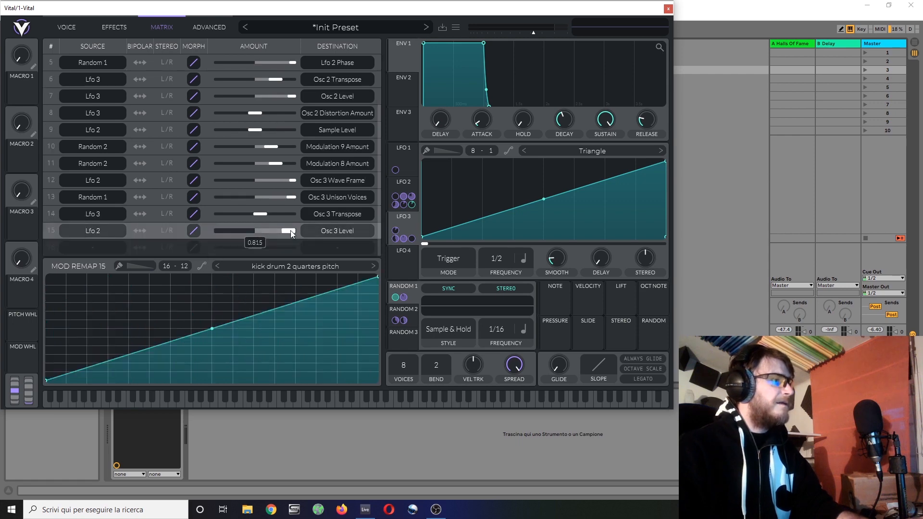
right_click(168, 308)
click(188, 330)
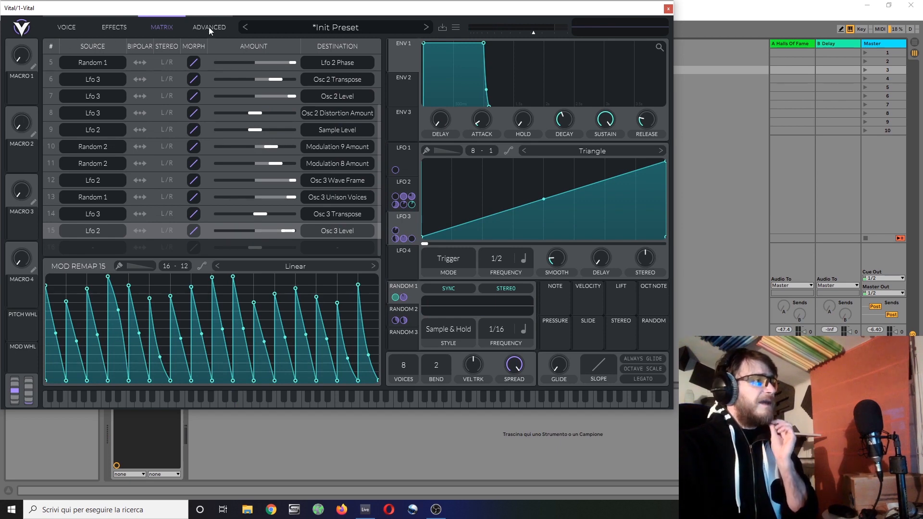
Raise oscillator 3's unison table spread slightly while auditioning the patch.
click(66, 27)
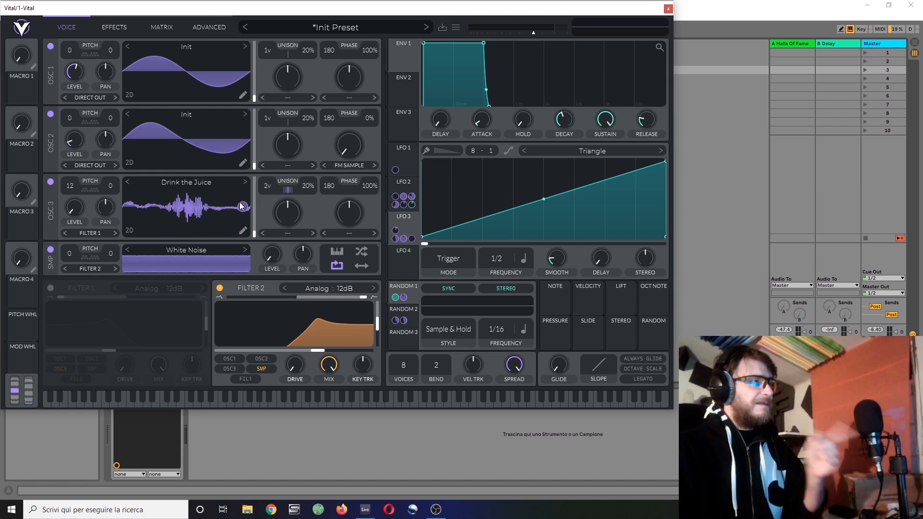
mouse_move(247, 209)
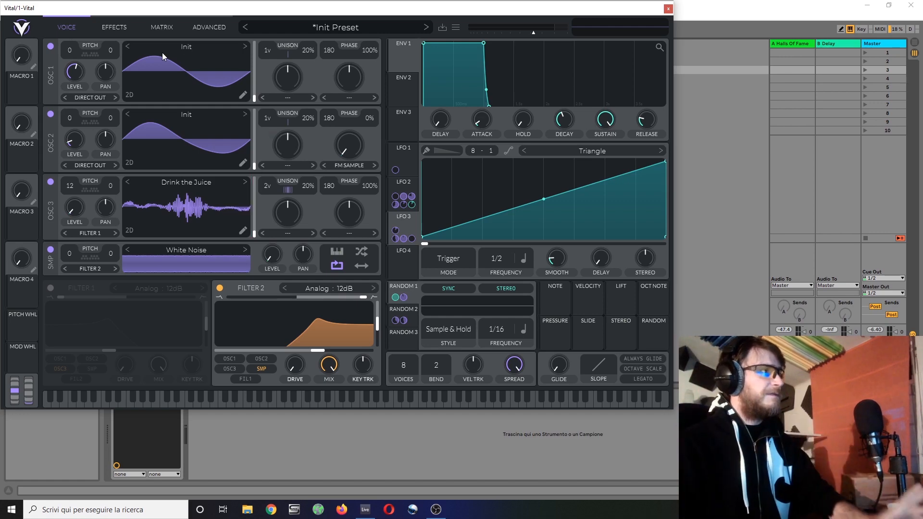
click(209, 30)
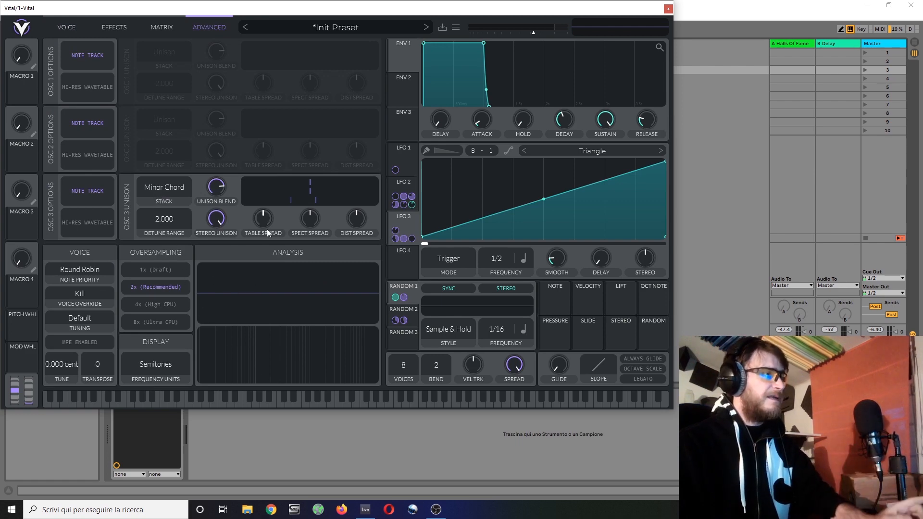
drag(270, 219, 266, 217)
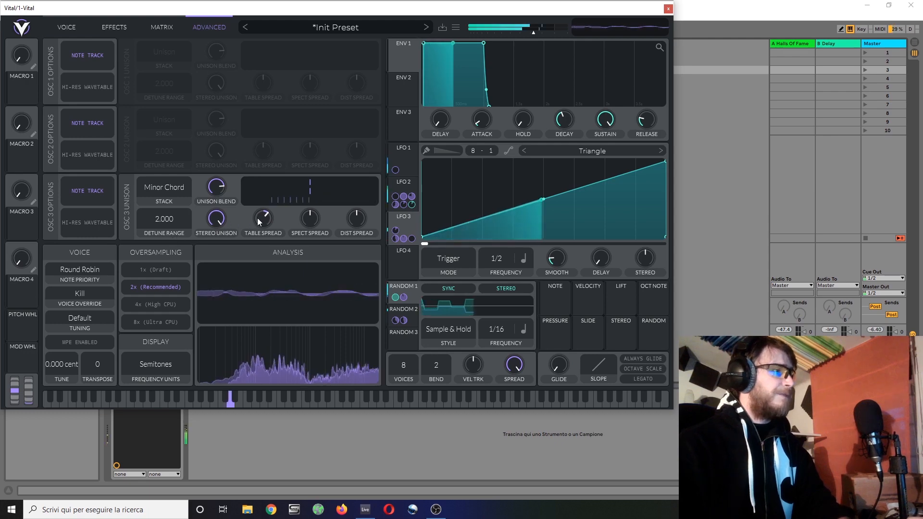
Enable Filter 1, set its model to Phaser with the Negative style, and raise its blend to the midpoint.
click(66, 29)
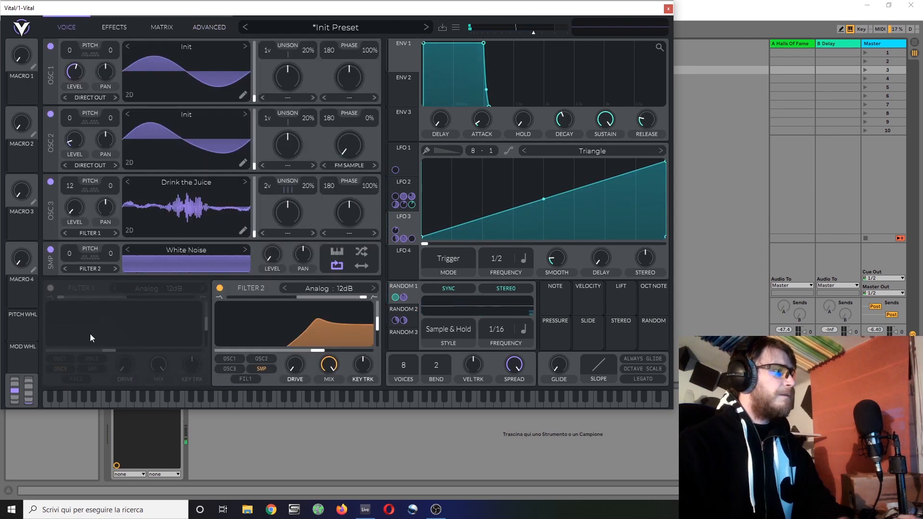
click(49, 289)
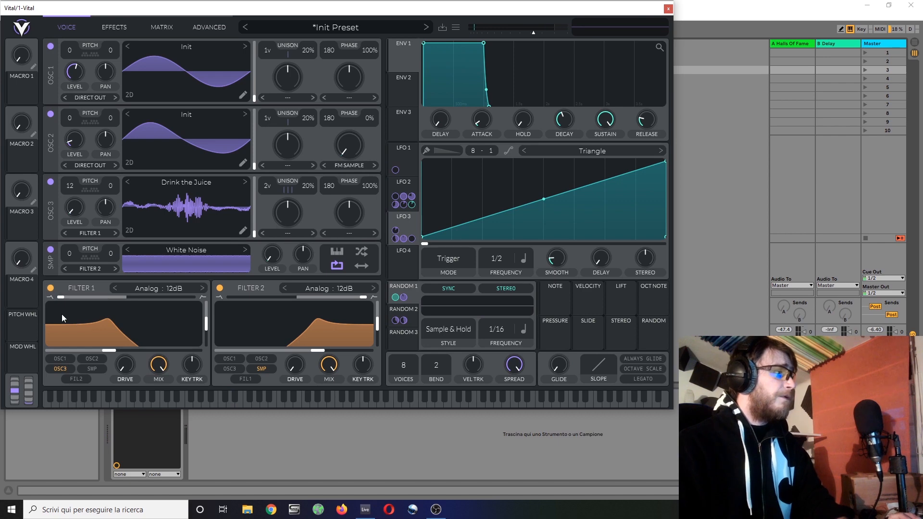
click(167, 288)
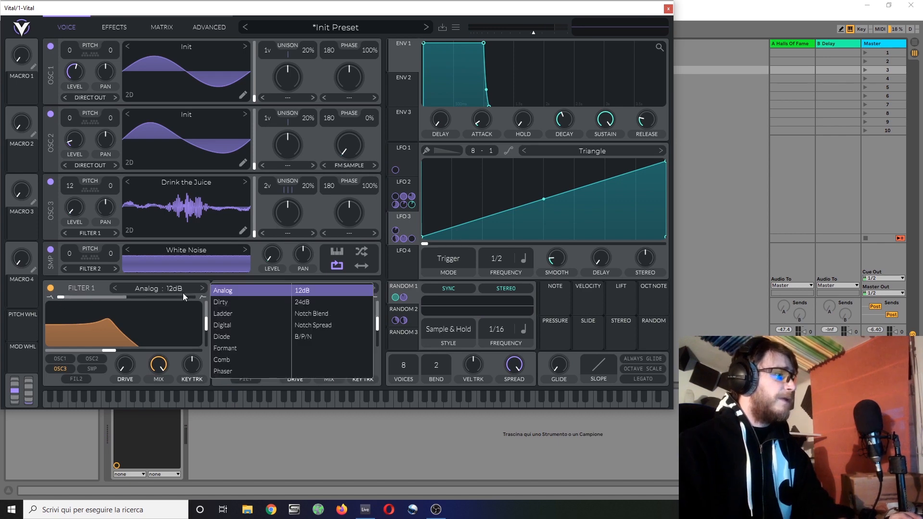
click(239, 373)
click(317, 303)
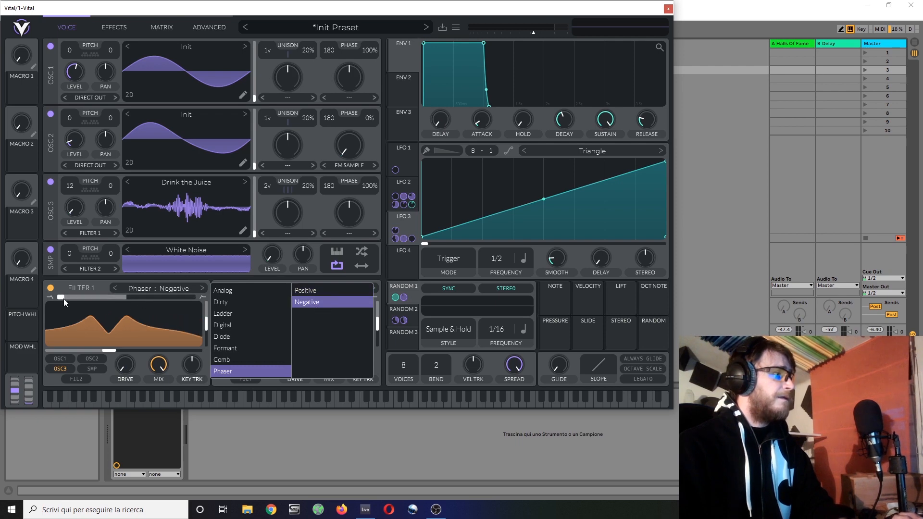
drag(62, 297, 138, 297)
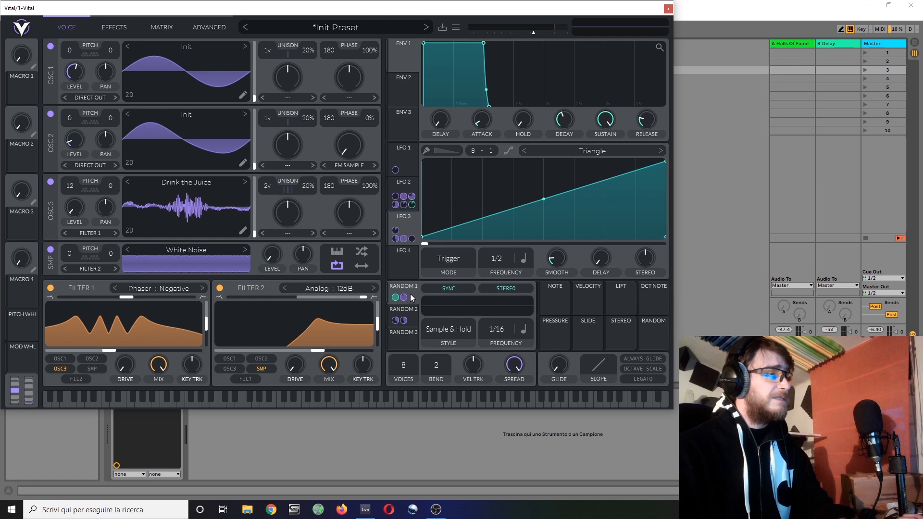
Assign Random 1 to Filter 1's blend.
click(409, 310)
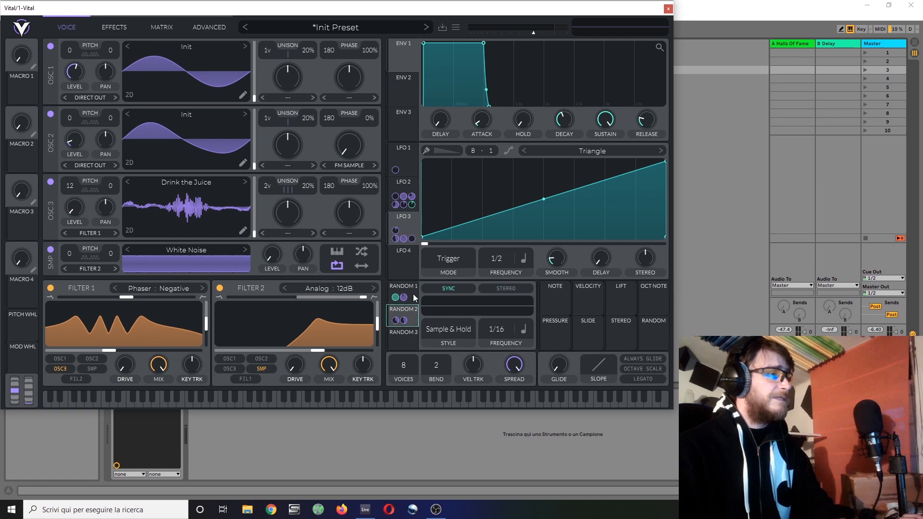
drag(414, 292, 126, 295)
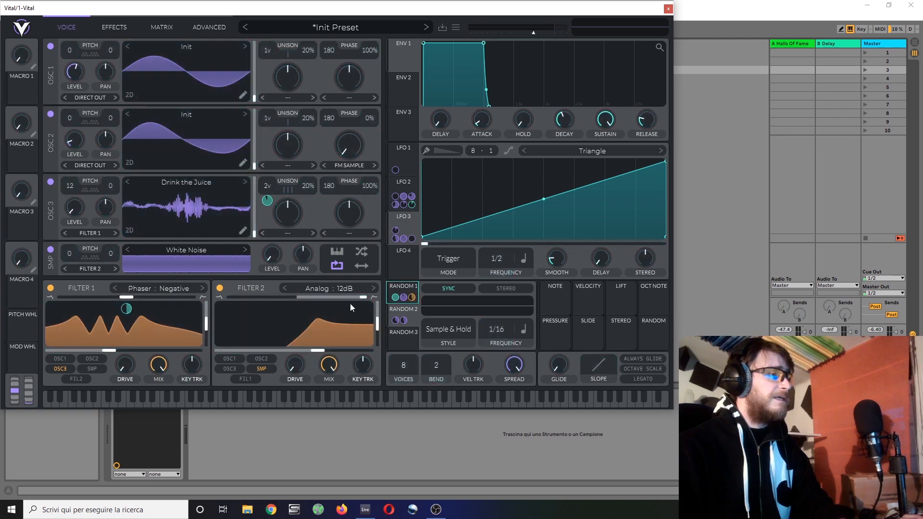
Set Random 3 to synced stereo with a 1/8 frequency and assign it to Filter 1's cutoff.
drag(410, 311, 406, 350)
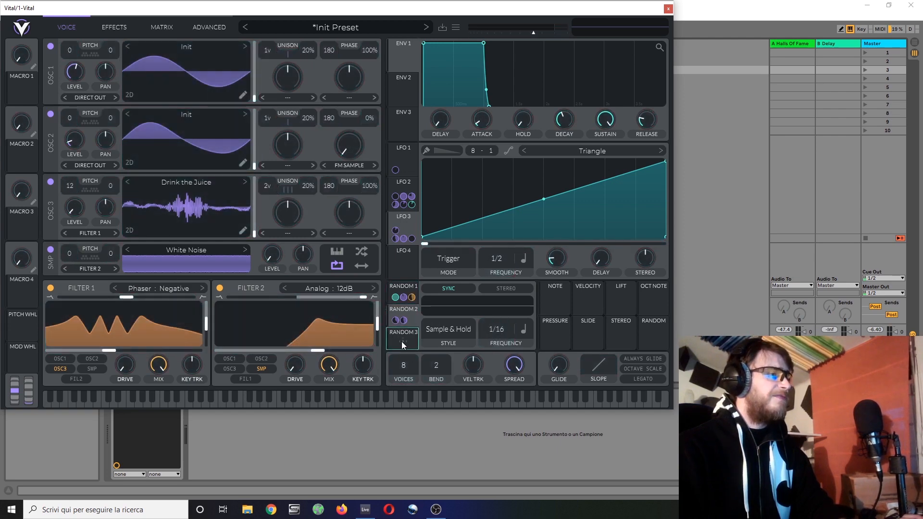
click(402, 342)
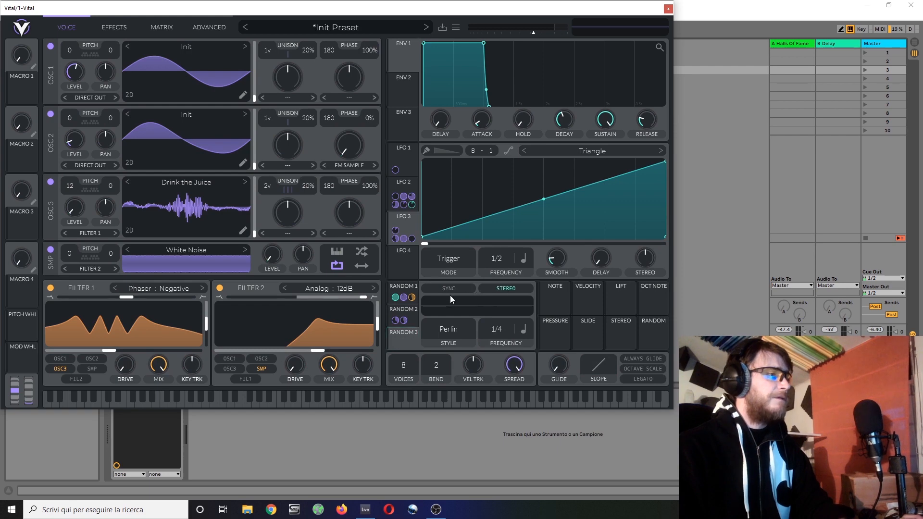
click(449, 289)
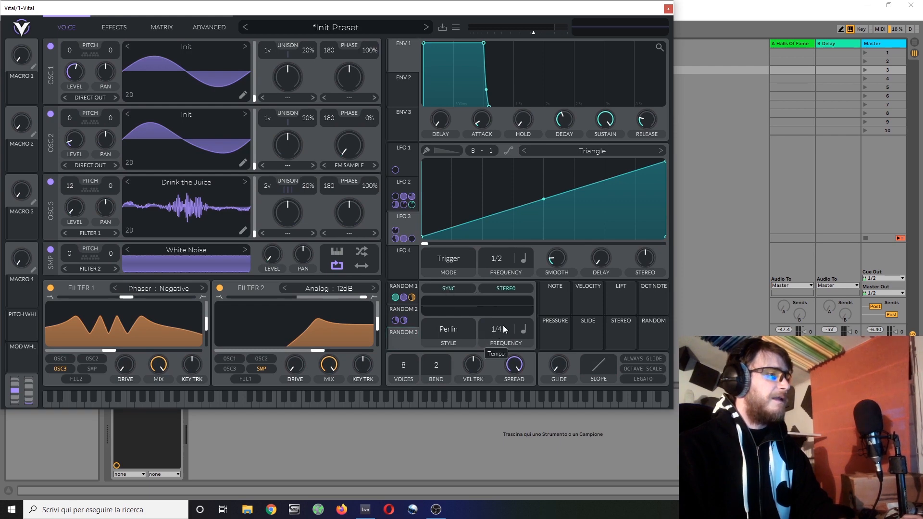
drag(503, 330, 507, 320)
drag(402, 344, 124, 343)
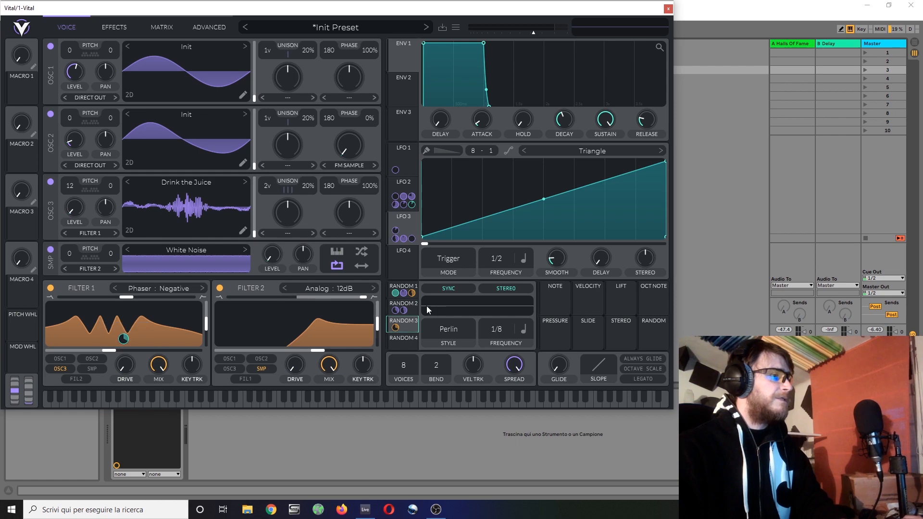
Assign Random 2 to Filter 1's resonance and make that modulation bipolar.
drag(415, 304, 198, 323)
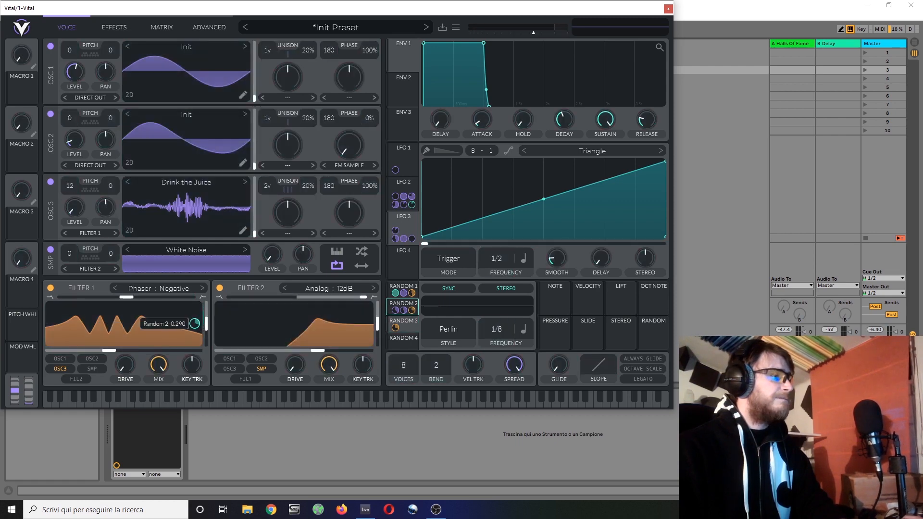
right_click(195, 323)
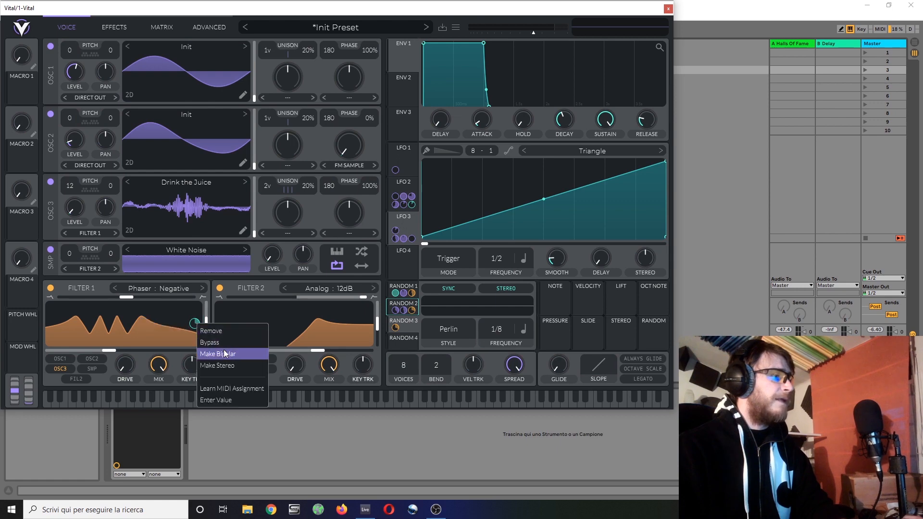
click(225, 353)
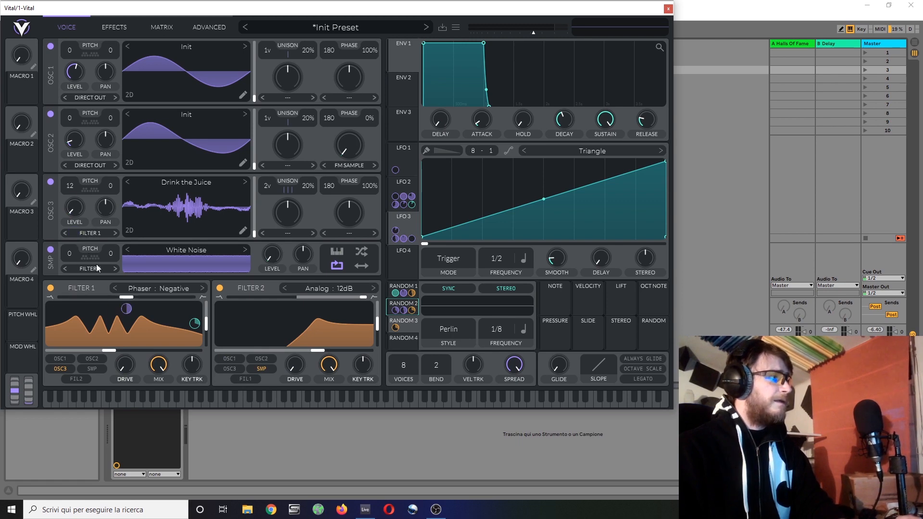
Enable the Delay and Reverb effects, and set the reverb's low shelf to a 32.25-semitone cutoff and -6 dB gain.
click(118, 25)
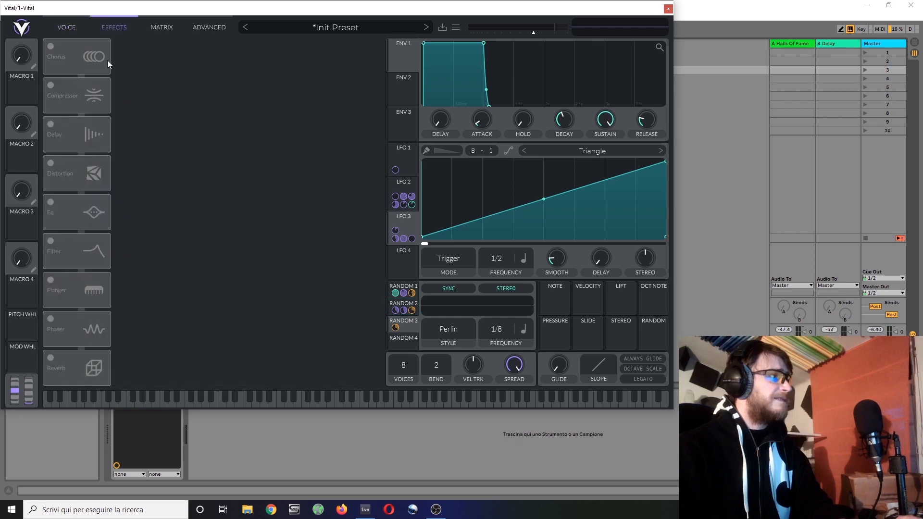
click(52, 133)
click(51, 360)
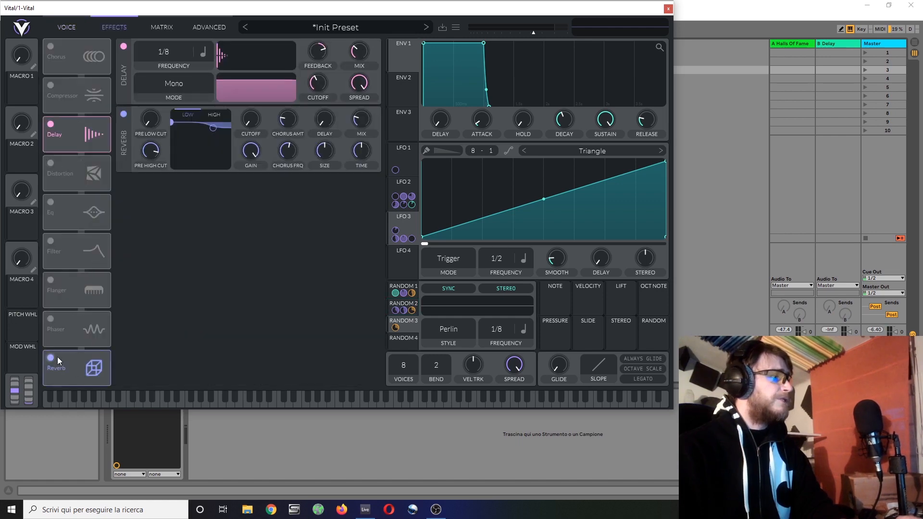
drag(171, 120, 186, 168)
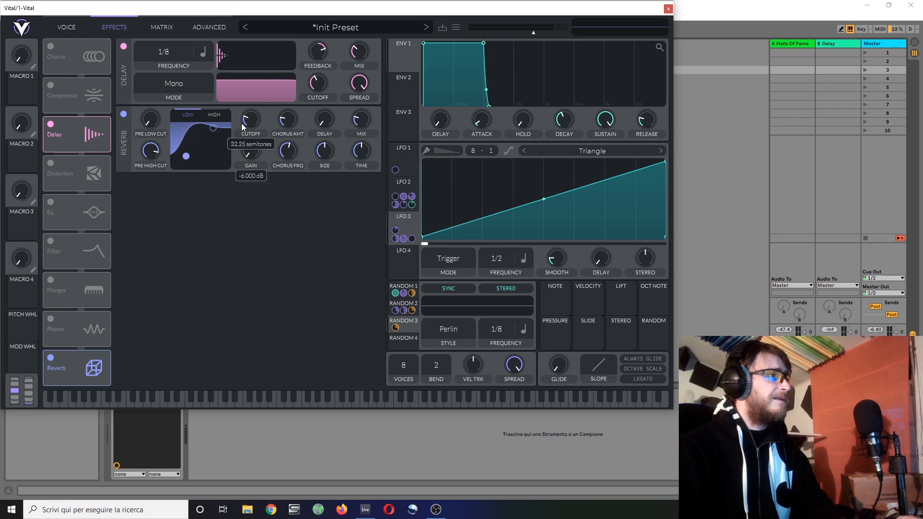
Set the delay mode to Ping Pong and return to the voice settings.
click(175, 82)
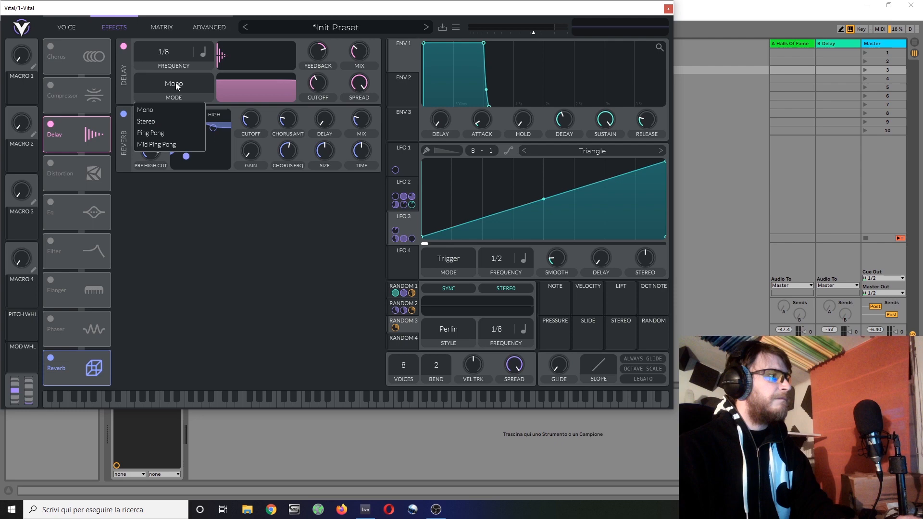
click(175, 134)
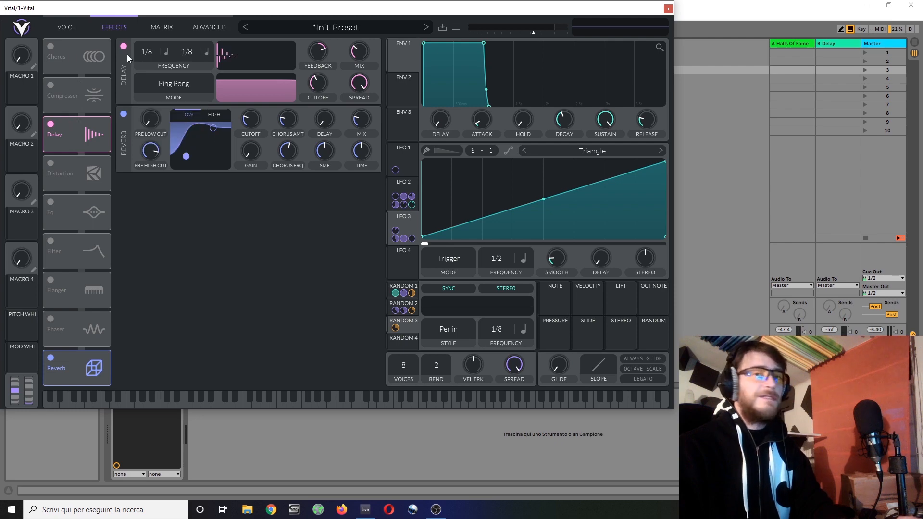
click(65, 31)
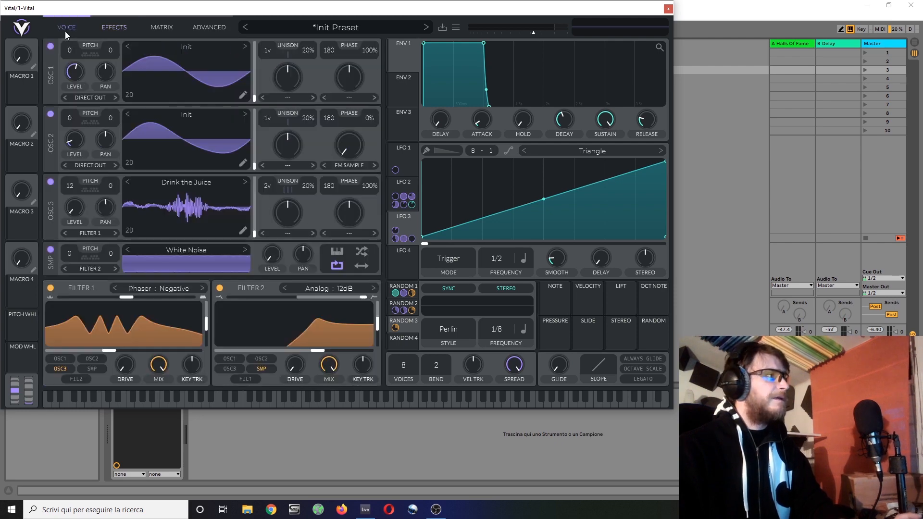